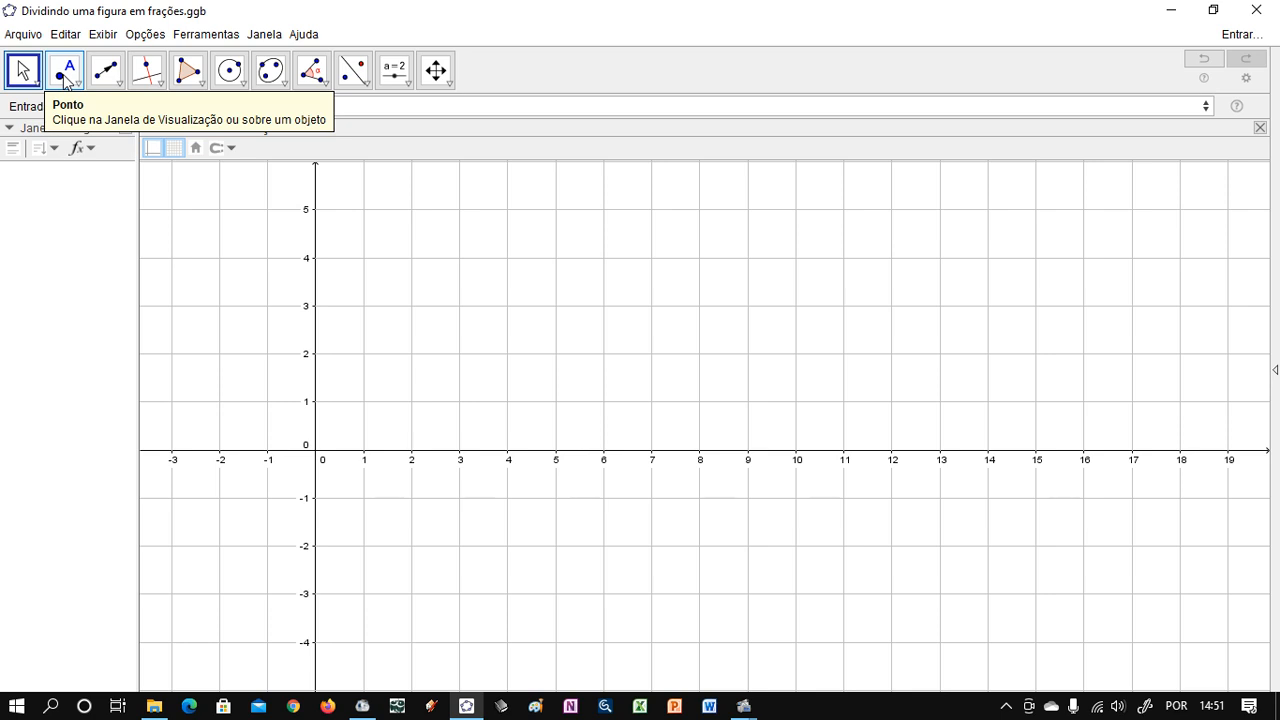
- Create an integer slider named Comprimento in the graphics view, ranging from 1 to 30 with increment 1
{"action": "left_click", "coordinate": [396, 80]}
{"action": "left_click", "coordinate": [382, 222]}
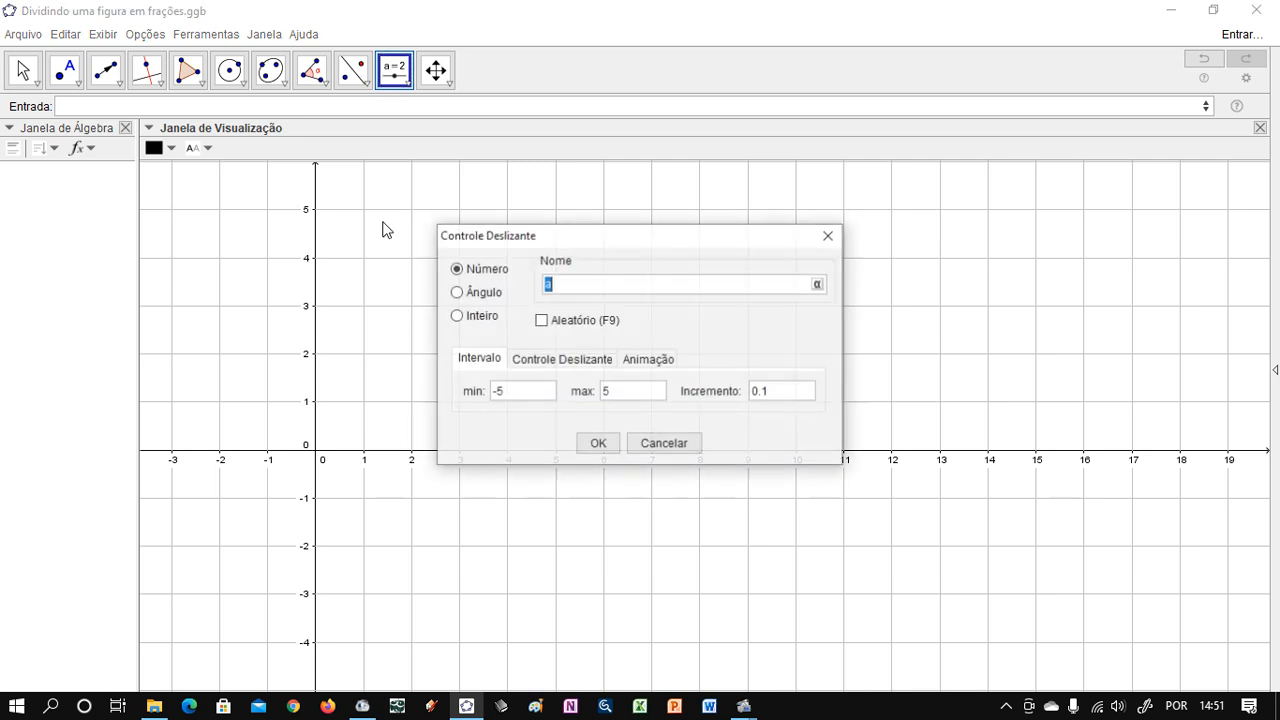
{"action": "left_click", "coordinate": [457, 315]}
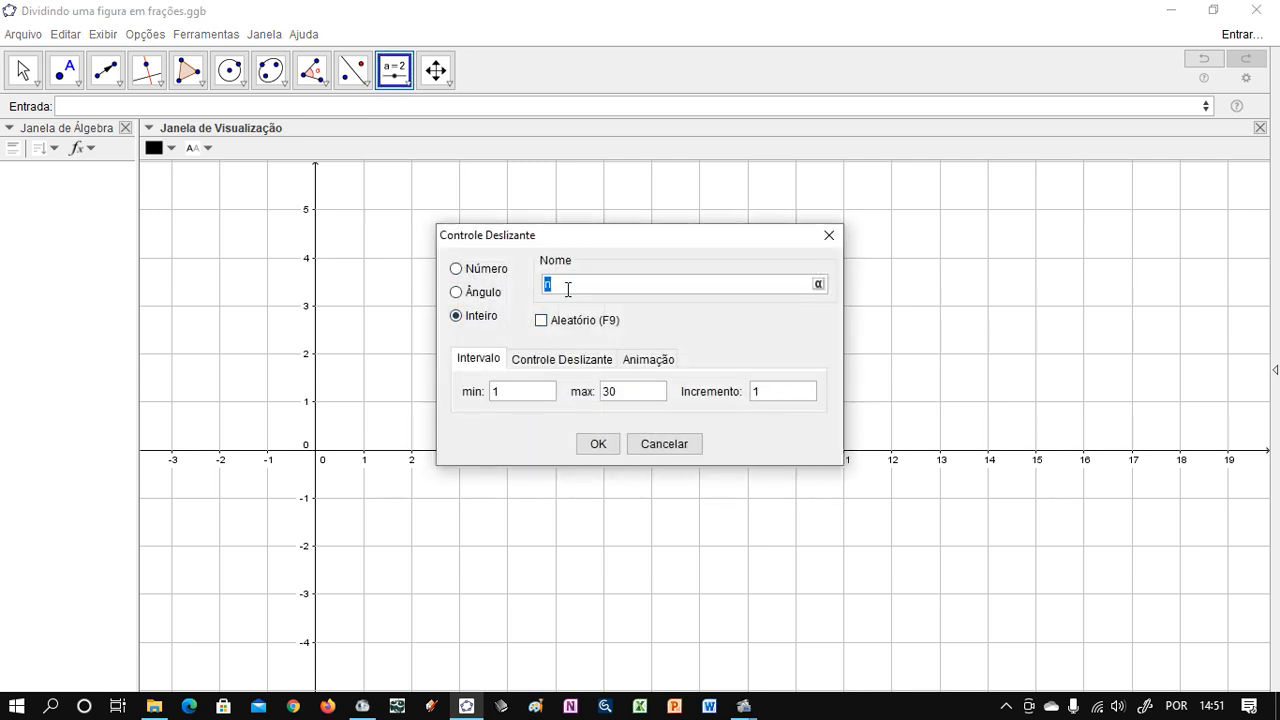
{"action": "type", "text": "Comprimento"}
{"action": "left_click", "coordinate": [597, 444]}
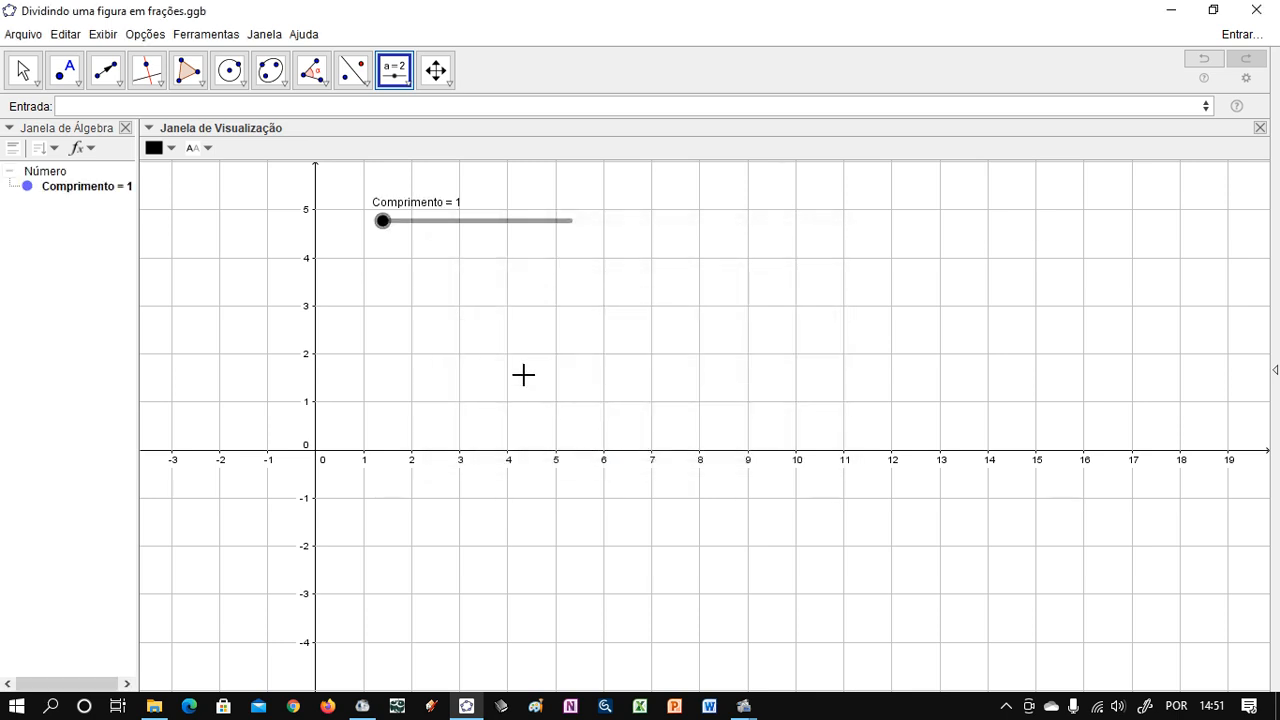
- Add an integer slider named Altura just below the Comprimento slider
{"action": "left_click", "coordinate": [381, 275]}
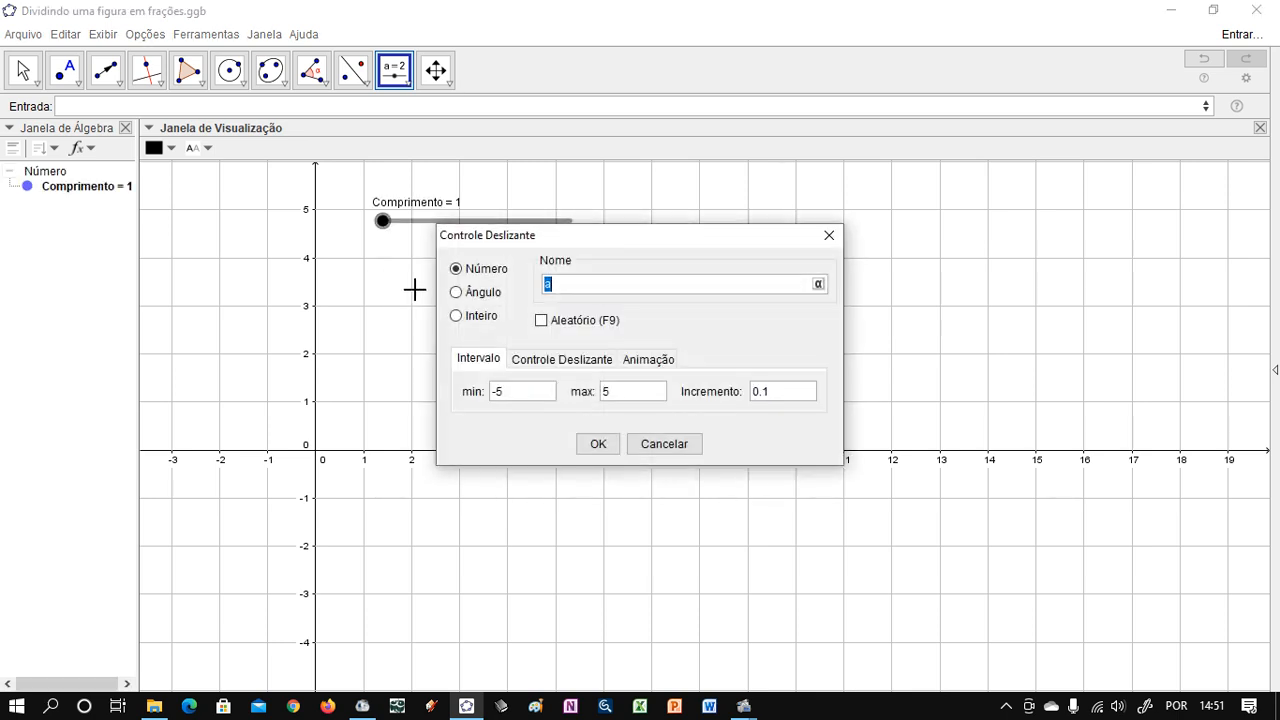
{"action": "left_click", "coordinate": [460, 318]}
{"action": "type", "text": "Altura"}
{"action": "left_click", "coordinate": [601, 446]}
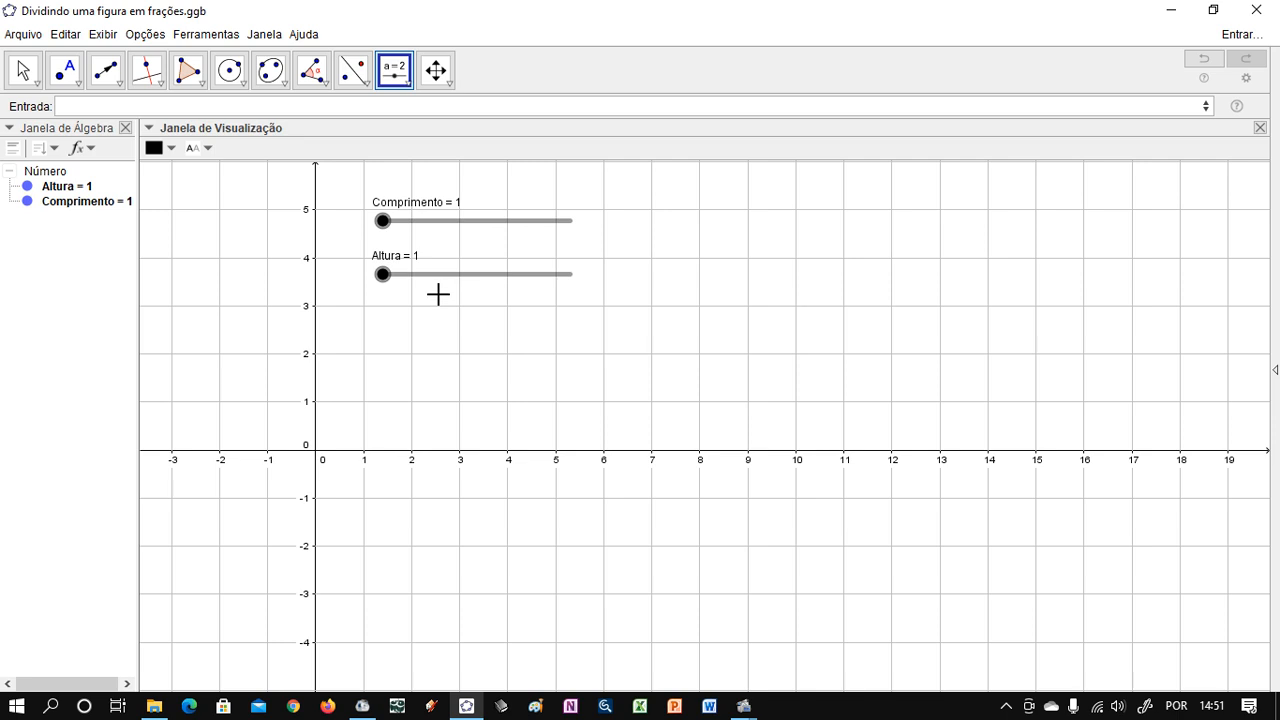
- Add an integer slider named Divisões below the Altura slider, ranging from 1 to 30 with increment 1
{"action": "left_click", "coordinate": [389, 344]}
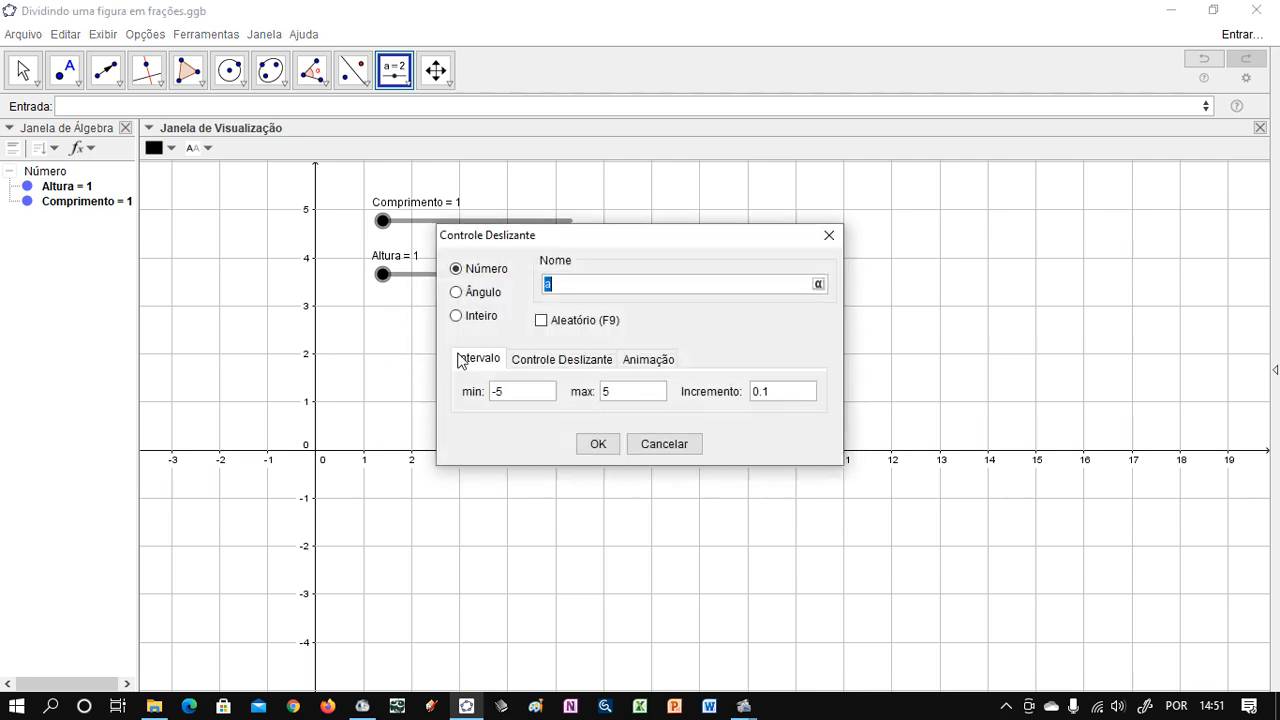
{"action": "left_click", "coordinate": [456, 316]}
{"action": "type", "text": "Divisões"}
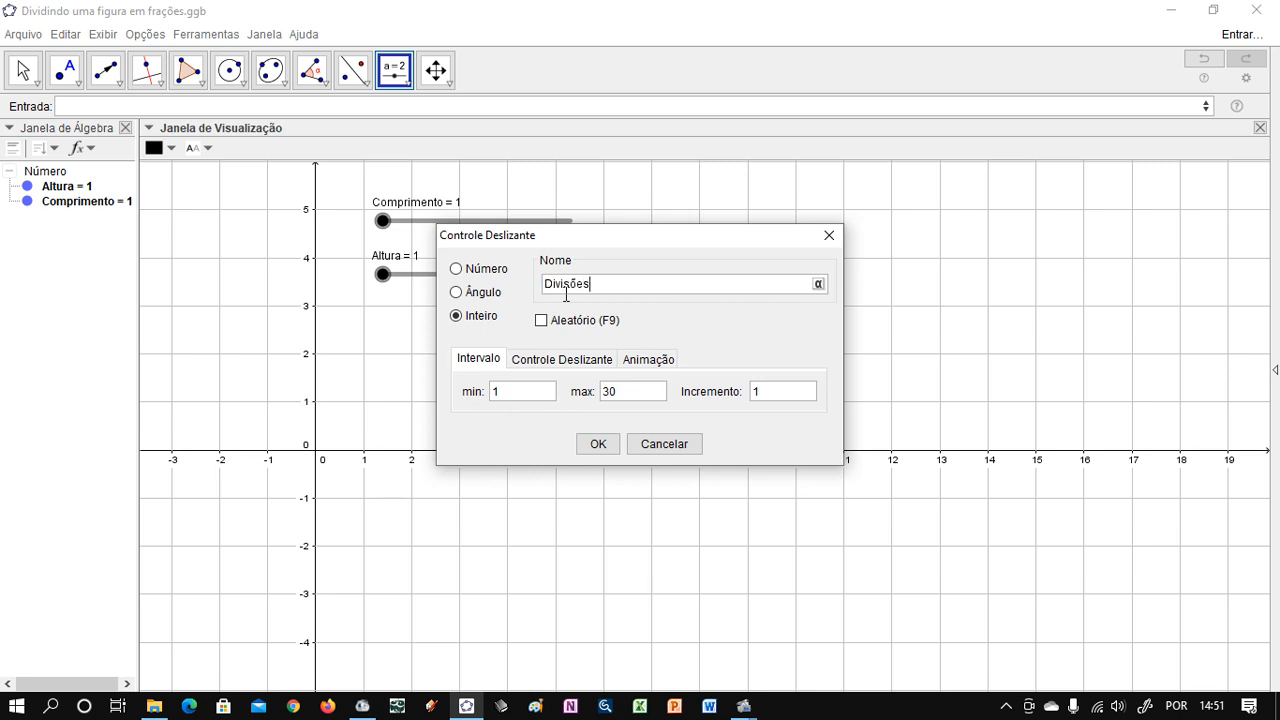
{"action": "left_click", "coordinate": [608, 445]}
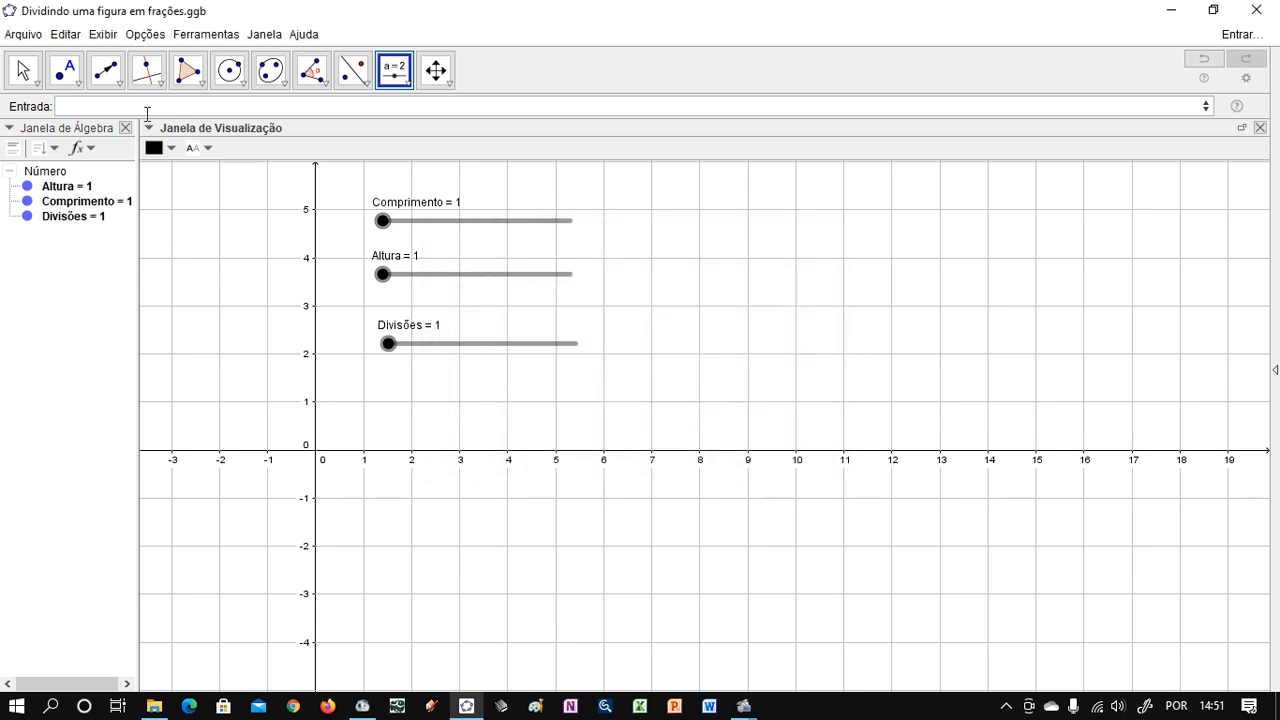
- Unfix the Comprimento, Altura and Divisões sliders and move them together to the upper-left corner of the graph
{"action": "left_click", "coordinate": [24, 70]}
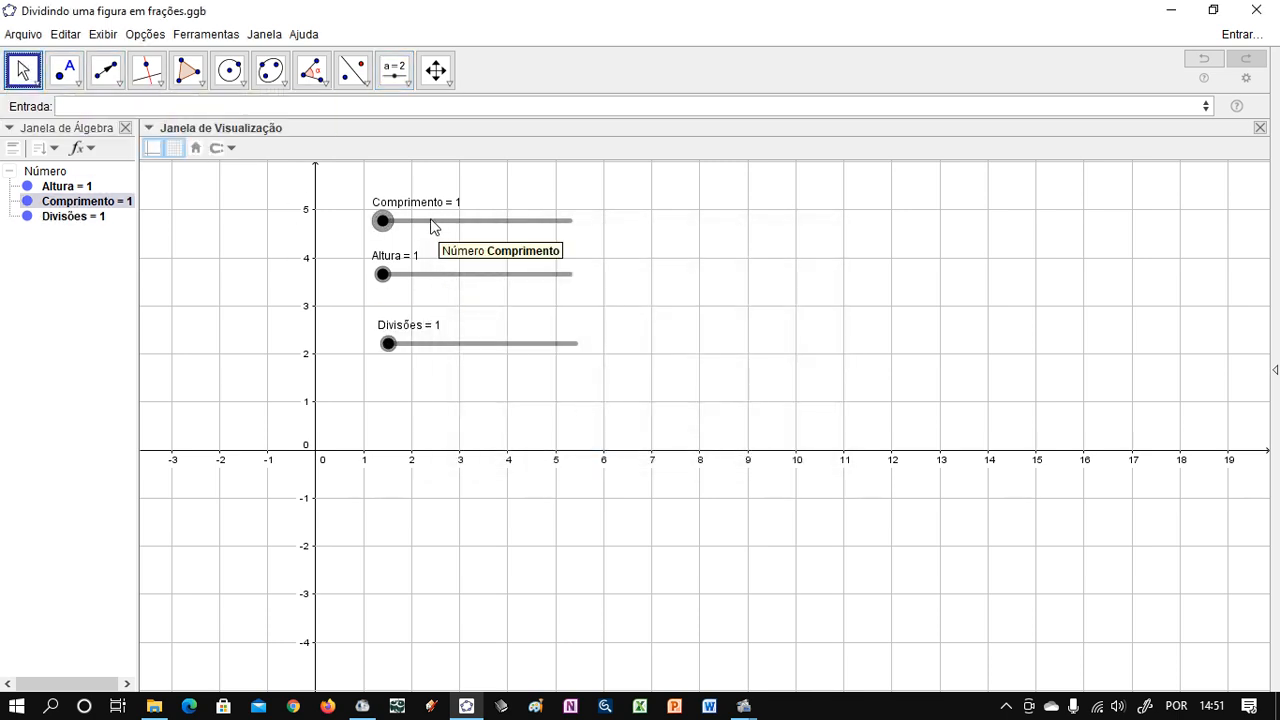
{"action": "left_click", "coordinate": [52, 171]}
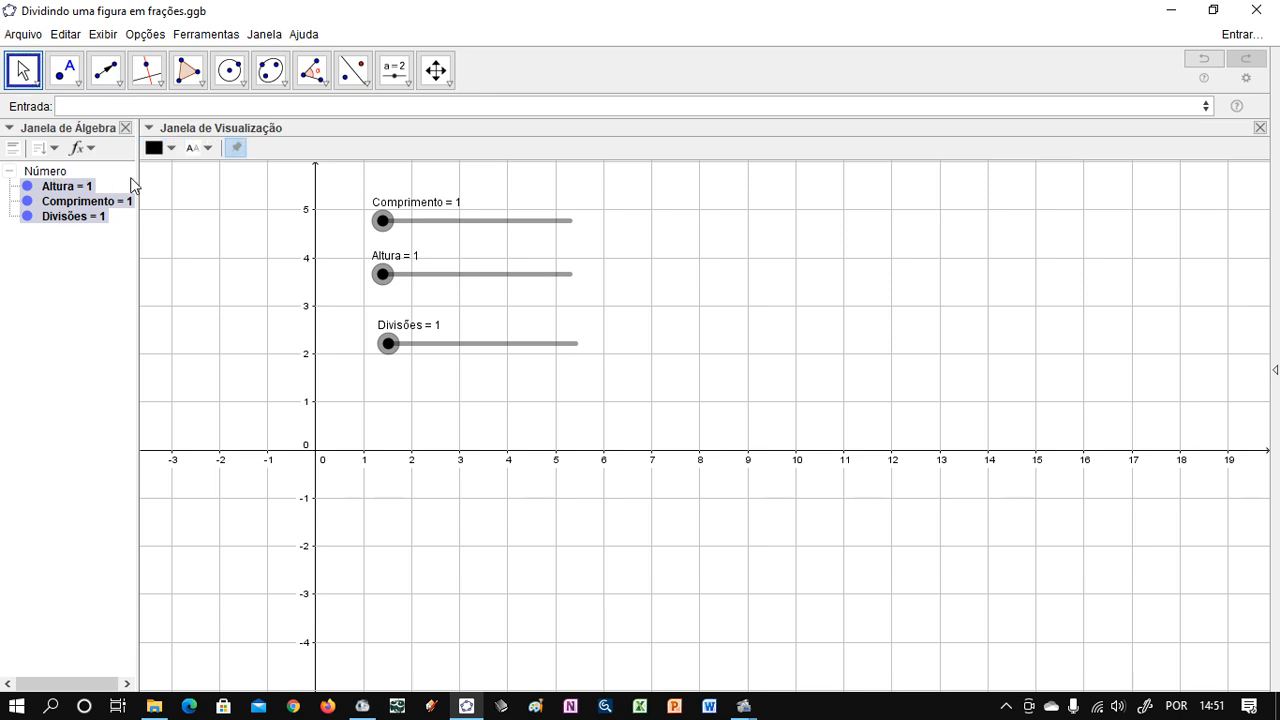
{"action": "right_click", "coordinate": [384, 221]}
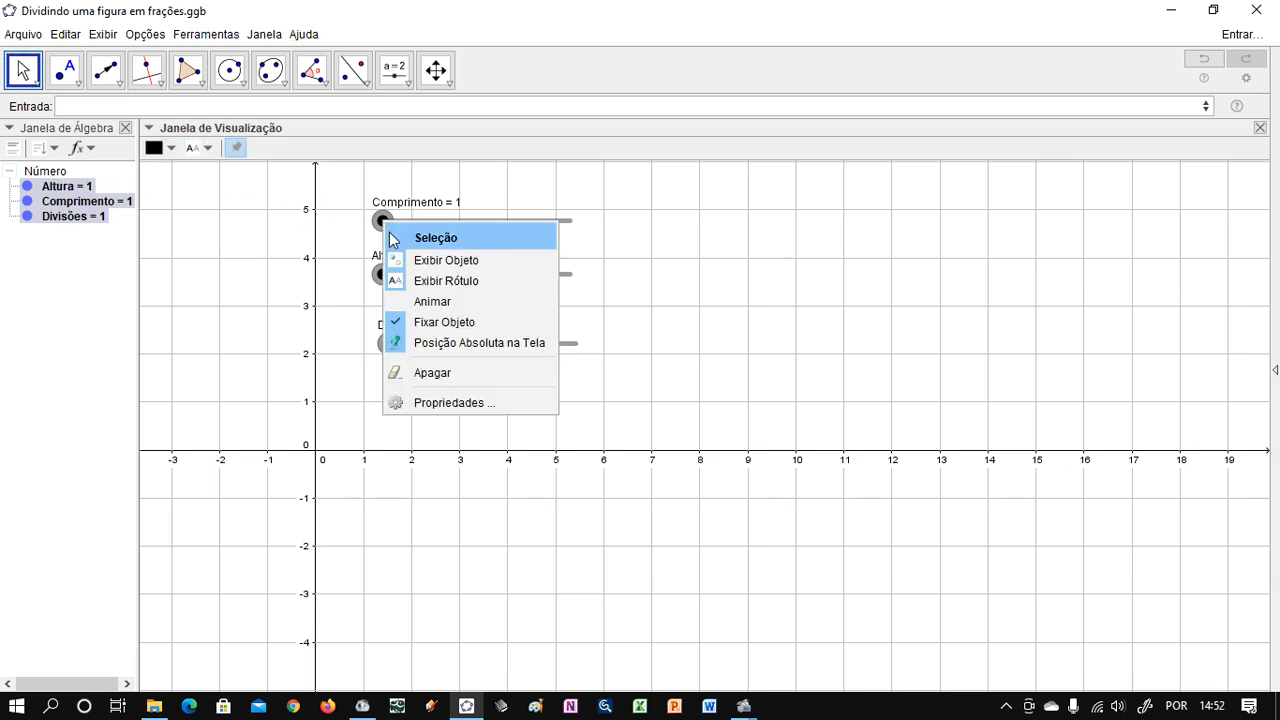
{"action": "left_click", "coordinate": [443, 342]}
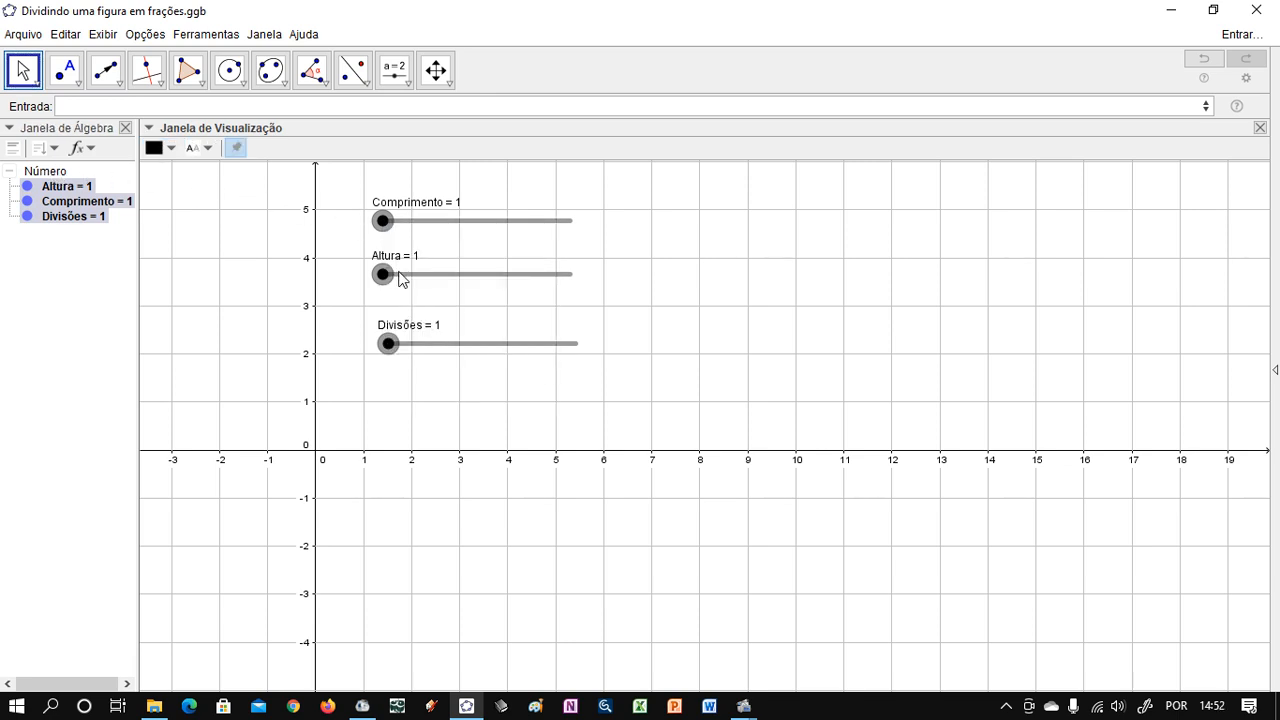
{"action": "left_click_drag", "start_coordinate": [406, 277], "coordinate": [188, 257]}
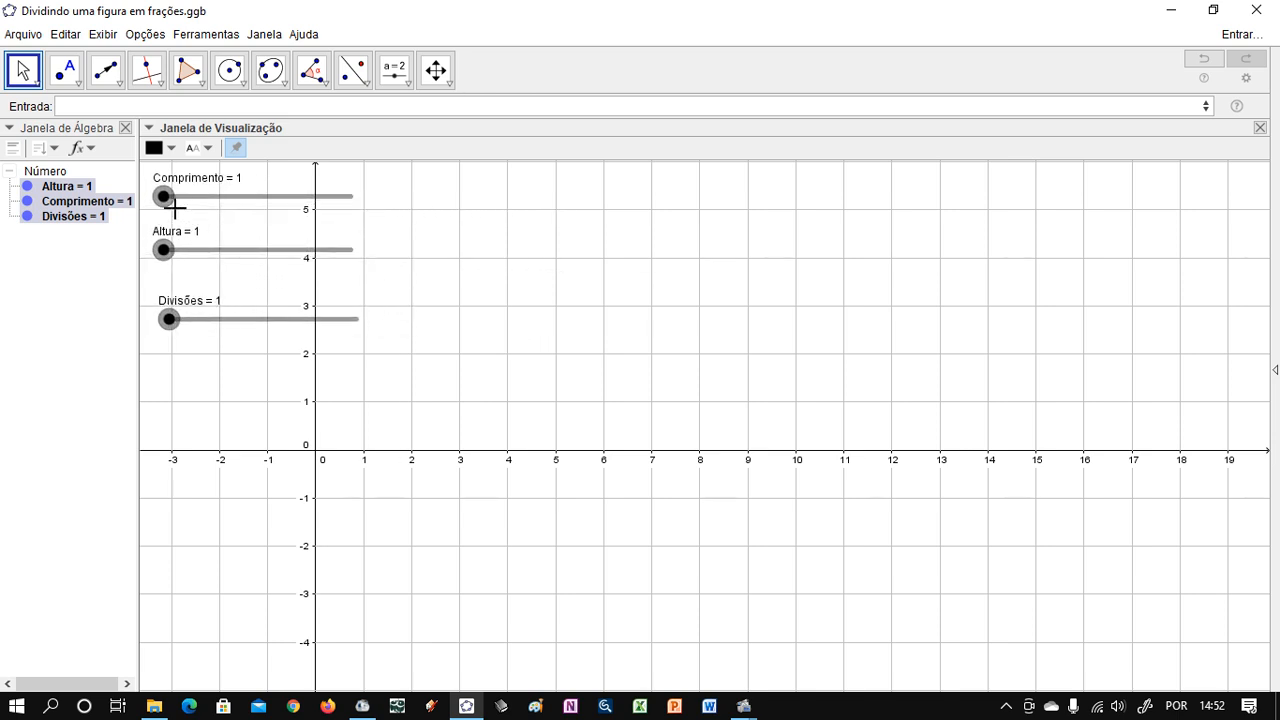
- Set the width of all three sliders to 50 px in their properties
{"action": "right_click", "coordinate": [85, 194]}
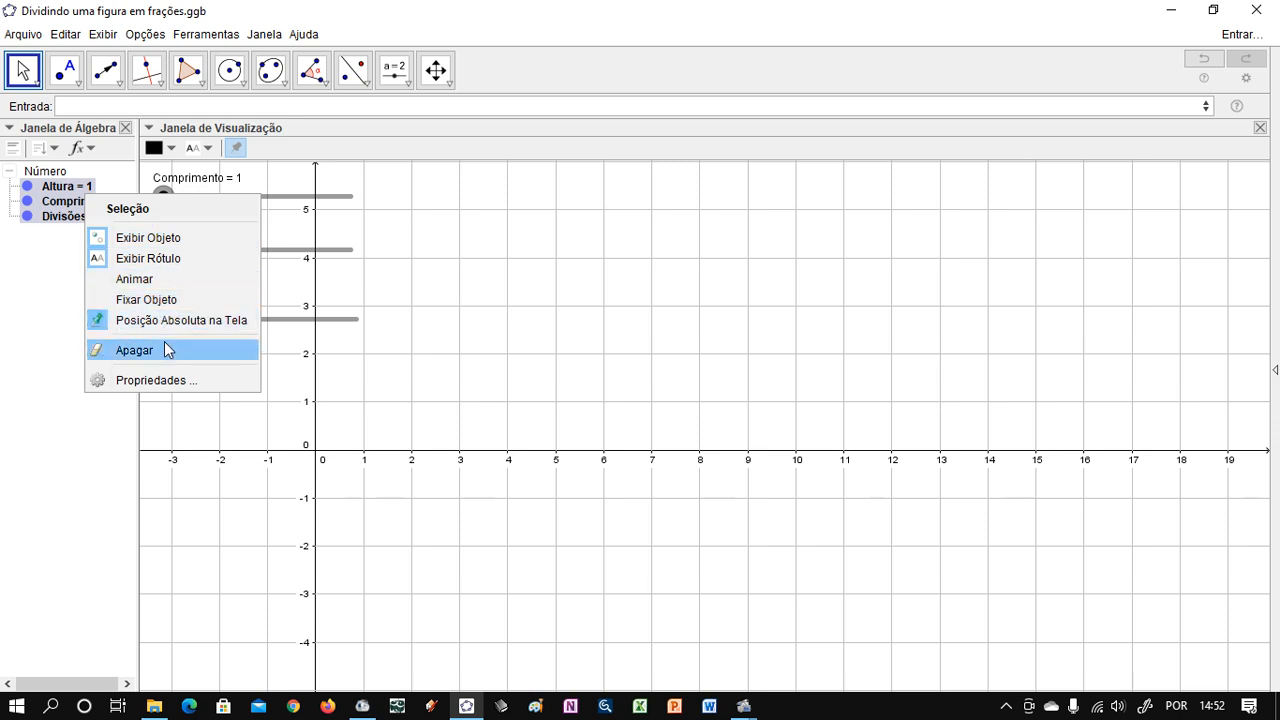
{"action": "left_click", "coordinate": [182, 378]}
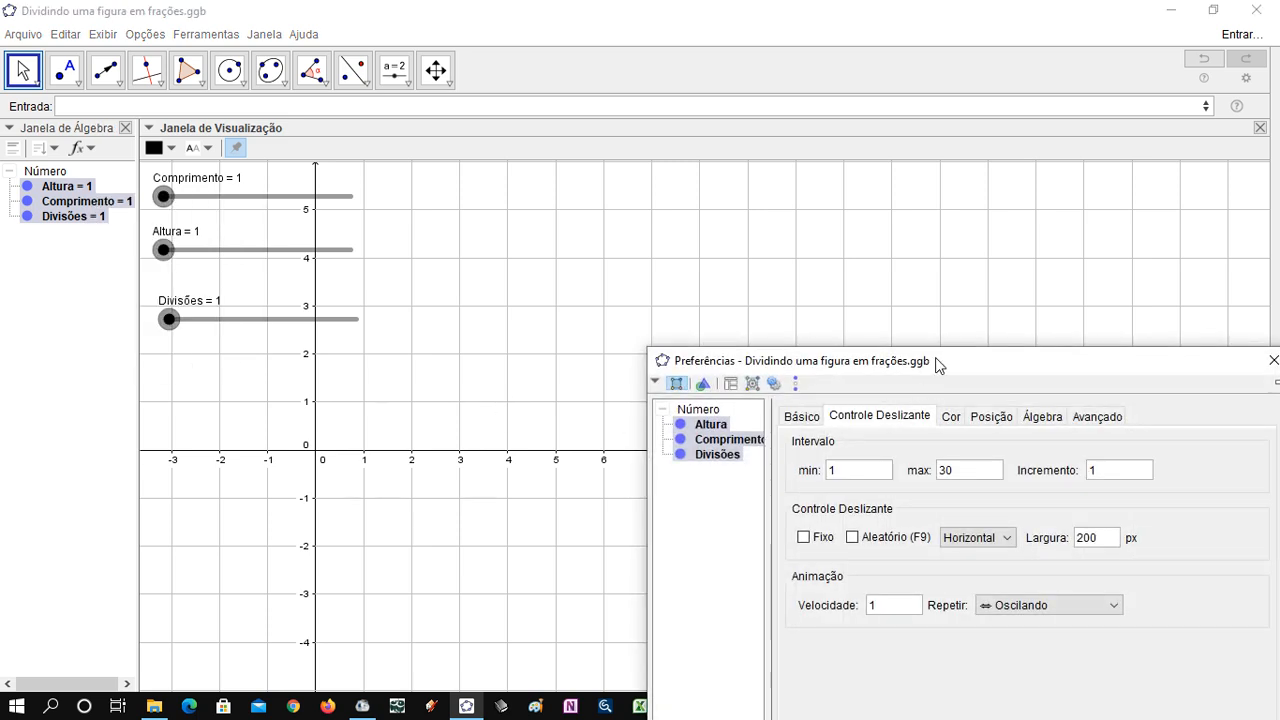
{"action": "left_click_drag", "start_coordinate": [935, 357], "coordinate": [814, 146]}
{"action": "left_click_drag", "start_coordinate": [938, 321], "coordinate": [900, 330]}
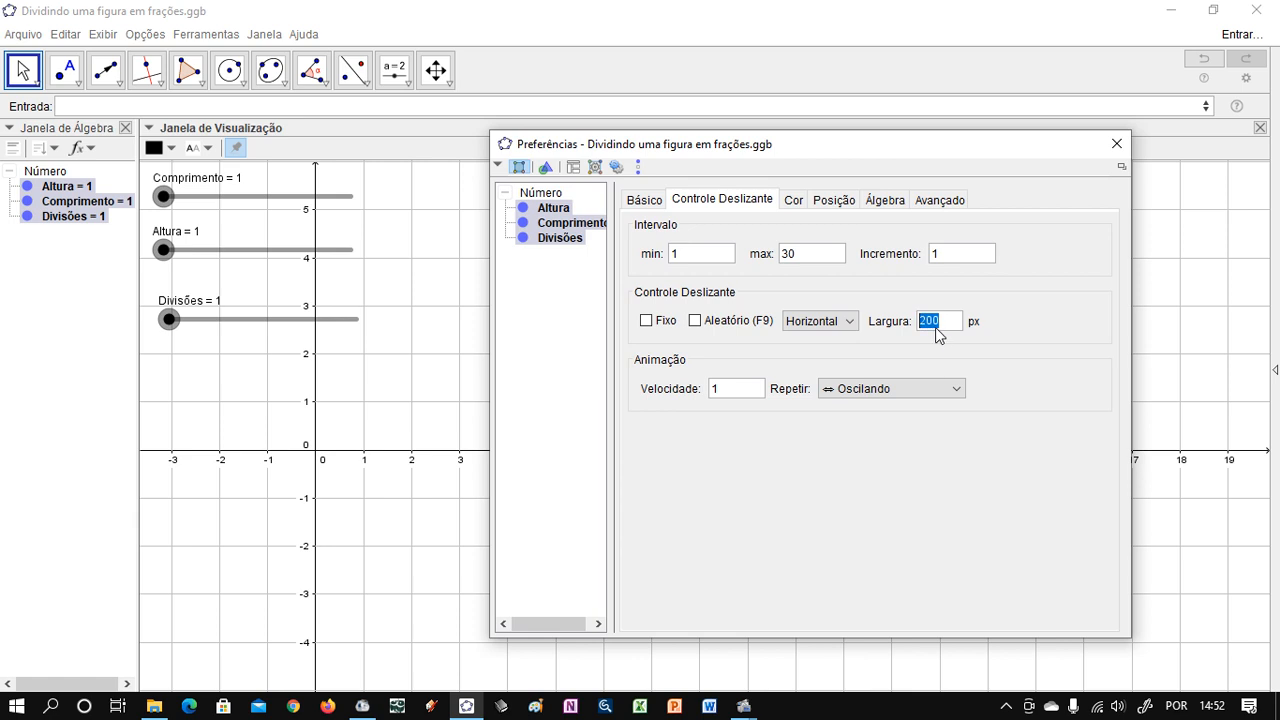
{"action": "key", "text": "Return"}
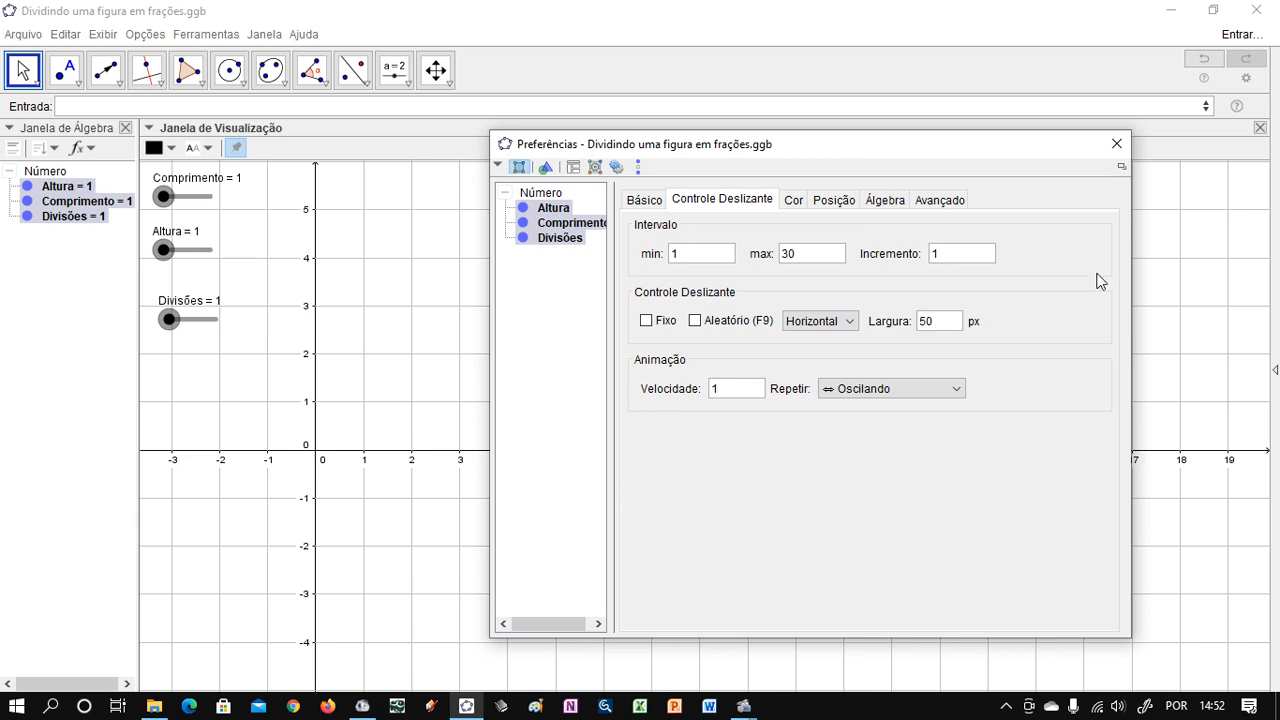
{"action": "left_click", "coordinate": [1117, 143]}
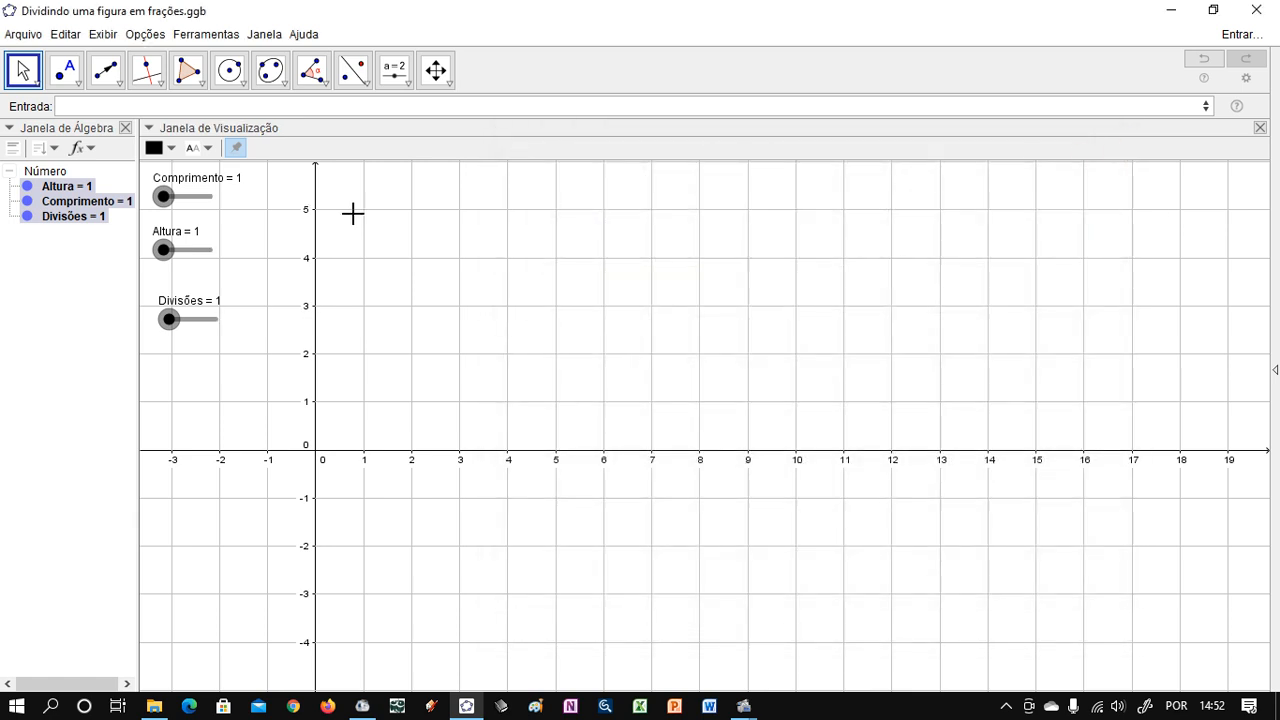
- Set the Comprimento slider to 7
{"action": "left_click", "coordinate": [252, 240]}
{"action": "left_click_drag", "start_coordinate": [167, 203], "coordinate": [196, 203]}
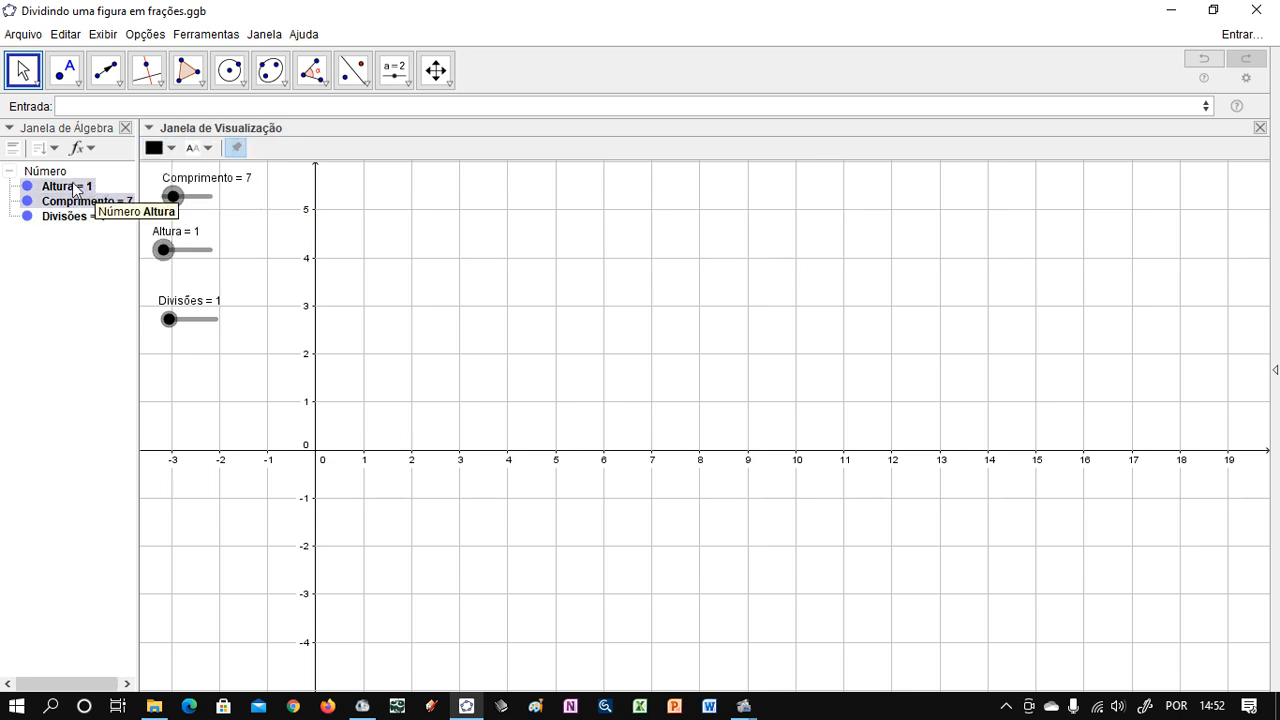
{"action": "left_click", "coordinate": [50, 171]}
{"action": "right_click", "coordinate": [61, 189]}
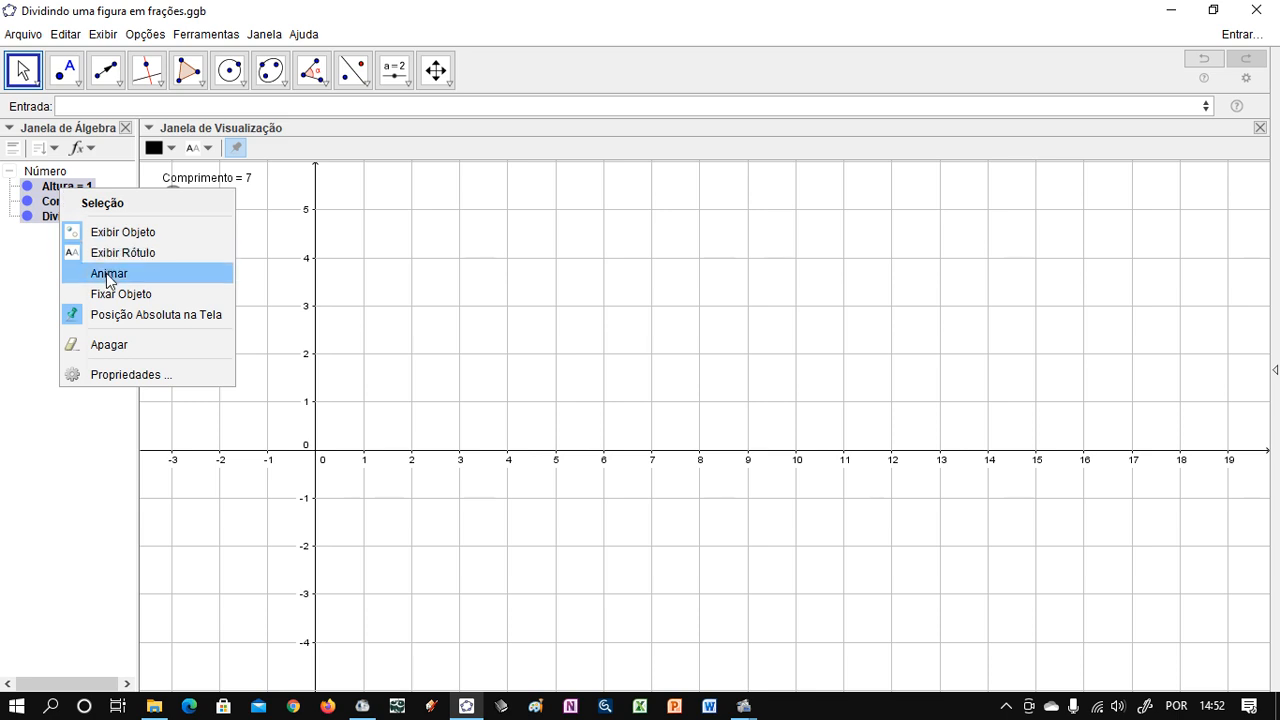
{"action": "left_click", "coordinate": [52, 189]}
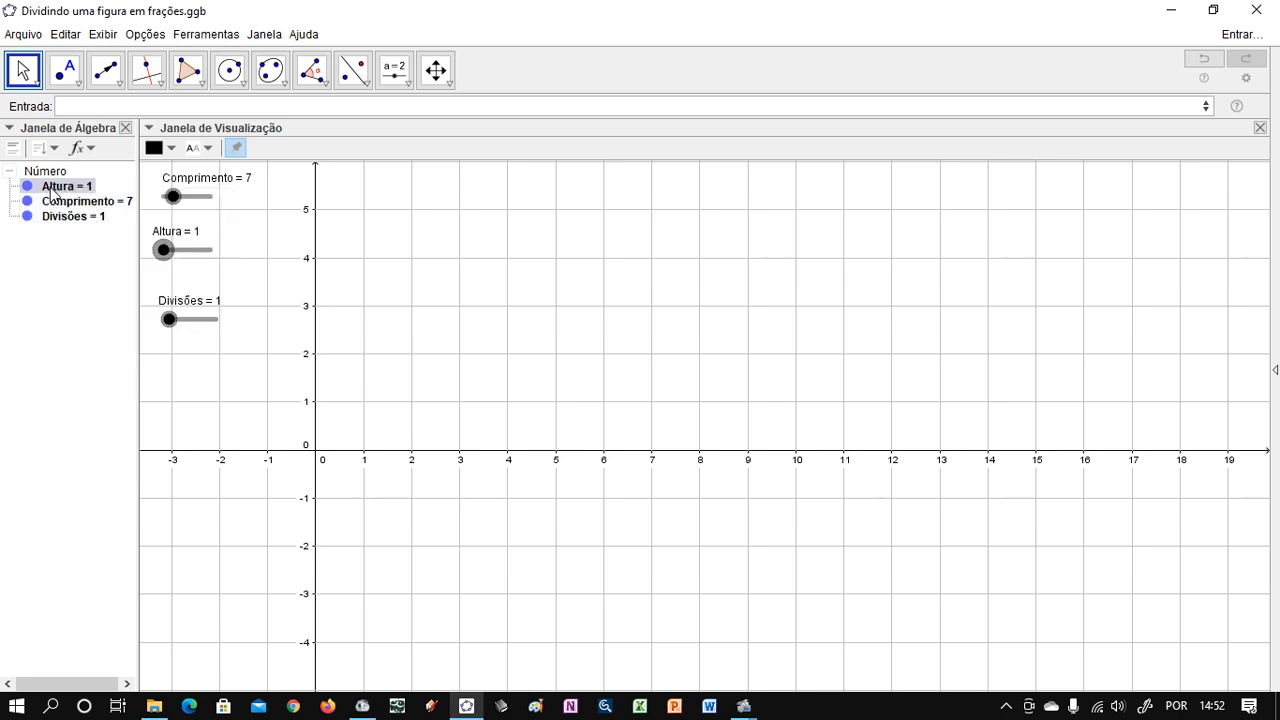
{"action": "left_click", "coordinate": [266, 257]}
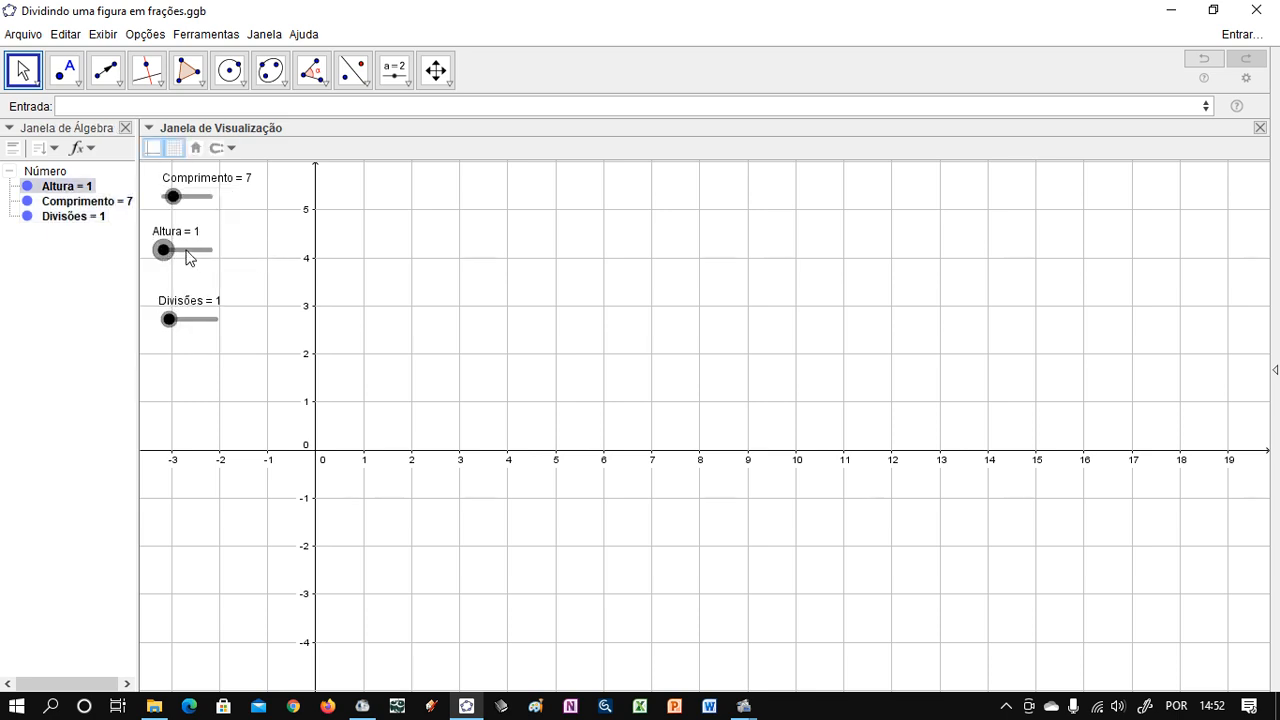
- Reposition the Altura, Comprimento and Divisões sliders into an evenly spaced stack along the grid lines beside the y-axis
{"action": "left_click_drag", "start_coordinate": [187, 250], "coordinate": [196, 258]}
{"action": "left_click_drag", "start_coordinate": [197, 203], "coordinate": [205, 216]}
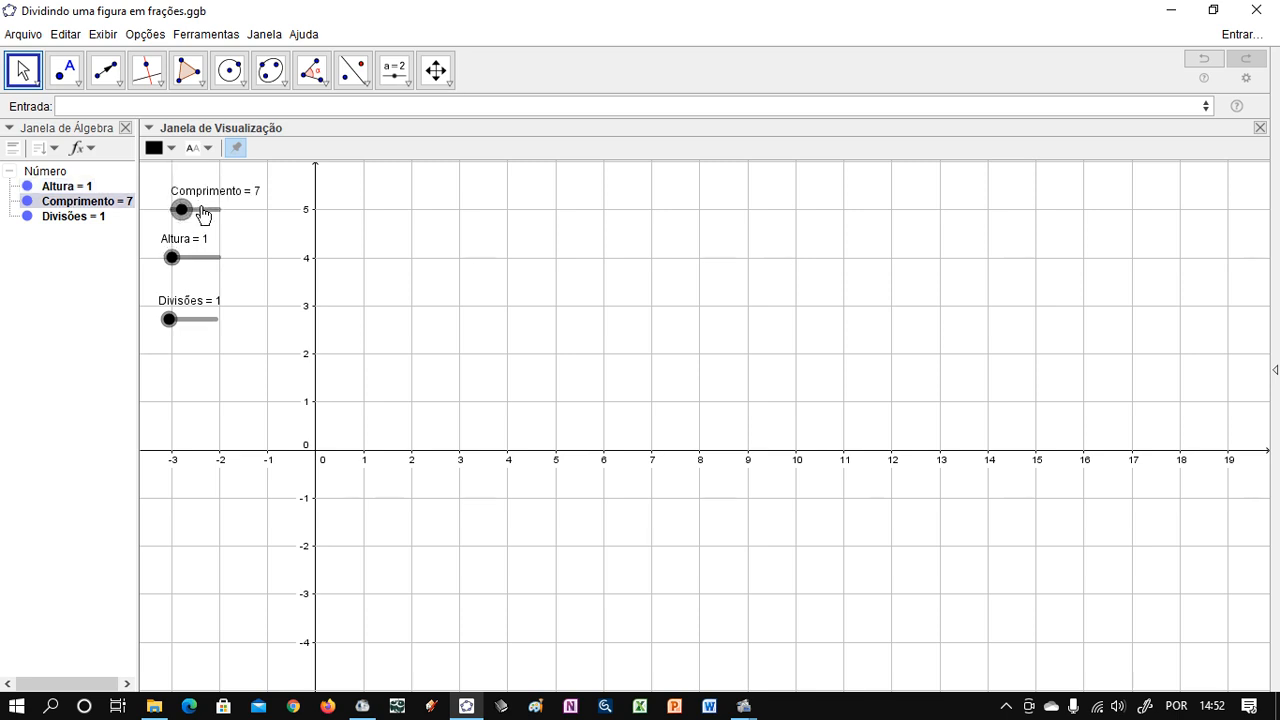
{"action": "left_click_drag", "start_coordinate": [190, 329], "coordinate": [200, 314]}
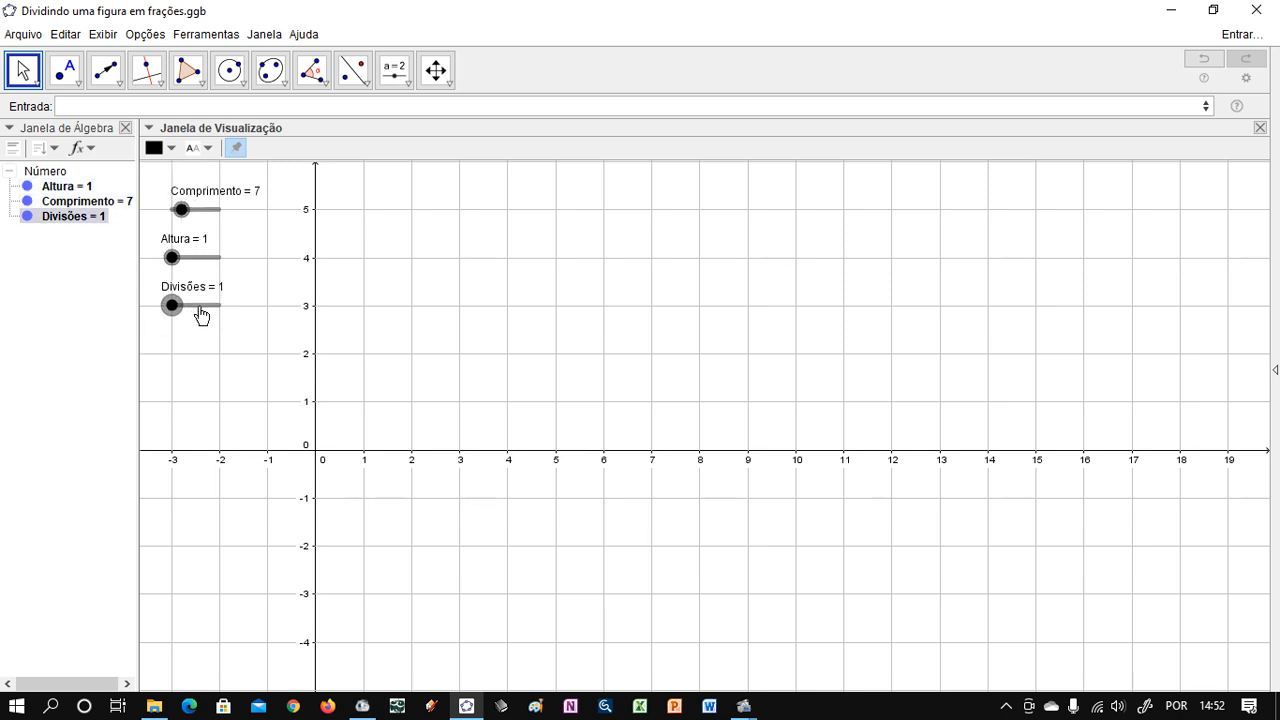
- Fix all three sliders in place and set Comprimento to 14
{"action": "left_click", "coordinate": [163, 242], "text": "ctrl"}
{"action": "left_click", "coordinate": [46, 171]}
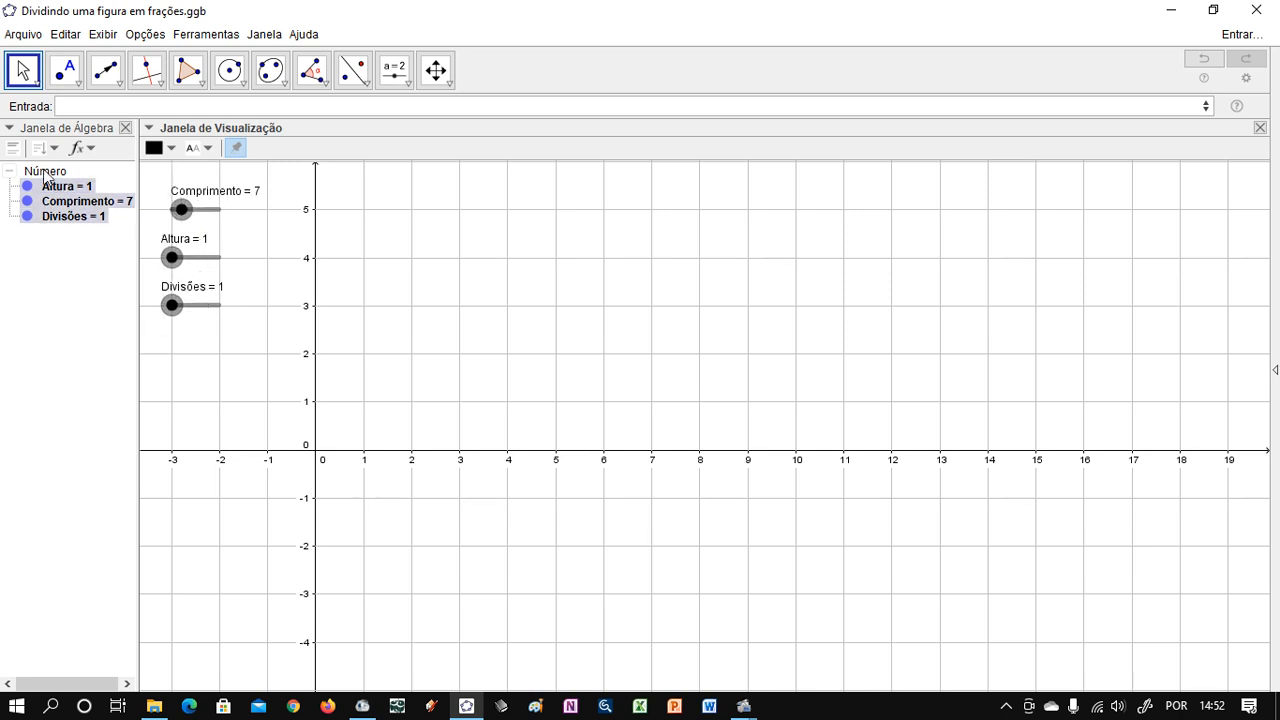
{"action": "right_click", "coordinate": [71, 196]}
{"action": "left_click", "coordinate": [107, 300]}
{"action": "left_click", "coordinate": [249, 349]}
{"action": "left_click", "coordinate": [184, 213]}
{"action": "mouse_move", "coordinate": [188, 222]}
{"action": "left_mouse_down"}
{"action": "mouse_move", "coordinate": [208, 210]}
{"action": "mouse_move", "coordinate": [170, 214]}
{"action": "mouse_move", "coordinate": [197, 234]}
{"action": "left_mouse_up"}
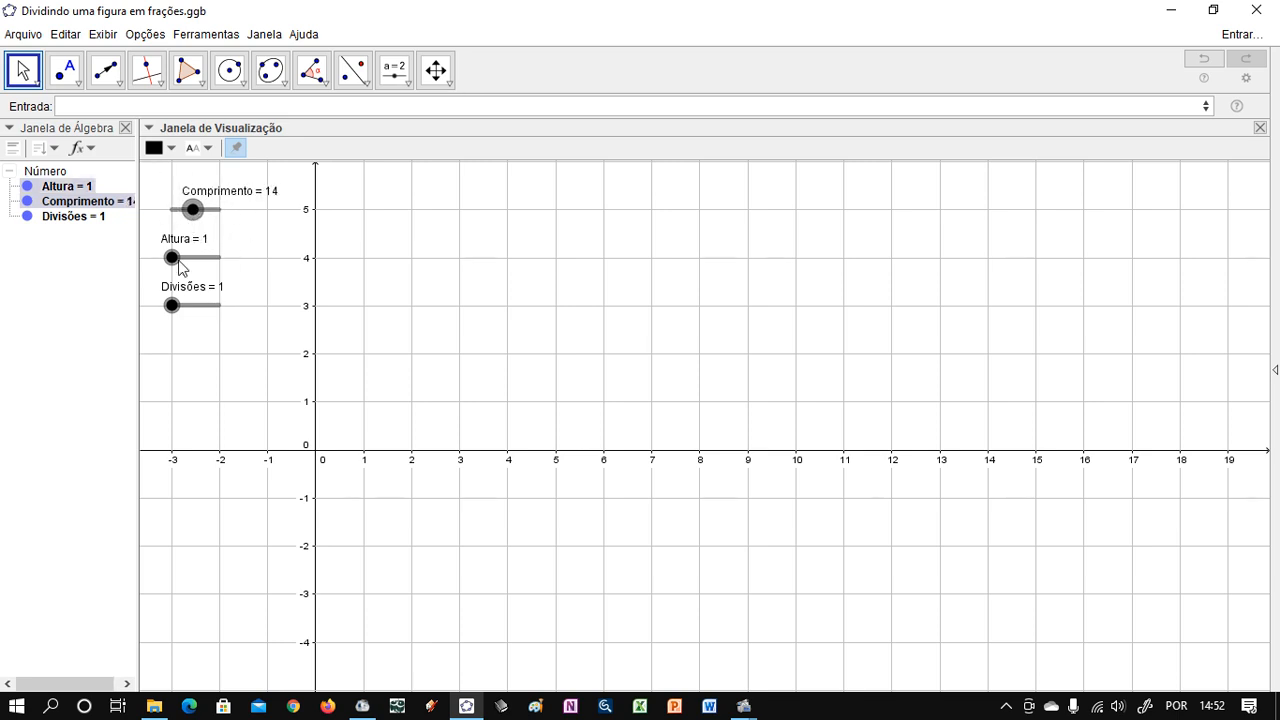
- Place a point at the origin with the Point tool and delete it again
{"action": "left_click", "coordinate": [64, 72]}
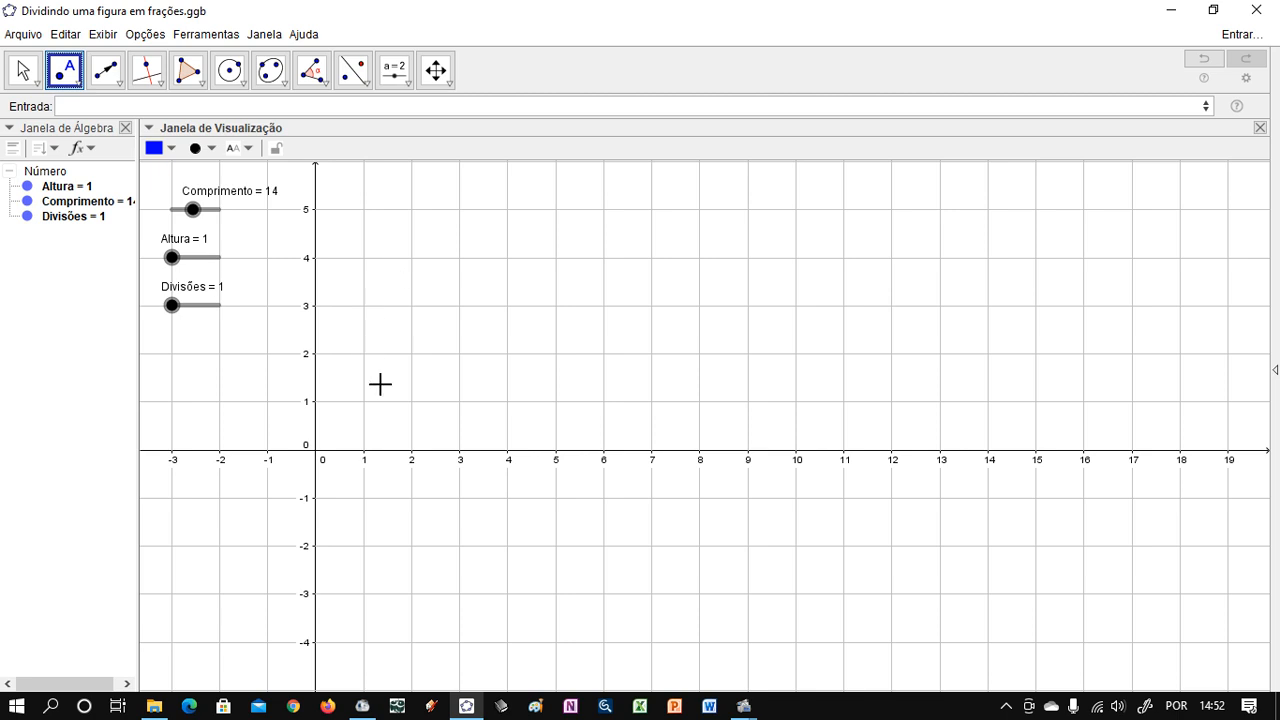
{"action": "left_click", "coordinate": [318, 448]}
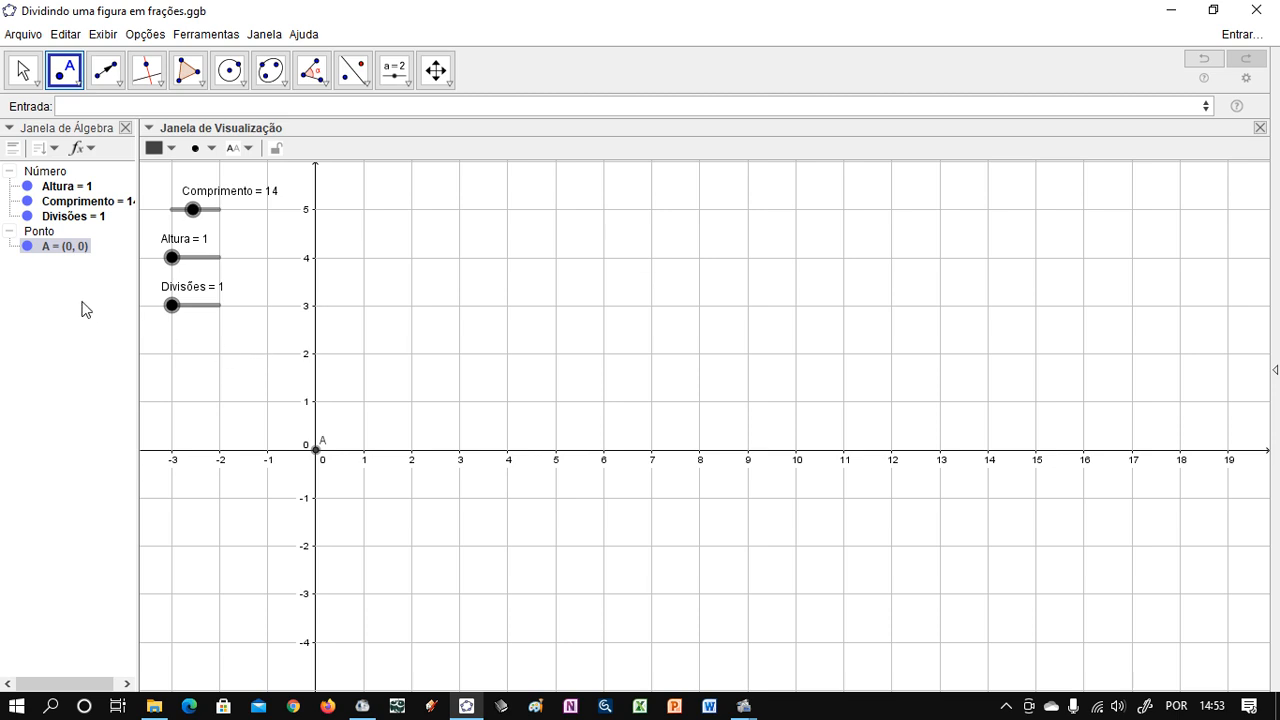
{"action": "key", "text": "ctrl+a"}
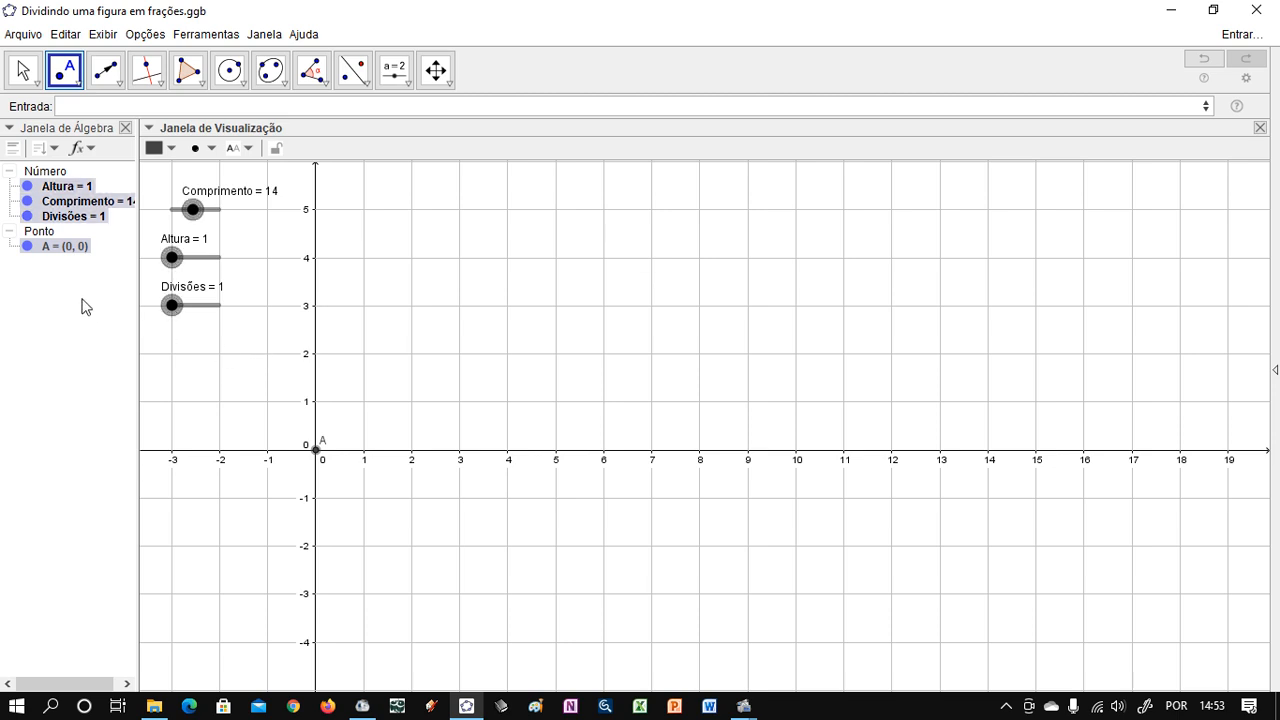
{"action": "left_click", "coordinate": [60, 283]}
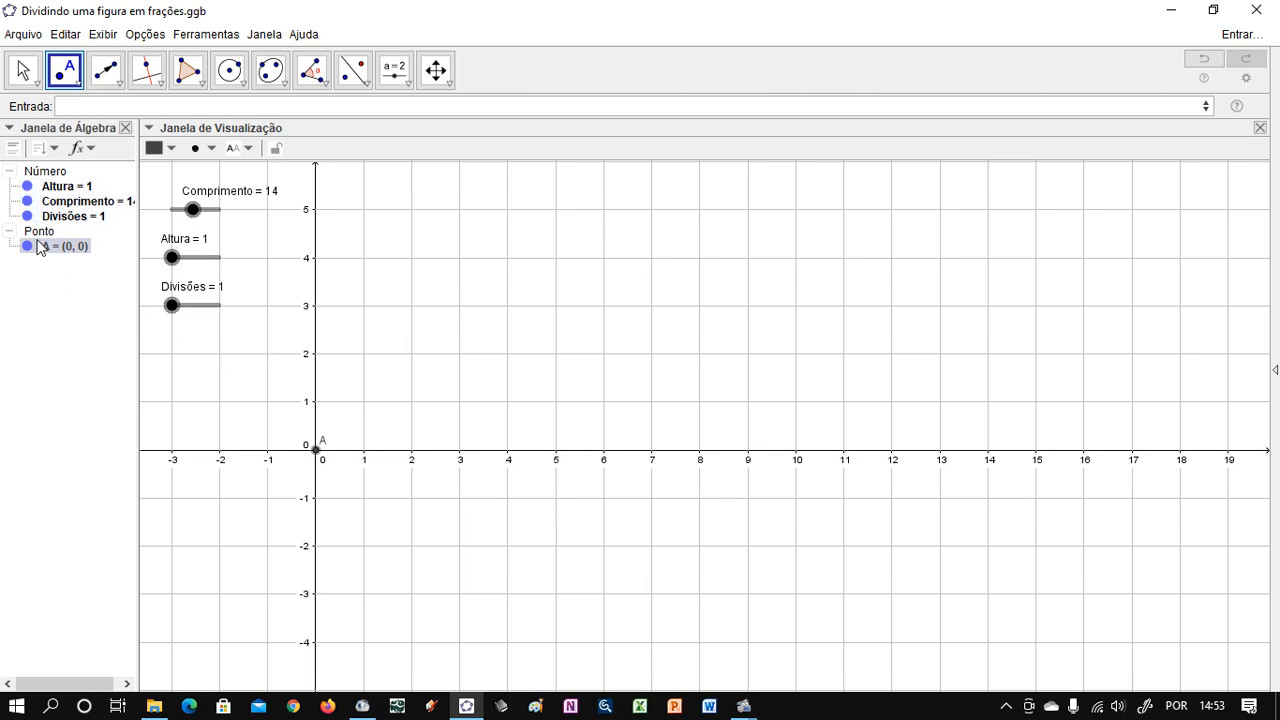
{"action": "key", "text": "Delete"}
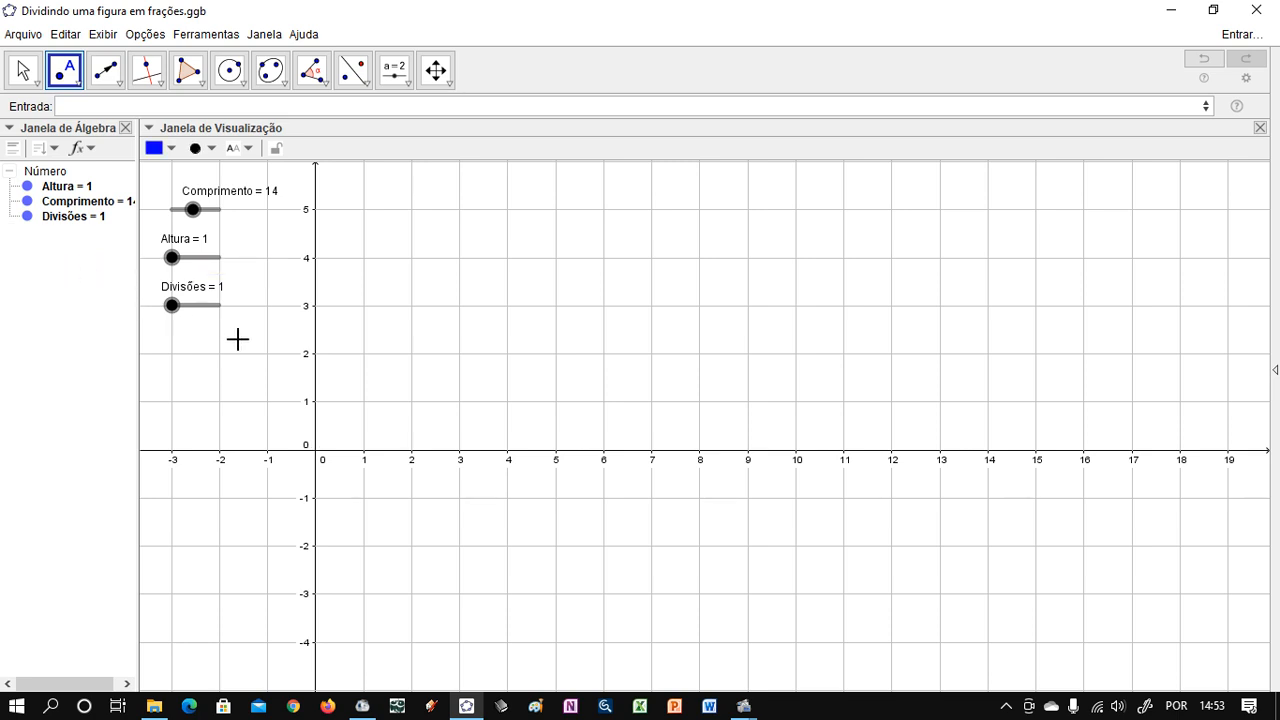
- Define point A on the x-axis by entering A=(Comprimento,0)
{"action": "left_click", "coordinate": [88, 106]}
{"action": "type", "text": "Compriment"}
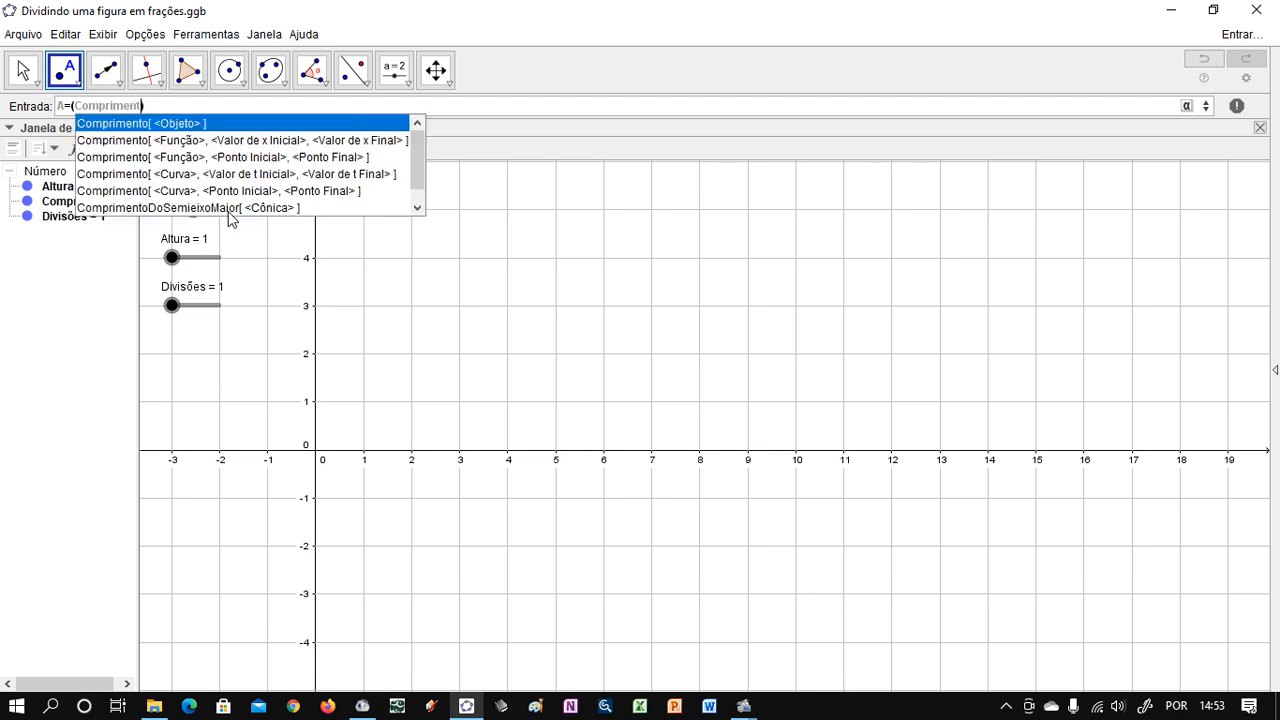
{"action": "type", "text": "o,"}
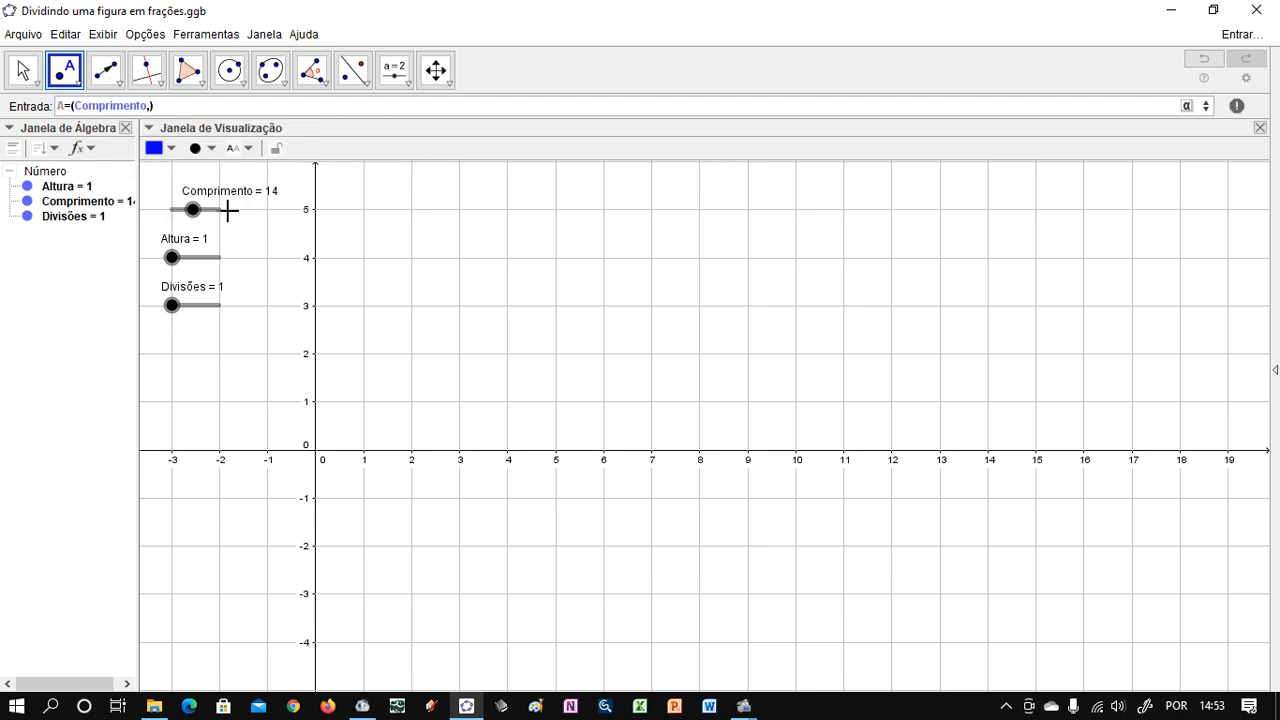
{"action": "type", "text": "0"}
{"action": "key", "text": "Return"}
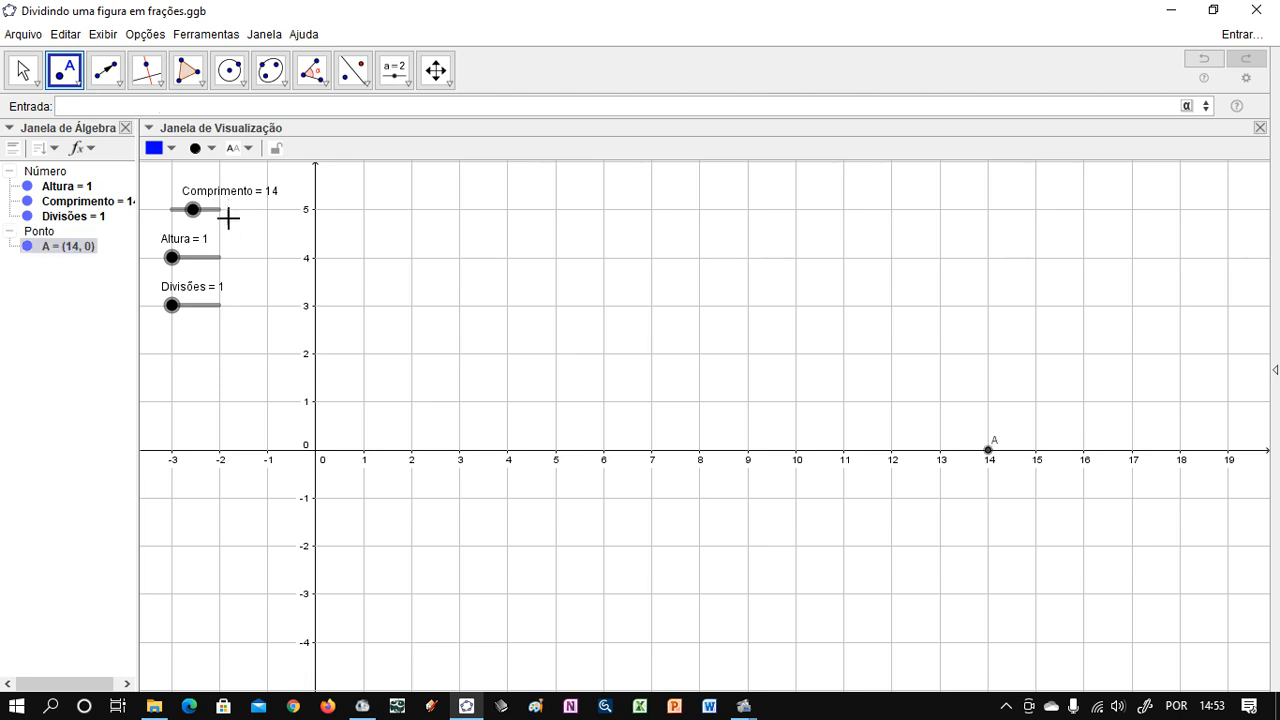
{"action": "left_click", "coordinate": [990, 450]}
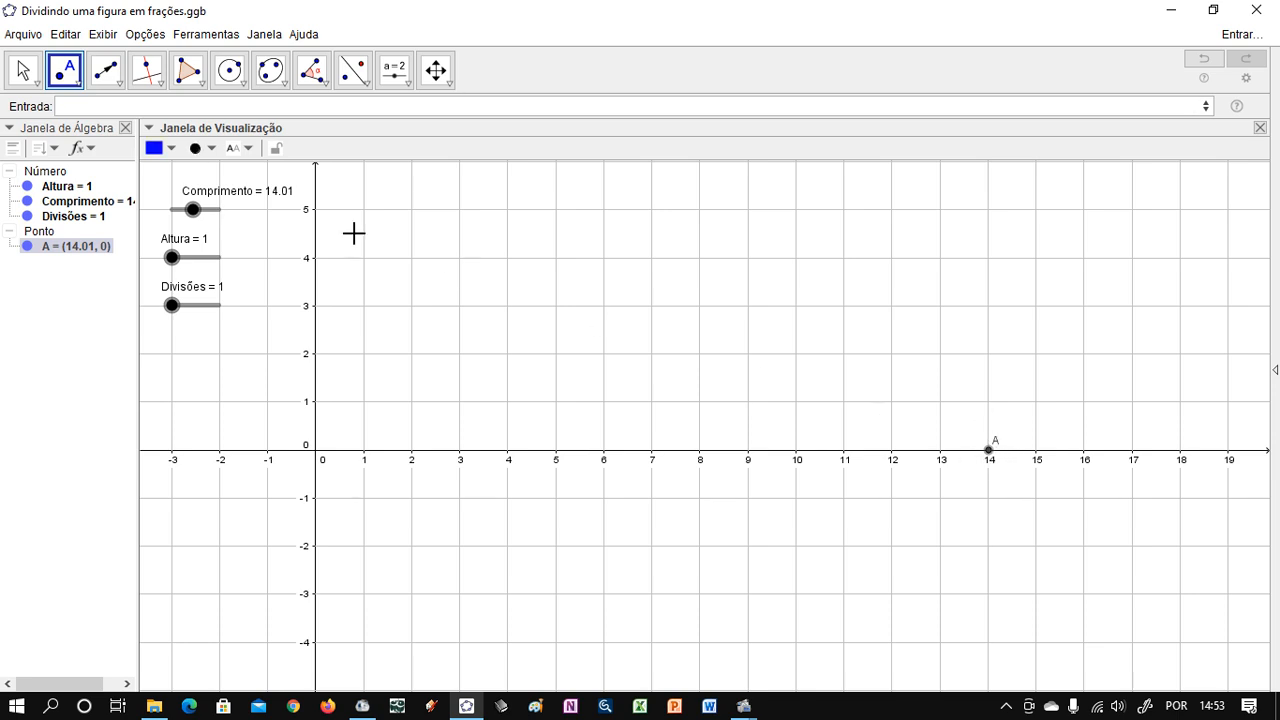
- Set Comprimento to 6 and define point C on the y-axis by entering C=(0,Altura)
{"action": "key", "text": "Escape"}
{"action": "mouse_move", "coordinate": [195, 208]}
{"action": "left_mouse_down"}
{"action": "mouse_move", "coordinate": [158, 218]}
{"action": "mouse_move", "coordinate": [193, 215]}
{"action": "mouse_move", "coordinate": [164, 212]}
{"action": "mouse_move", "coordinate": [191, 212]}
{"action": "mouse_move", "coordinate": [181, 216]}
{"action": "left_mouse_up"}
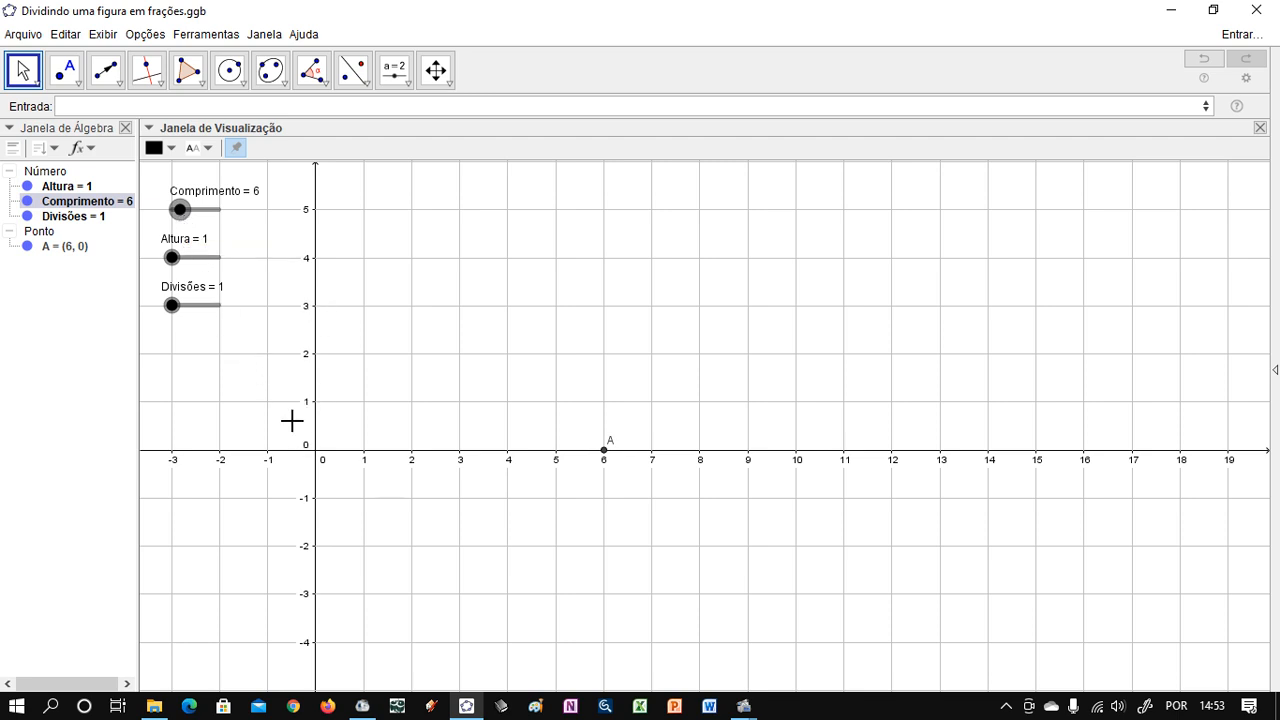
{"action": "left_click", "coordinate": [69, 102]}
{"action": "type", "text": "0,"}
{"action": "type", "text": "A"}
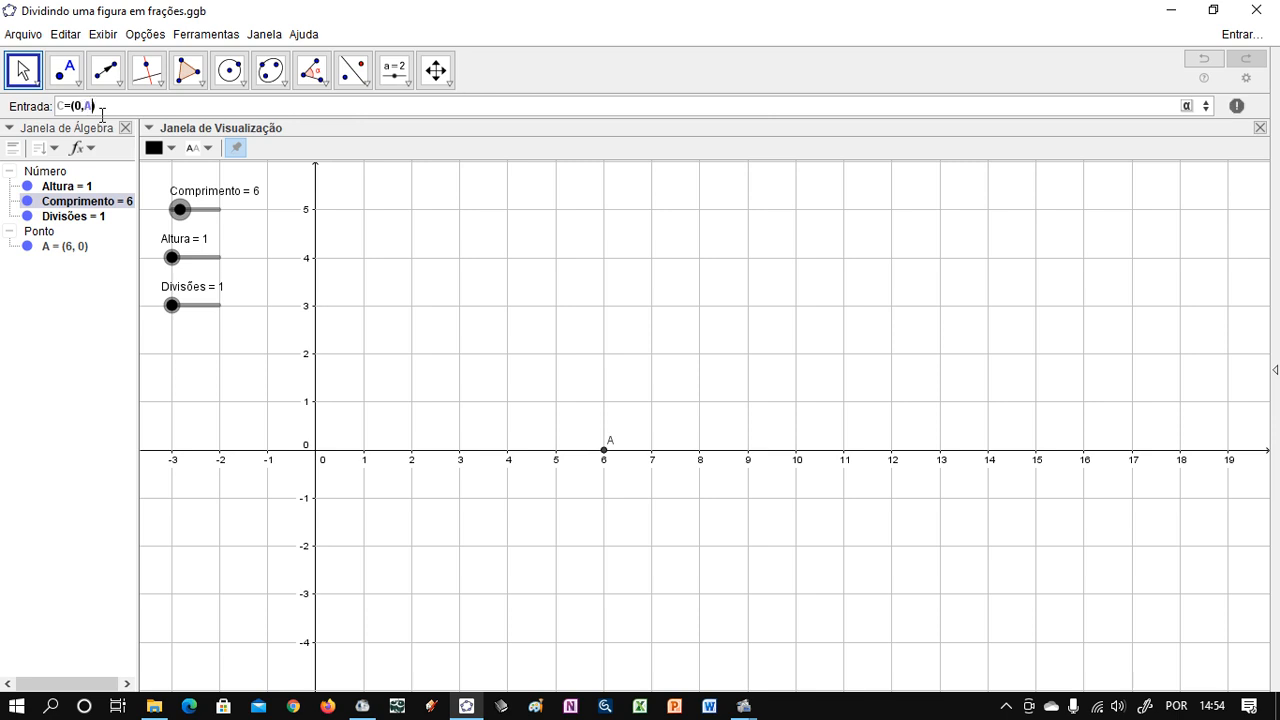
{"action": "type", "text": "ltura"}
{"action": "key", "text": "Return"}
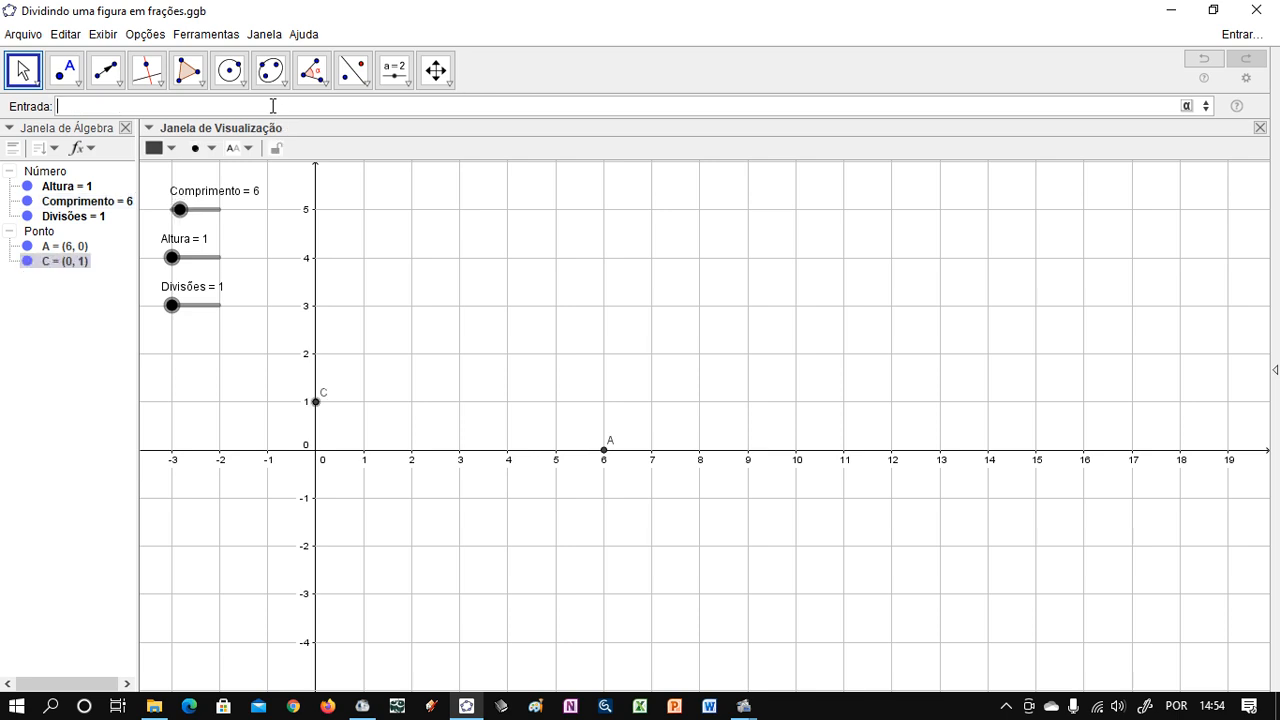
- Set the Altura slider to 3 and the Comprimento slider to 5
{"action": "mouse_move", "coordinate": [172, 257]}
{"action": "left_mouse_down"}
{"action": "mouse_move", "coordinate": [180, 271]}
{"action": "mouse_move", "coordinate": [171, 264]}
{"action": "left_mouse_up"}
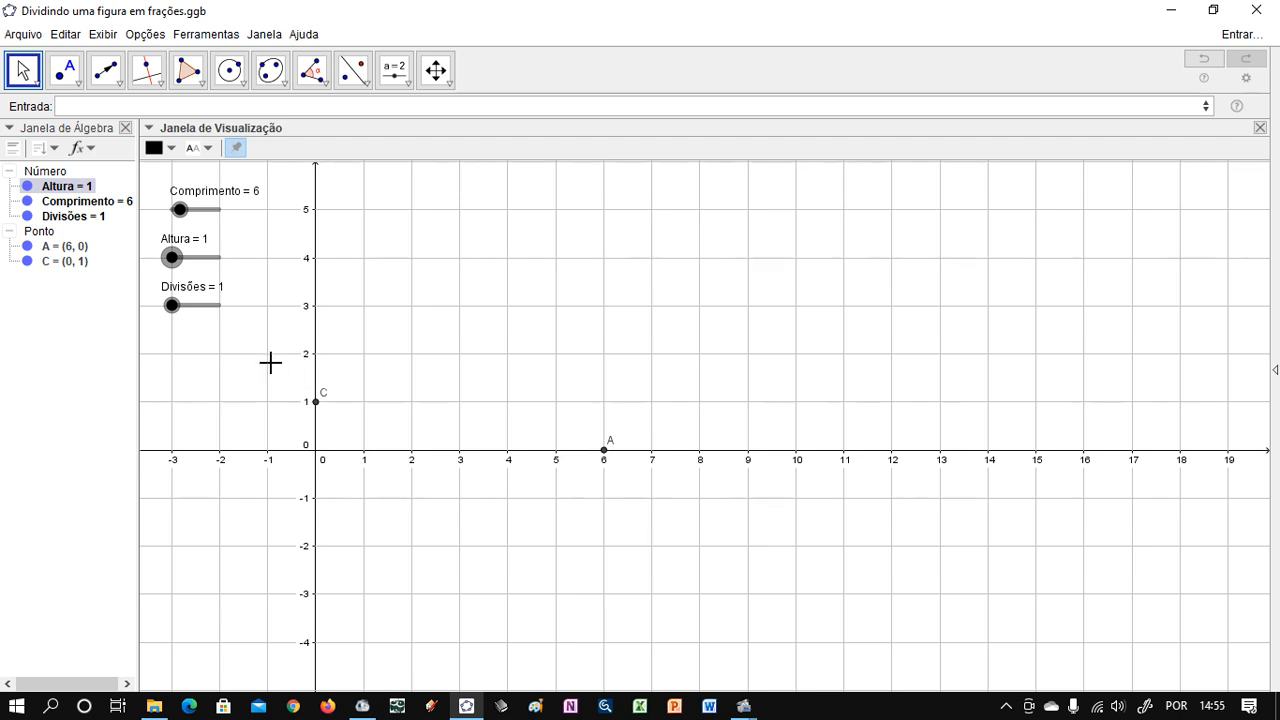
{"action": "left_click_drag", "start_coordinate": [173, 257], "coordinate": [175, 270]}
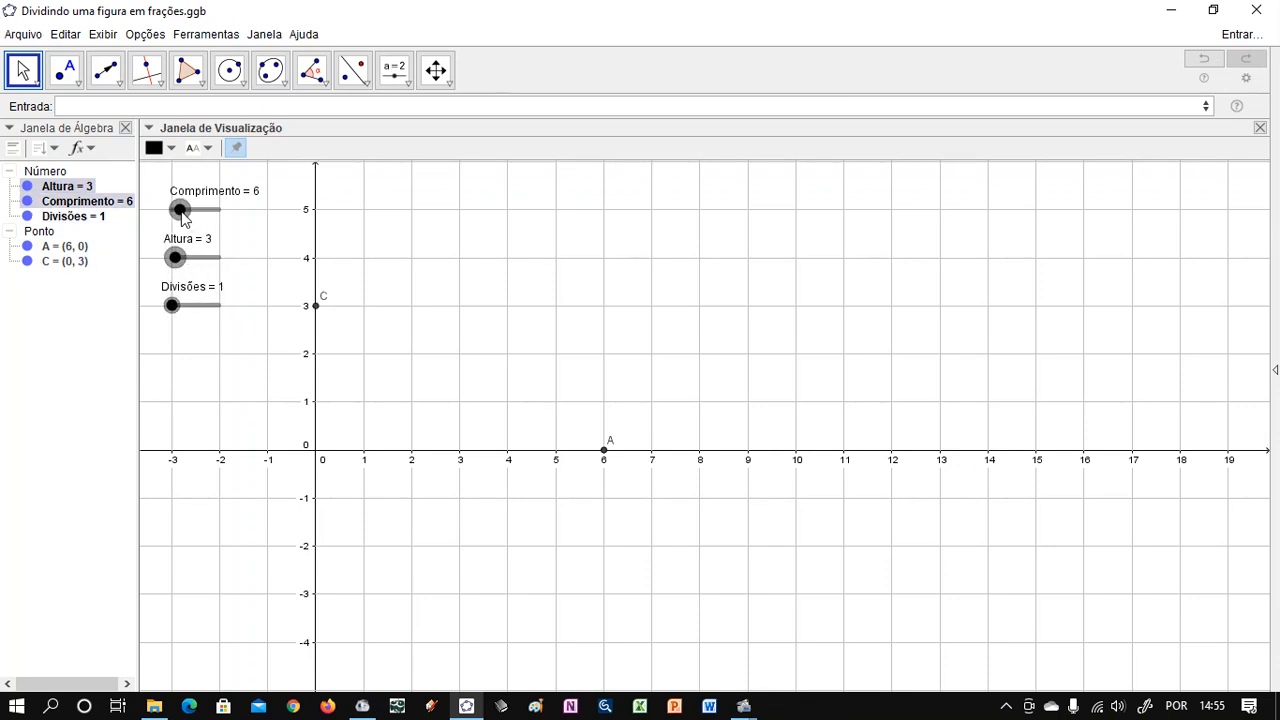
{"action": "left_click_drag", "start_coordinate": [183, 218], "coordinate": [178, 216]}
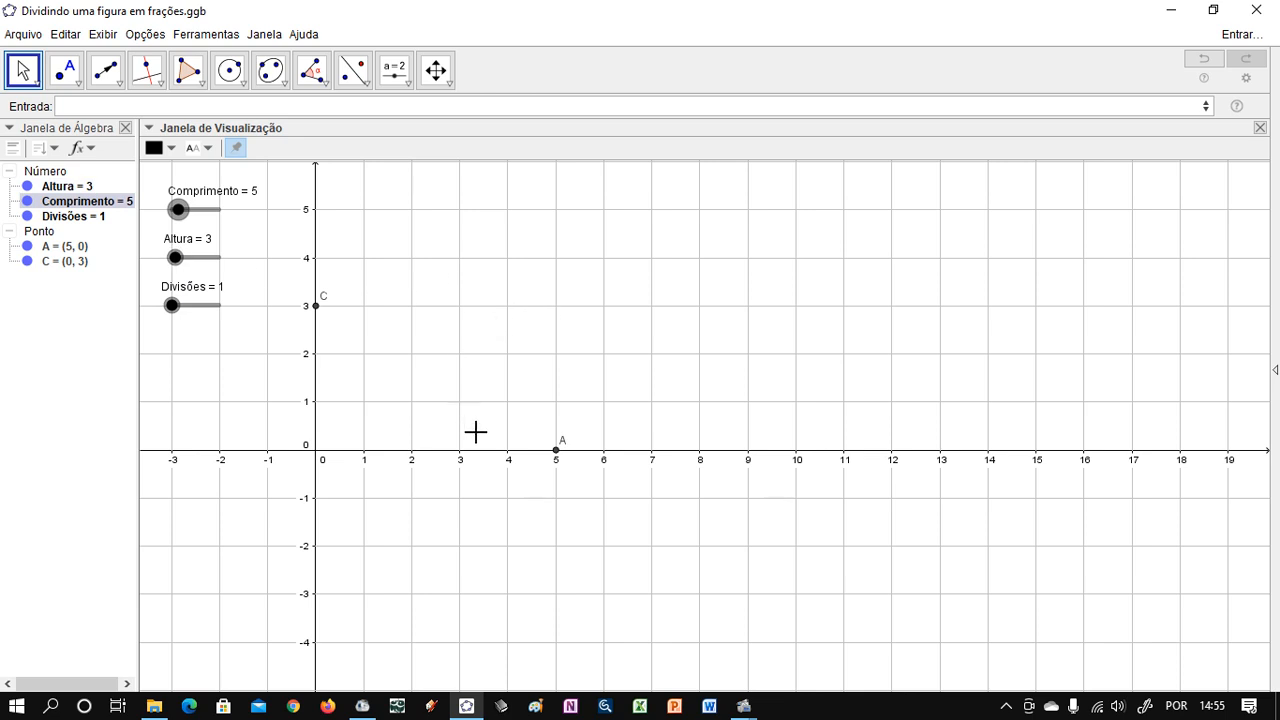
- Define the rectangle's corner point B by entering B=(x(A), y(C))
{"action": "left_click", "coordinate": [87, 107]}
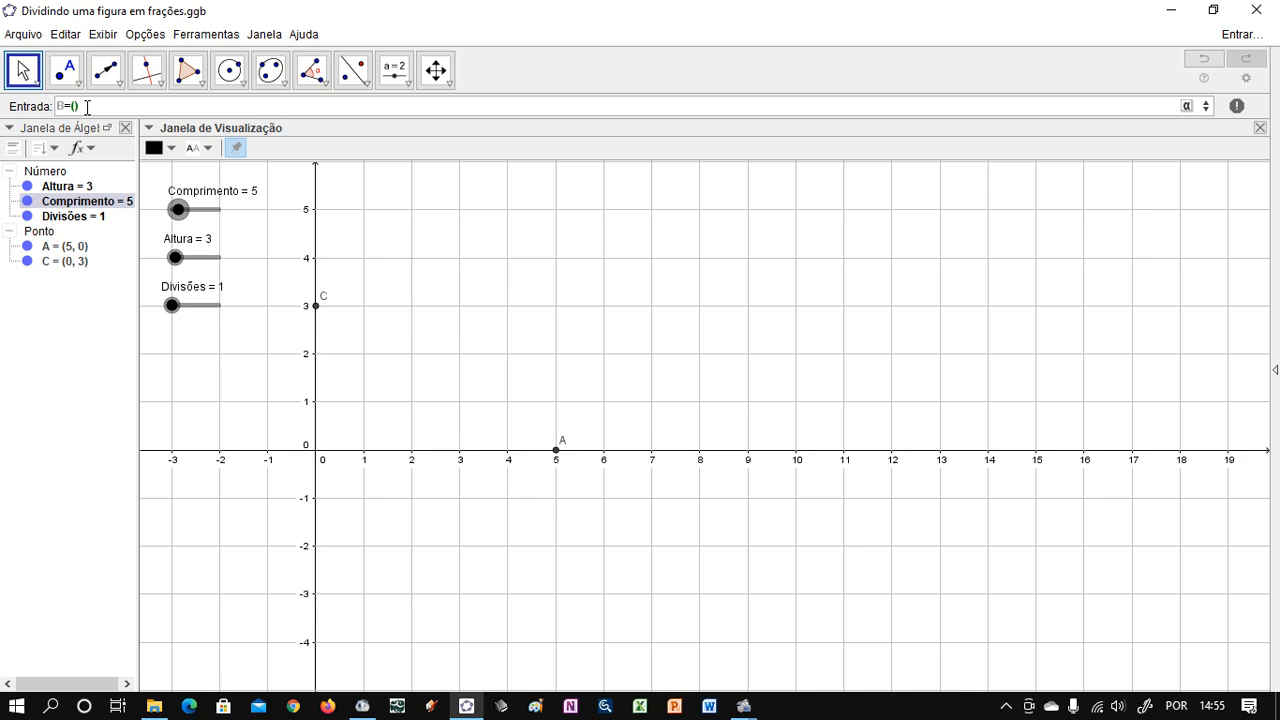
{"action": "type", "text": "X(A"}
{"action": "left_click", "coordinate": [82, 106]}
{"action": "key", "text": "BackSpace"}
{"action": "type", "text": "x(A), y("}
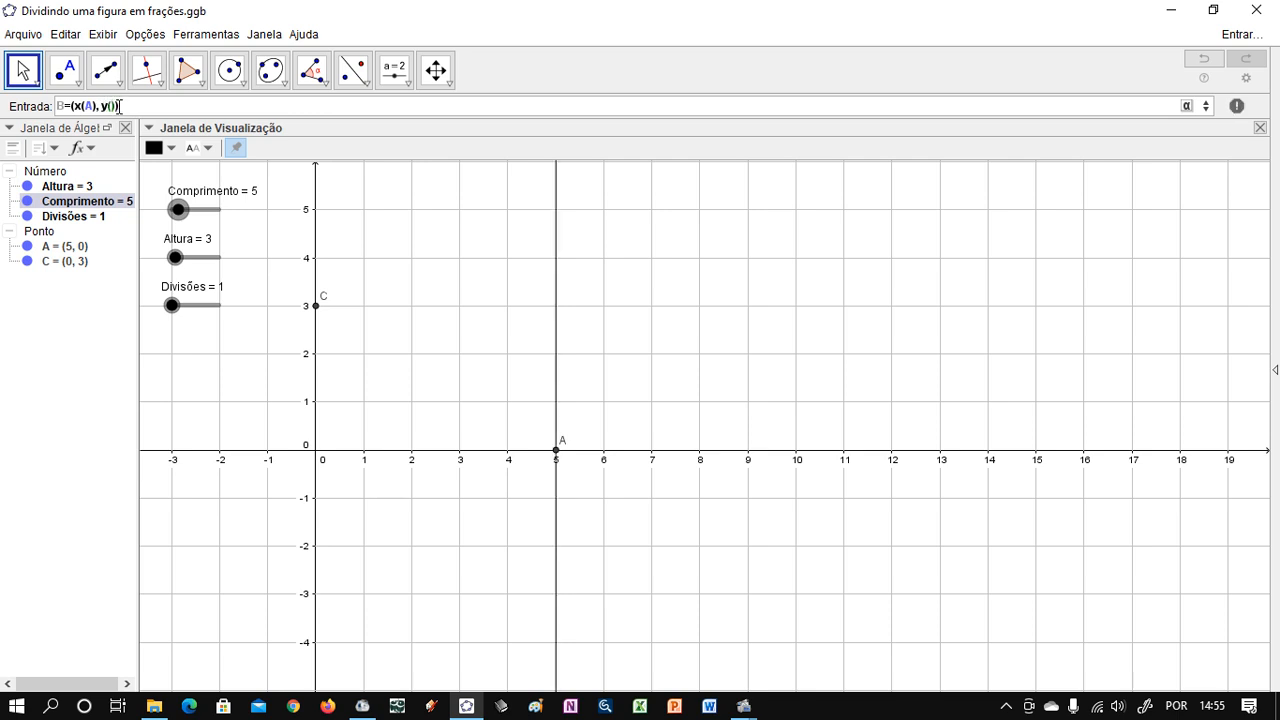
{"action": "type", "text": "C"}
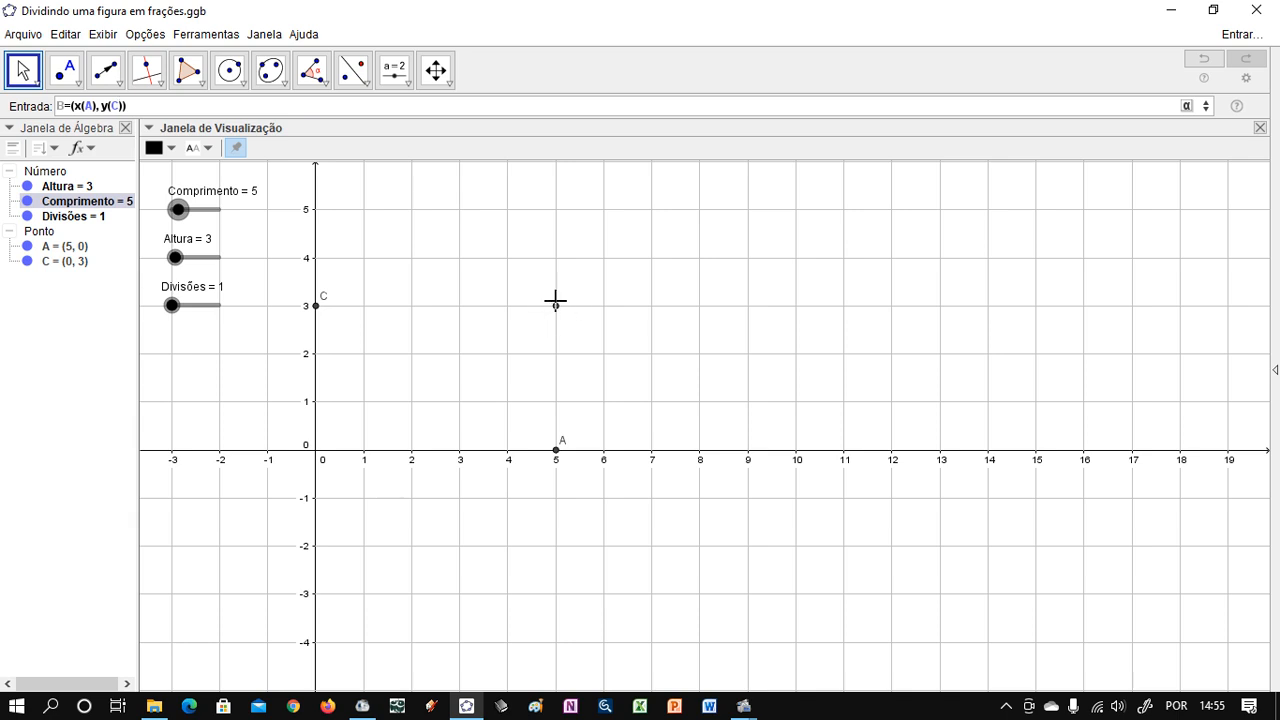
{"action": "key", "text": "Return"}
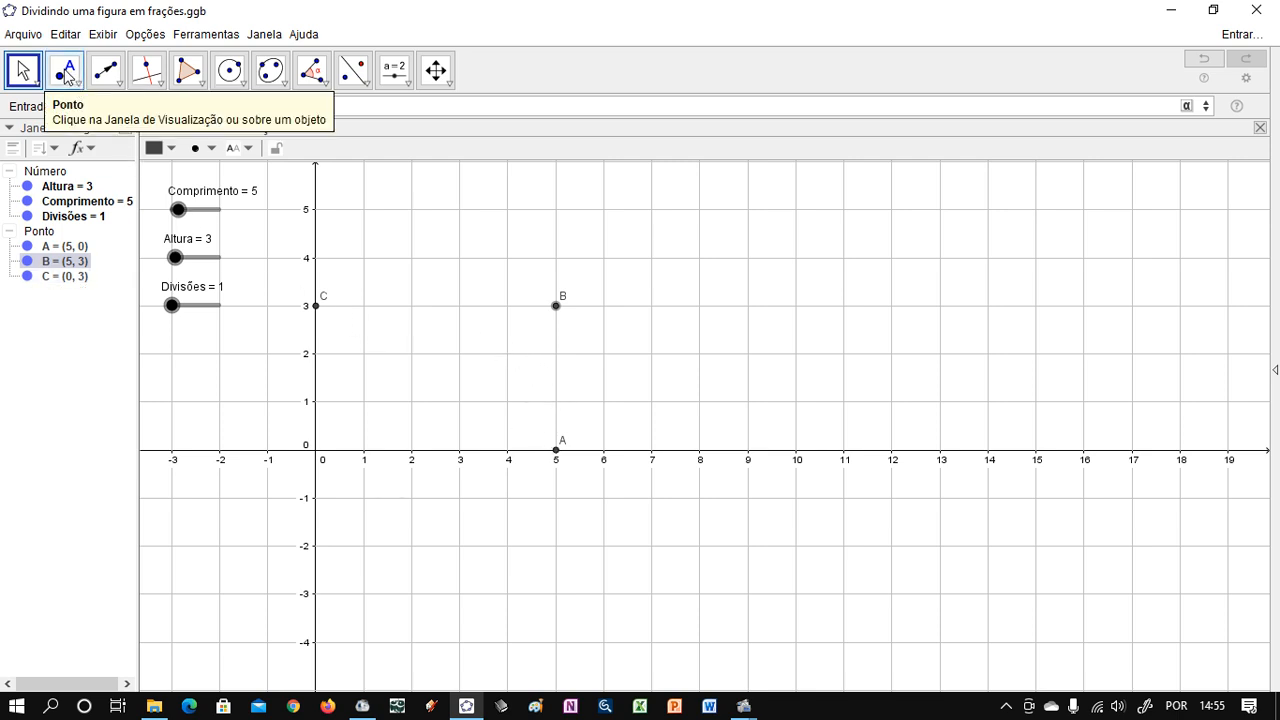
- Place the rectangle's fourth corner point at the origin with the Point tool
{"action": "left_click", "coordinate": [66, 76]}
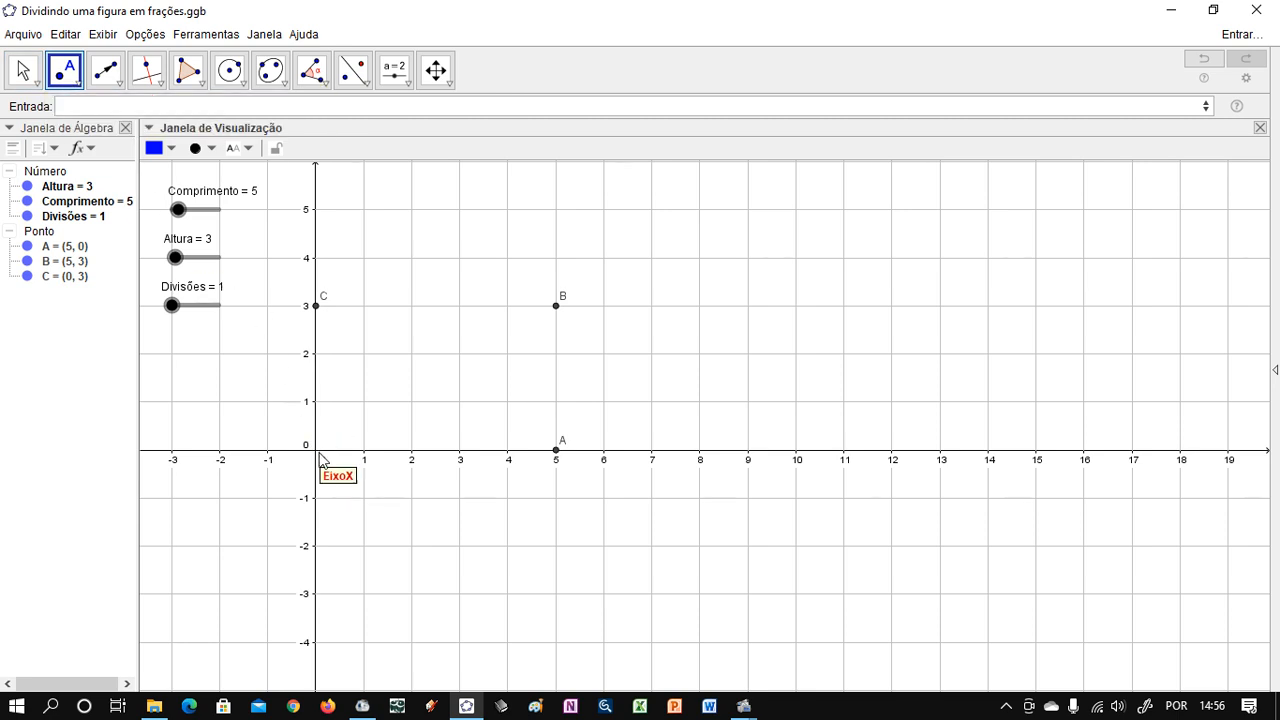
{"action": "left_click", "coordinate": [317, 454]}
{"action": "left_click", "coordinate": [24, 70]}
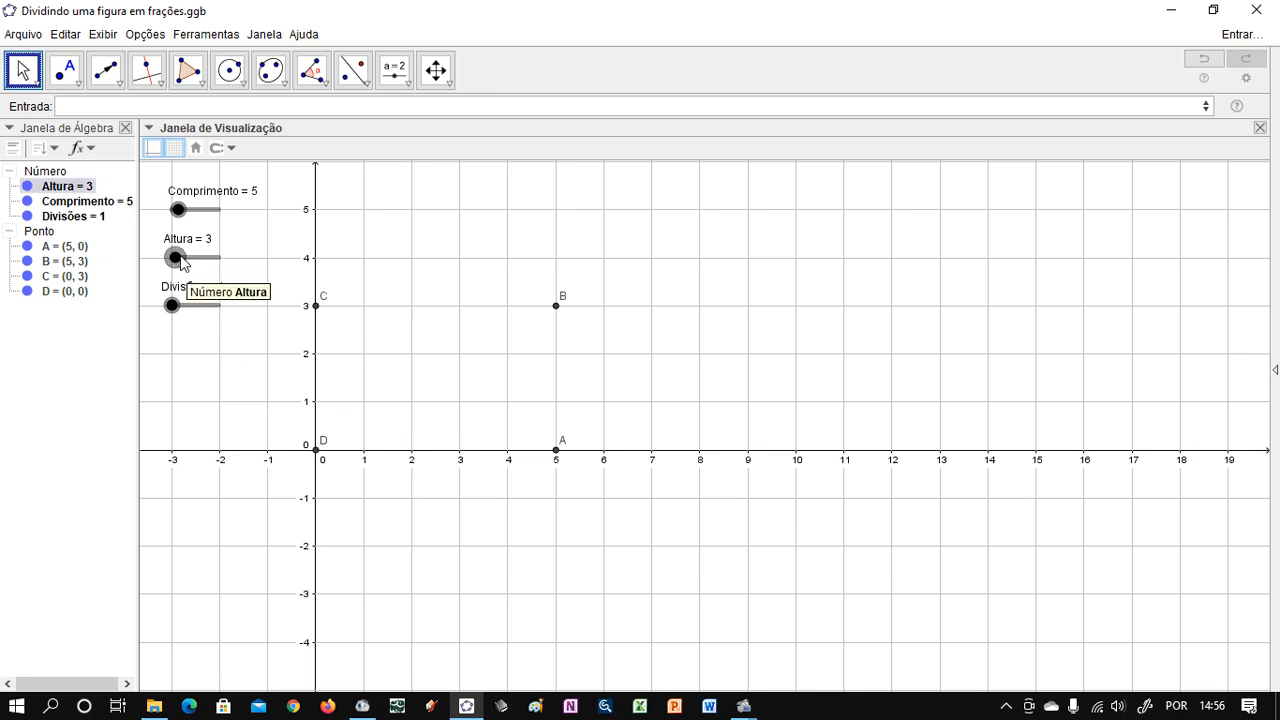
- Set the Altura slider to 2 and the Comprimento slider to 7
{"action": "left_click_drag", "start_coordinate": [177, 257], "coordinate": [173, 257]}
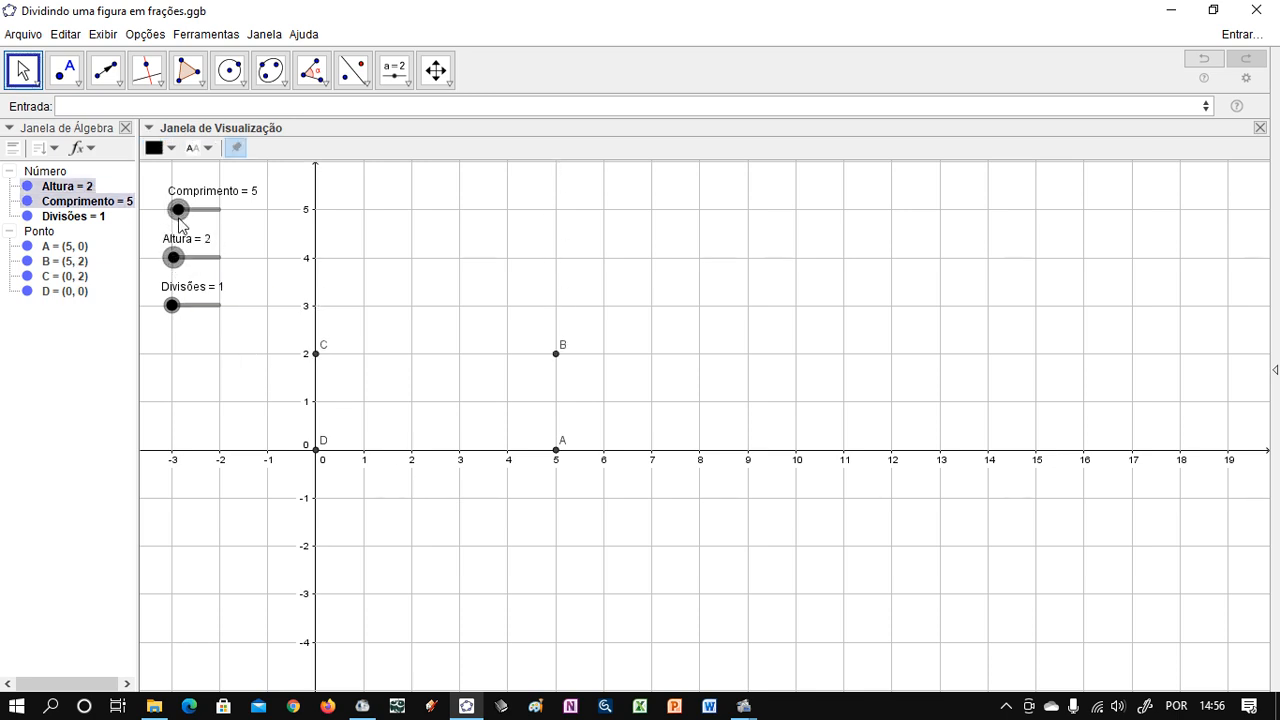
{"action": "mouse_move", "coordinate": [178, 209]}
{"action": "left_mouse_down"}
{"action": "mouse_move", "coordinate": [197, 218]}
{"action": "mouse_move", "coordinate": [181, 211]}
{"action": "left_mouse_up"}
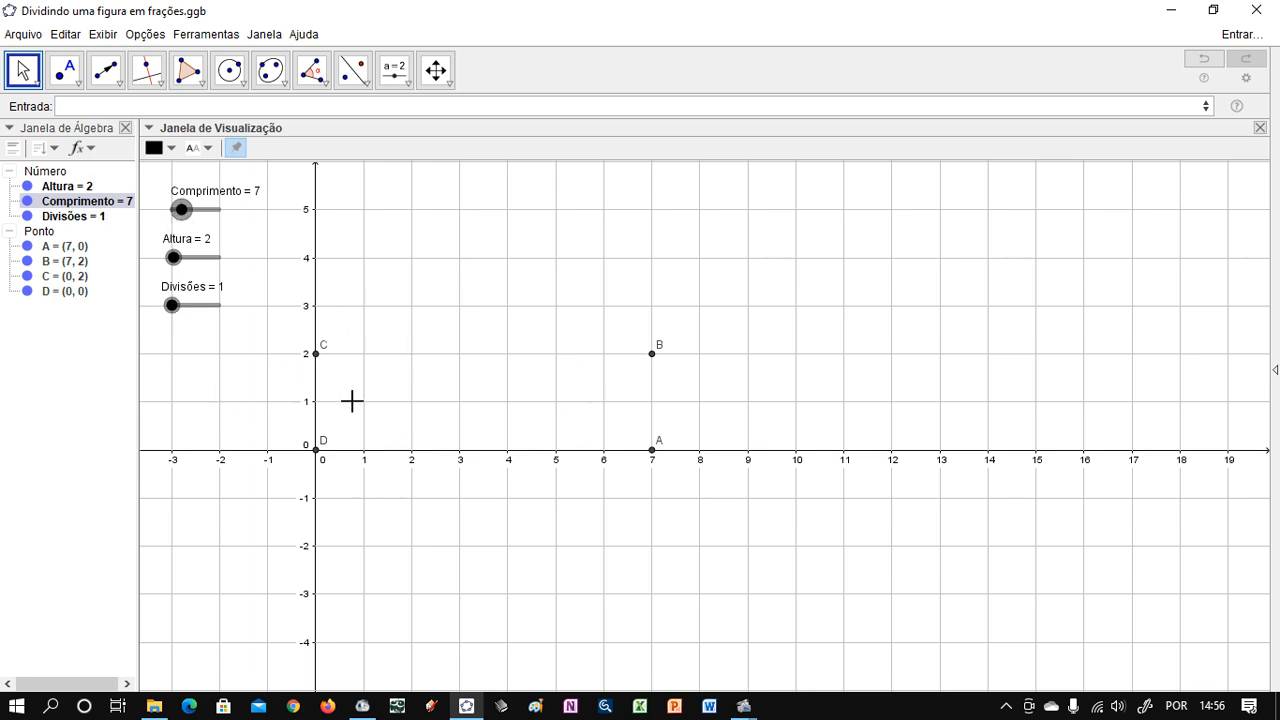
- Draw a rectangle through points C, B, A and D with the Polygon tool
{"action": "left_click", "coordinate": [73, 104]}
{"action": "left_click", "coordinate": [195, 76]}
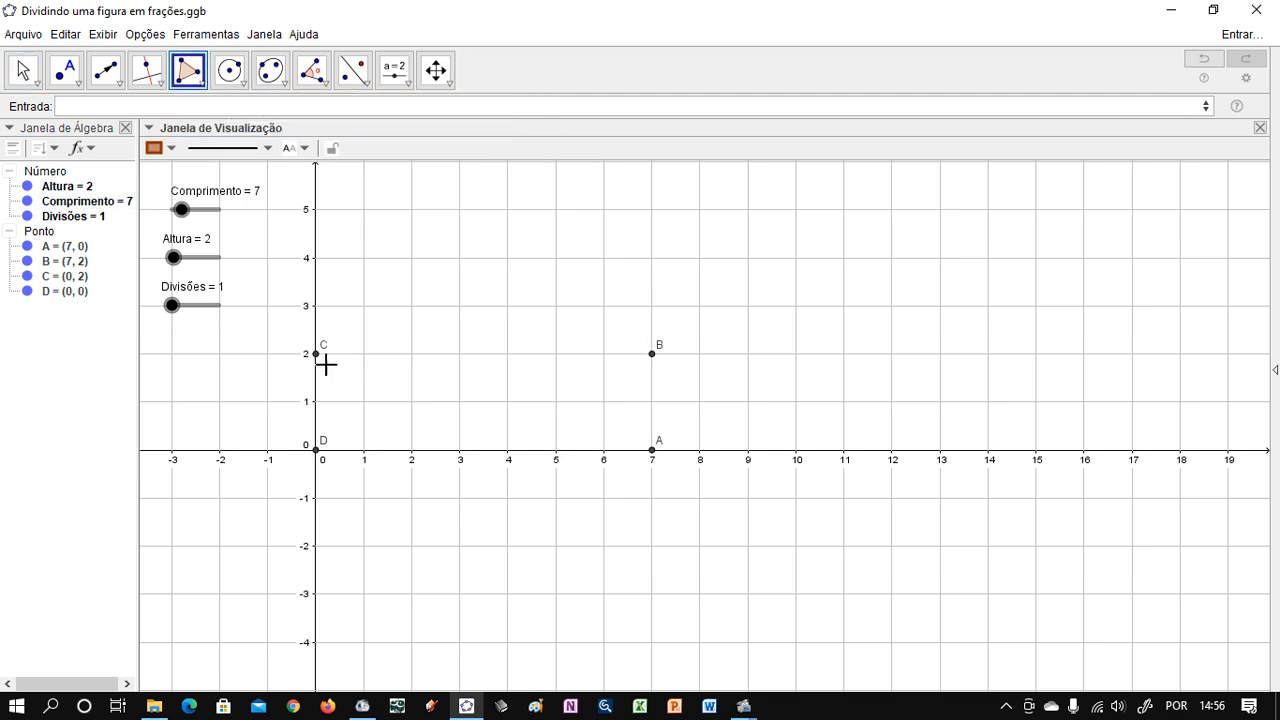
{"action": "left_click", "coordinate": [316, 353]}
{"action": "left_click", "coordinate": [652, 353]}
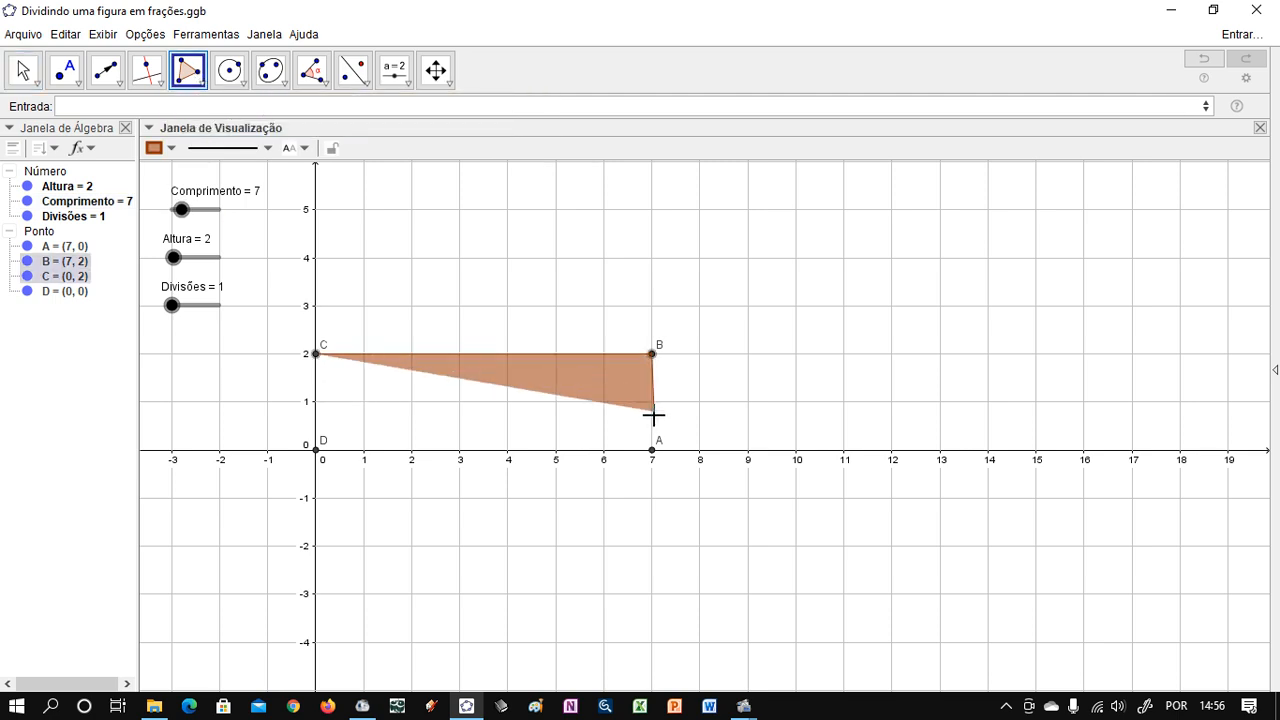
{"action": "left_click", "coordinate": [652, 449]}
{"action": "left_click", "coordinate": [316, 449]}
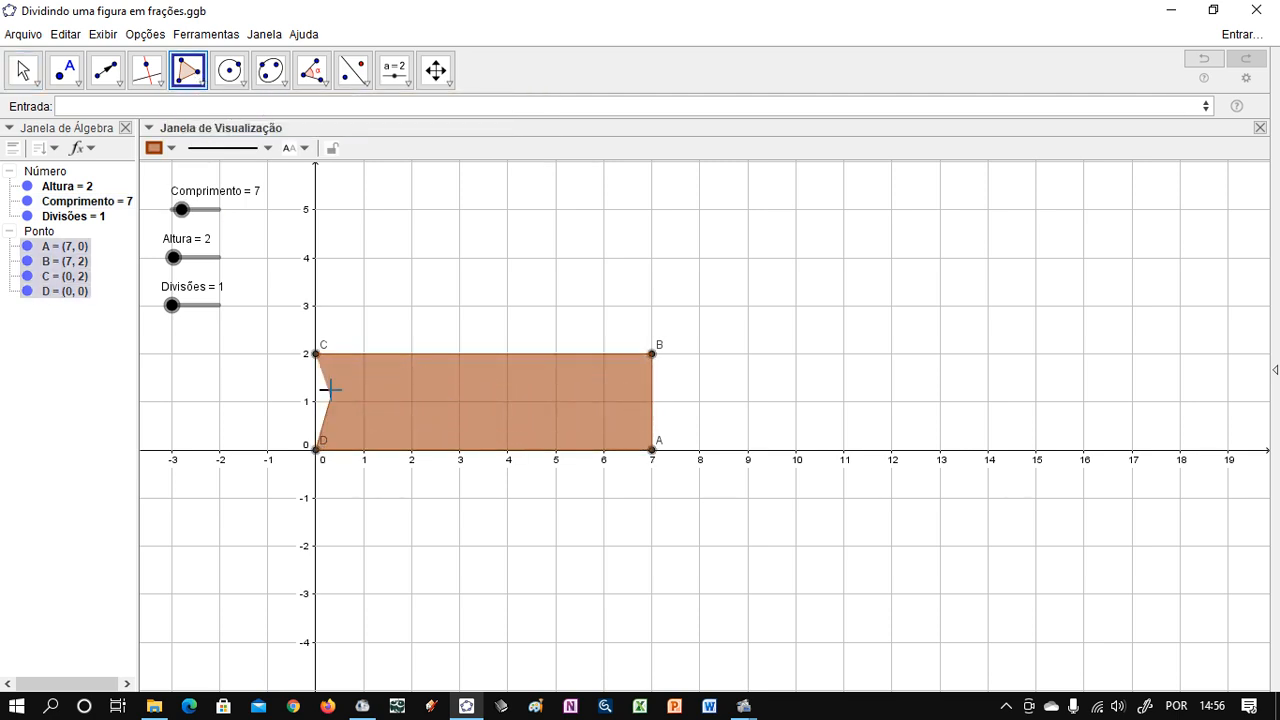
{"action": "left_click", "coordinate": [316, 353]}
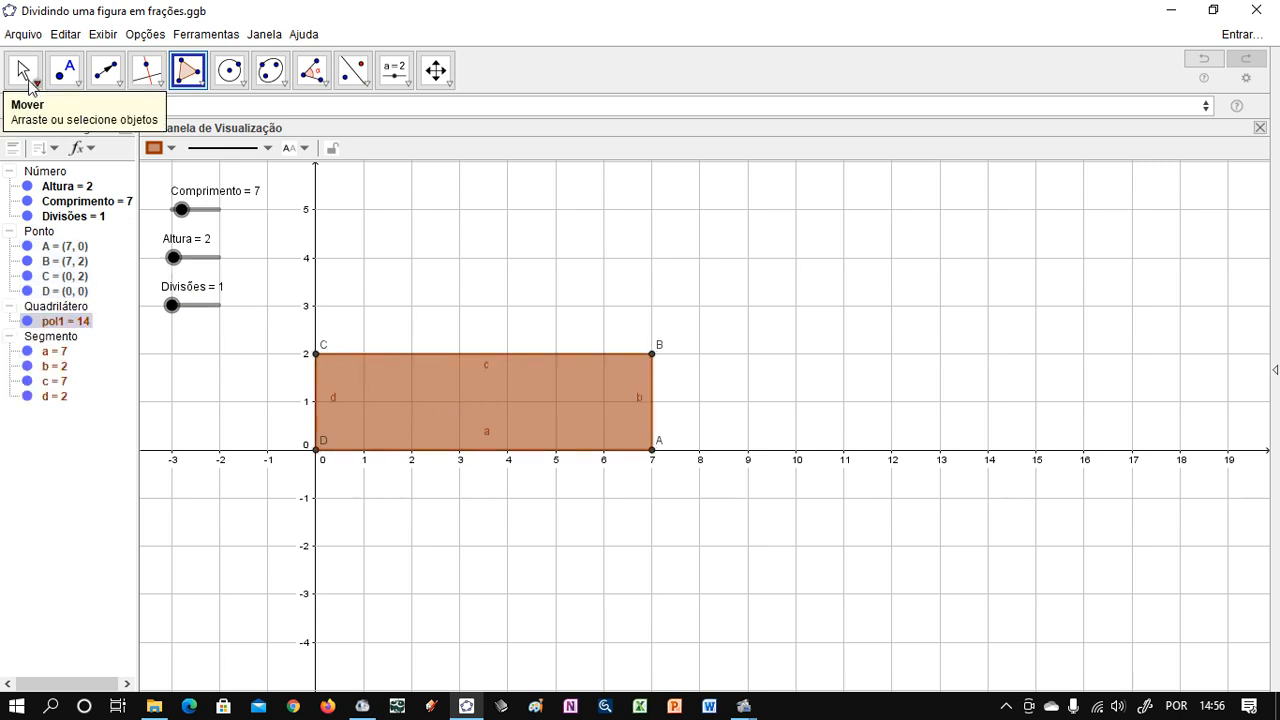
- Test the rectangle with Comprimento at 6 and Altura at 1, and undo back past the slider changes and the polygon
{"action": "left_click", "coordinate": [22, 70]}
{"action": "left_click_drag", "start_coordinate": [181, 210], "coordinate": [181, 212]}
{"action": "mouse_move", "coordinate": [174, 257]}
{"action": "left_mouse_down"}
{"action": "mouse_move", "coordinate": [188, 263]}
{"action": "mouse_move", "coordinate": [172, 263]}
{"action": "left_mouse_up"}
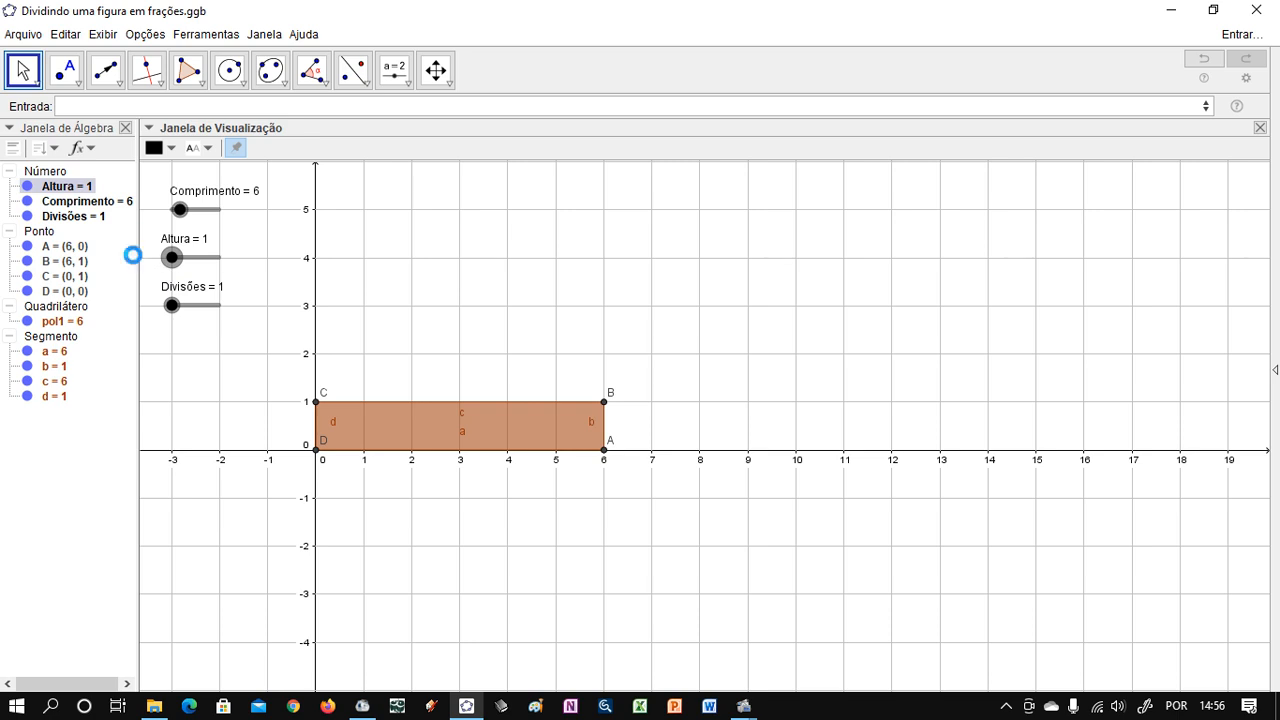
{"action": "key", "text": "ctrl+z"}
{"action": "key", "text": "ctrl+z"}
{"action": "key", "text": "ctrl+z"}
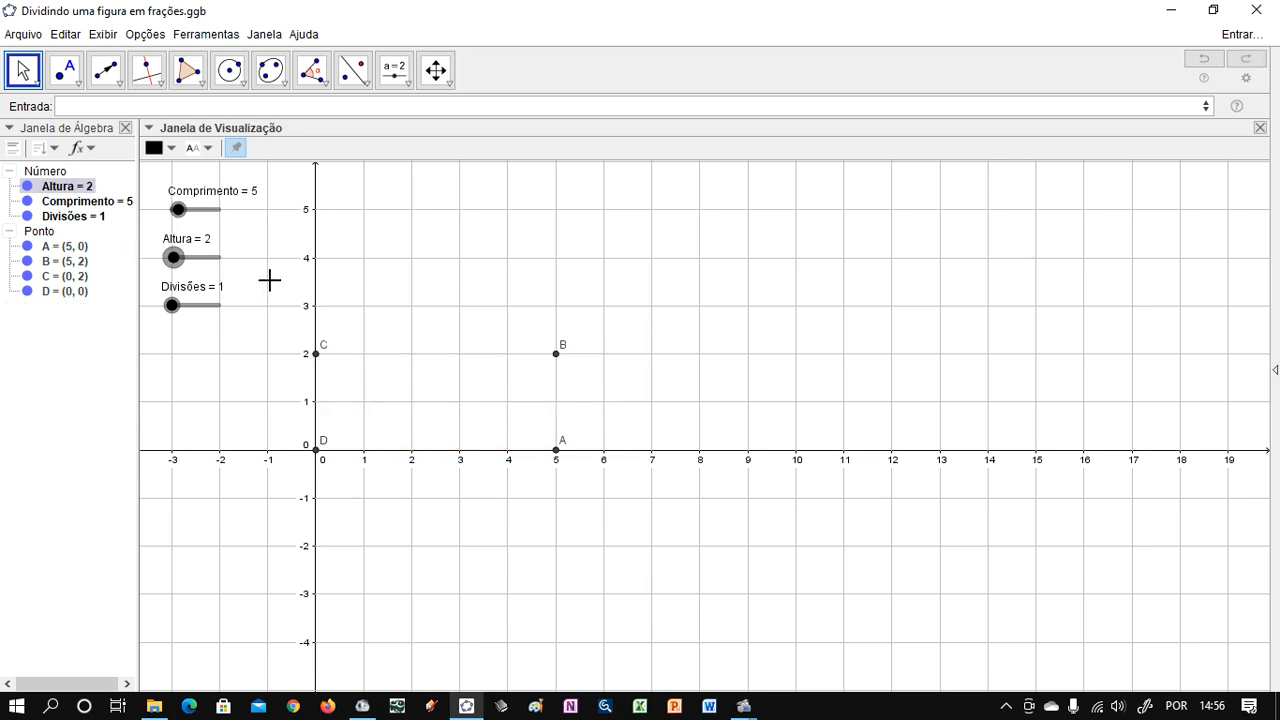
- Create the rectangle with the command Polígono[A,B,C,D]
{"action": "left_click", "coordinate": [79, 107]}
{"action": "type", "text": "pol"}
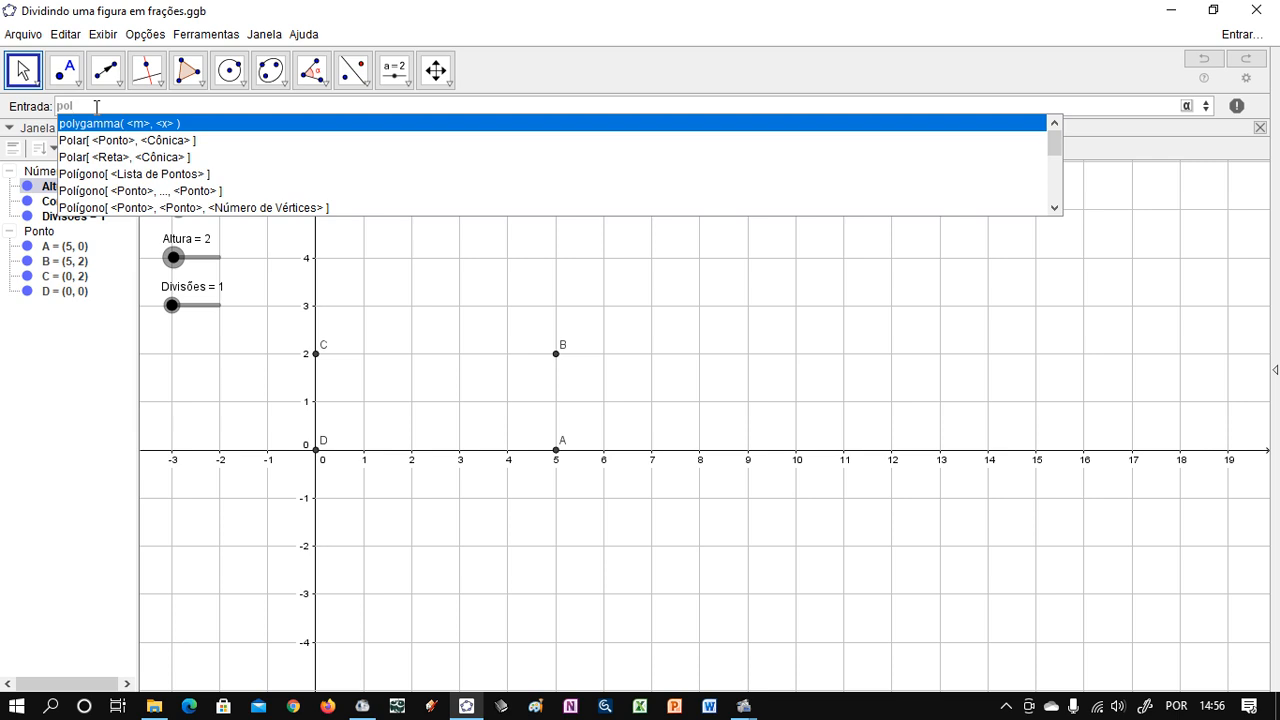
{"action": "left_click", "coordinate": [83, 177]}
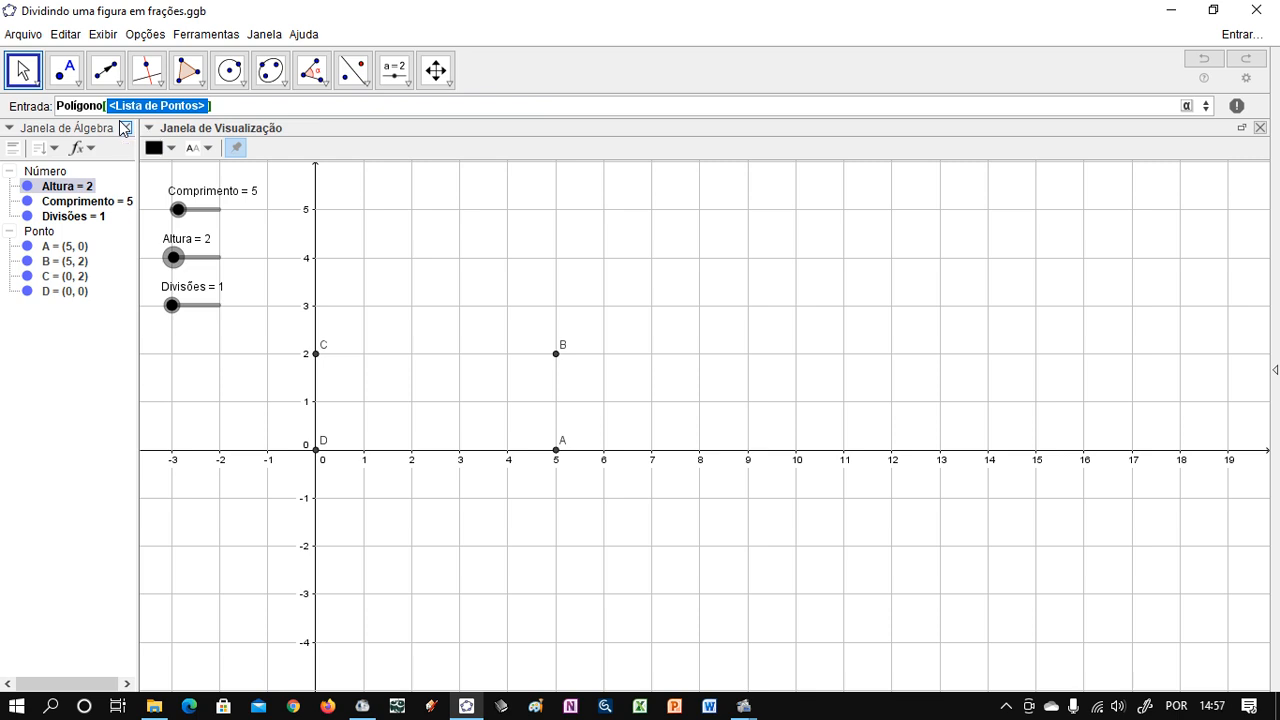
{"action": "type", "text": "A,"}
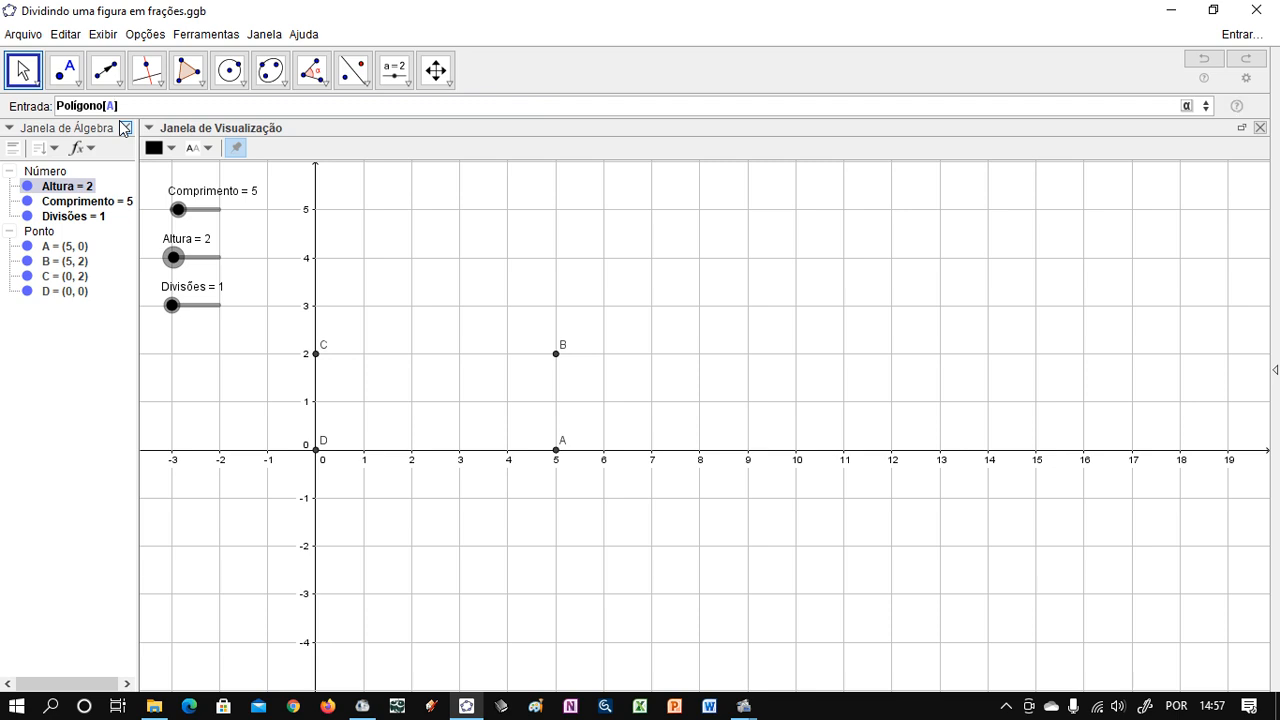
{"action": "type", "text": "B,C,D"}
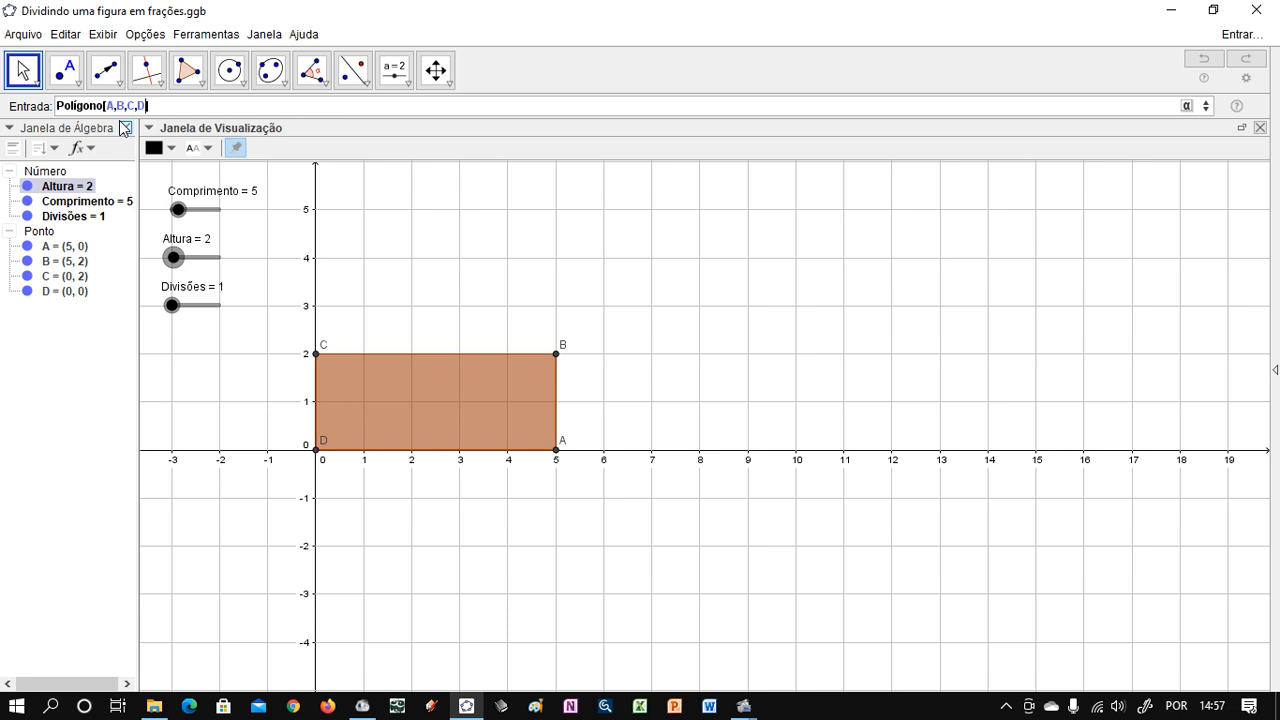
{"action": "key", "text": "Return"}
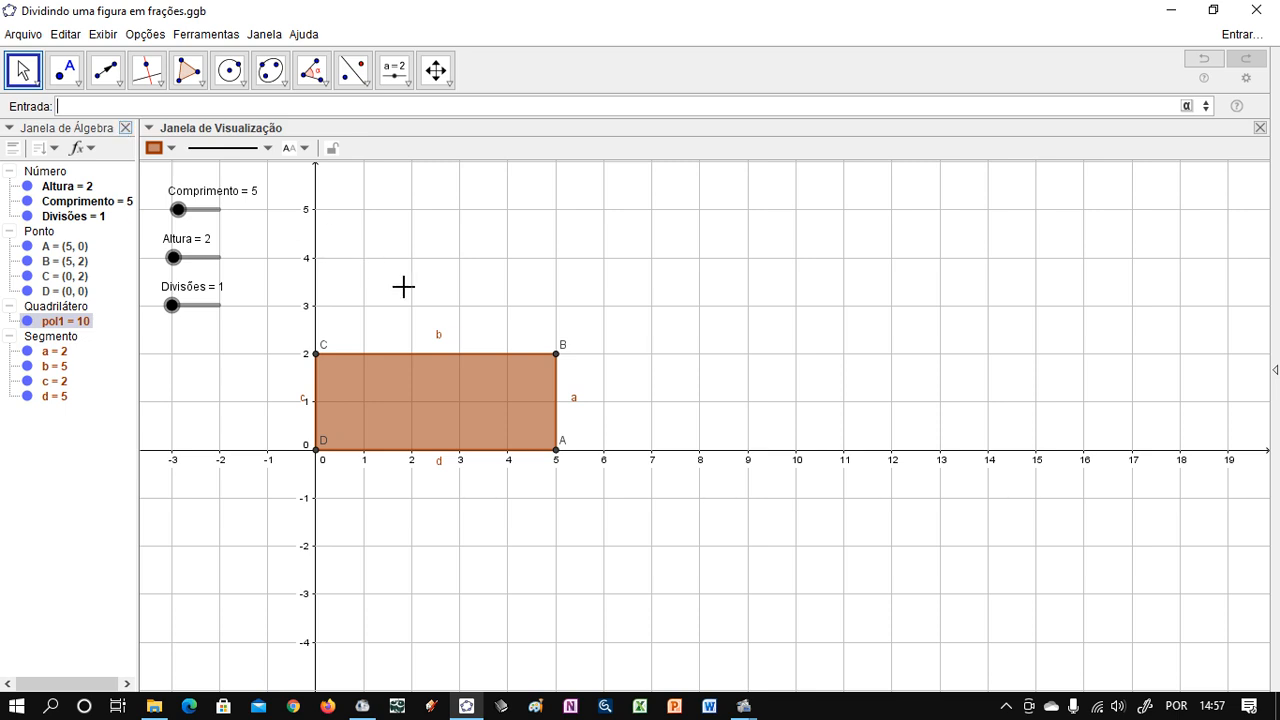
{"action": "left_click", "coordinate": [406, 292]}
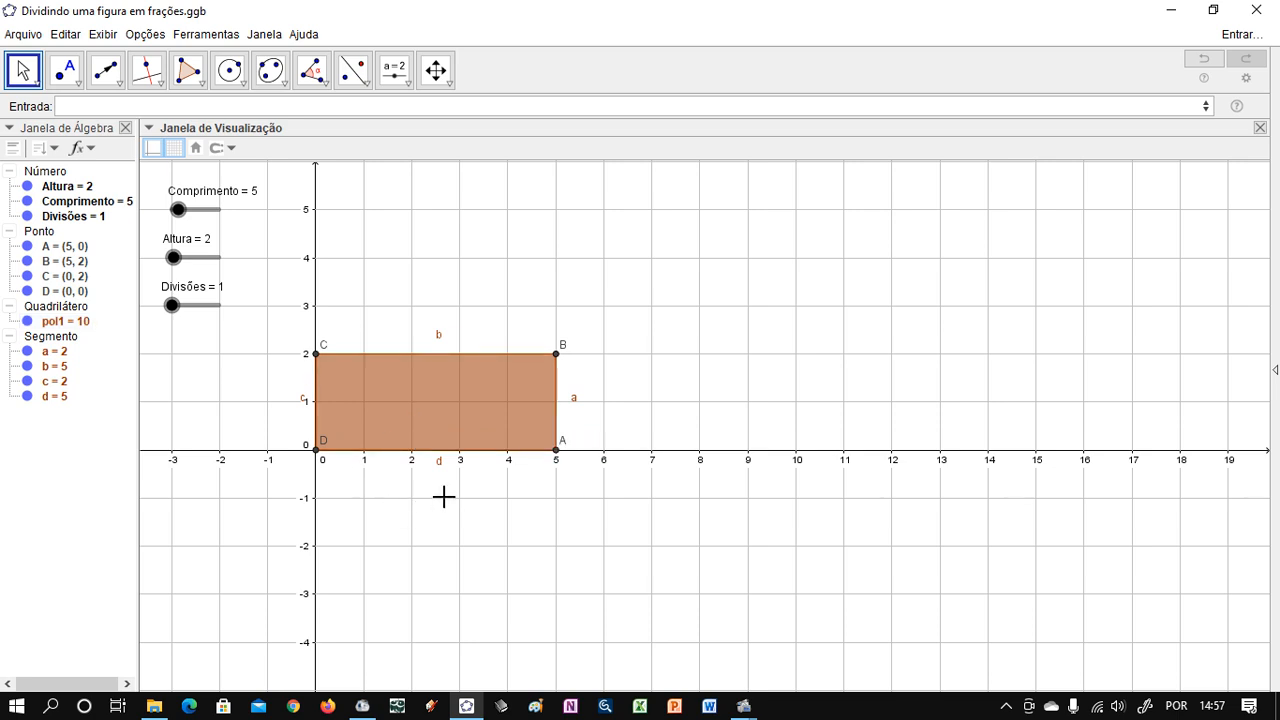
- Set the Divisões slider to 17 and hide the coordinate axes
{"action": "left_click_drag", "start_coordinate": [172, 305], "coordinate": [198, 307]}
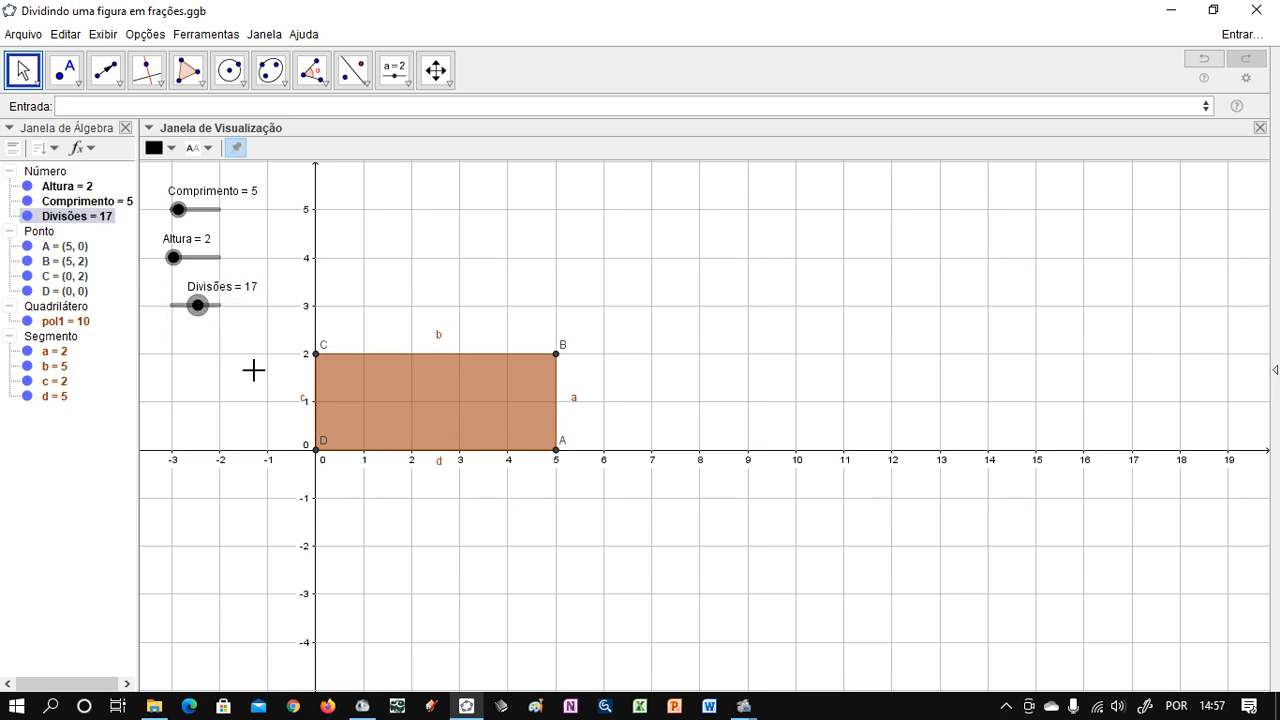
{"action": "left_click", "coordinate": [434, 451]}
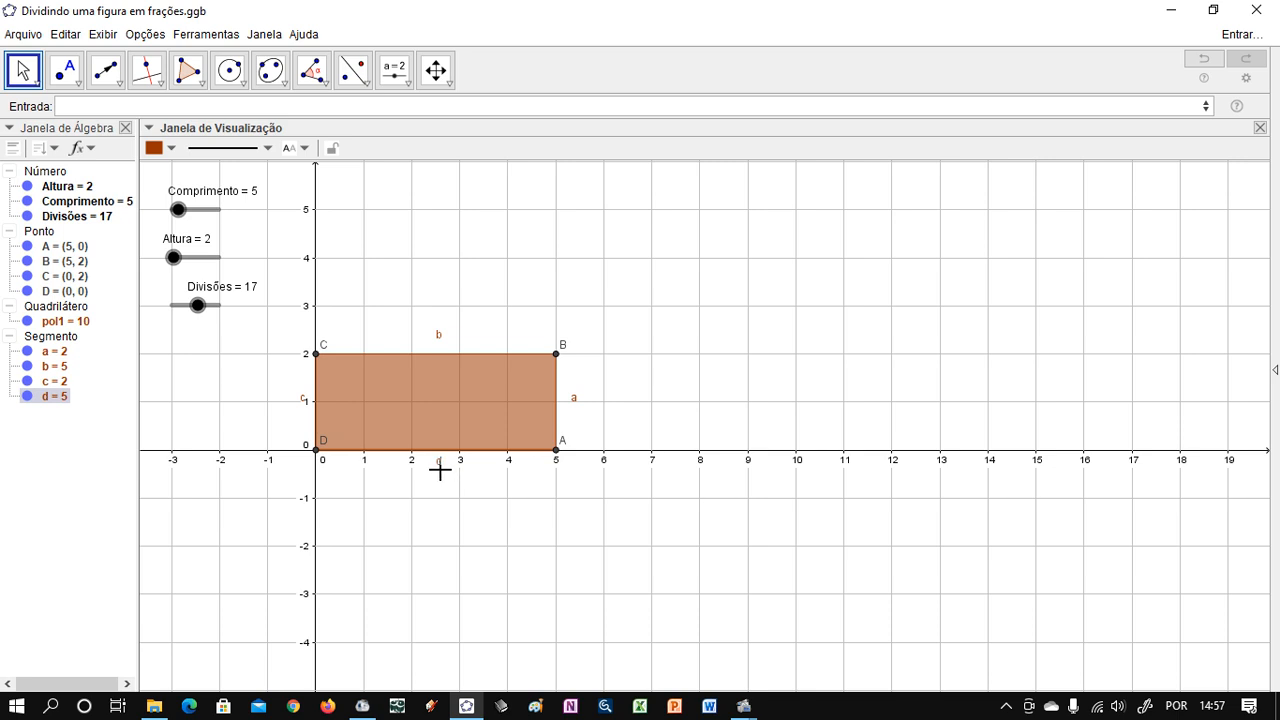
{"action": "left_click", "coordinate": [436, 262]}
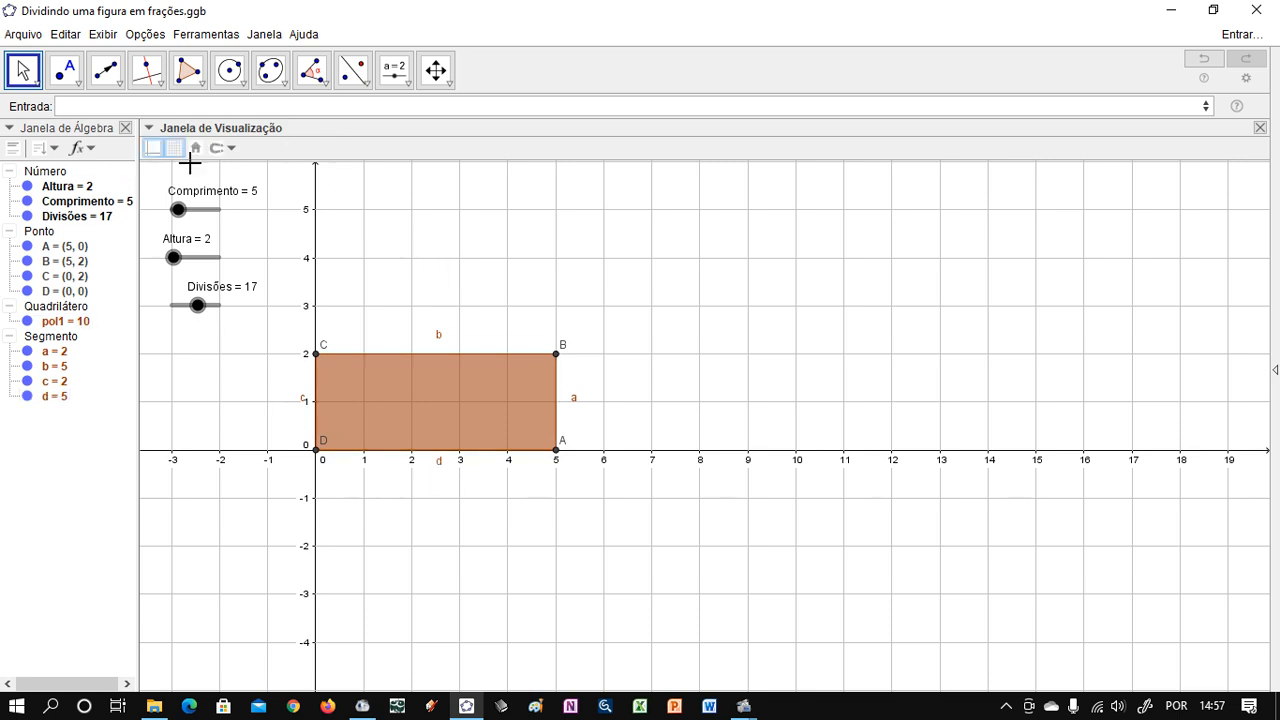
{"action": "left_click", "coordinate": [153, 148]}
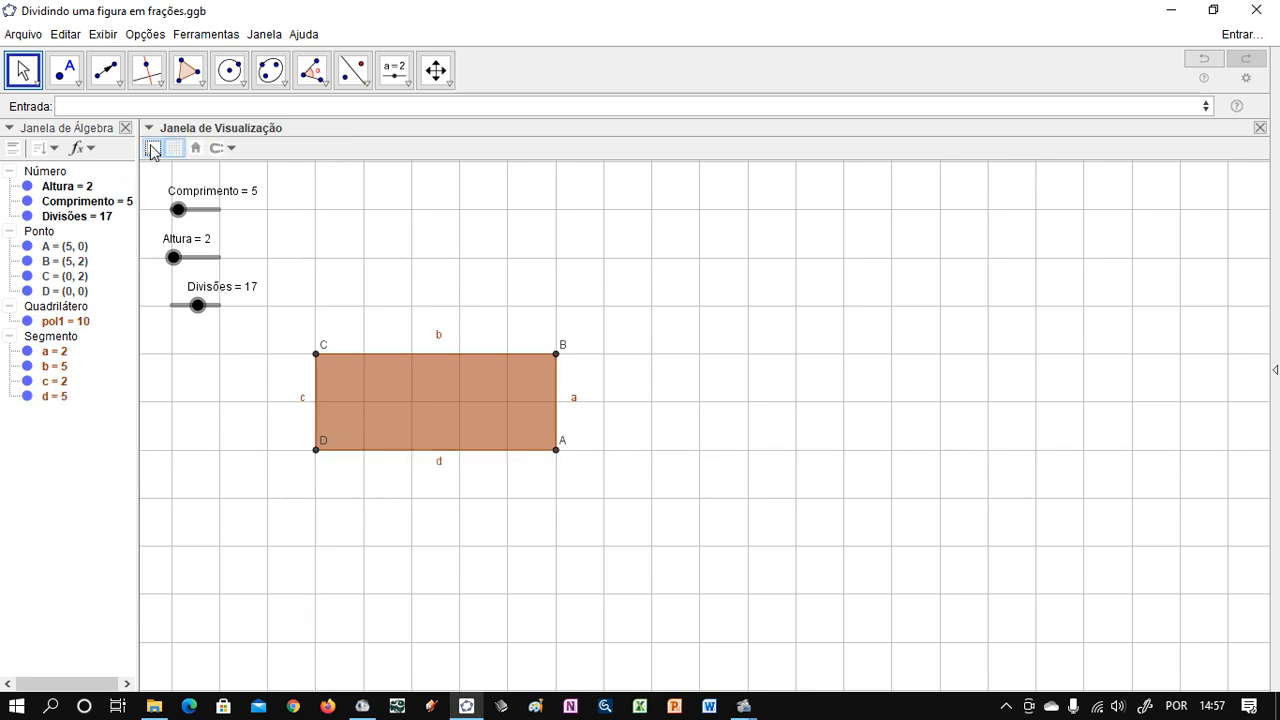
- Colour all four side segments of the rectangle black and increase their line thickness
{"action": "left_click", "coordinate": [438, 460]}
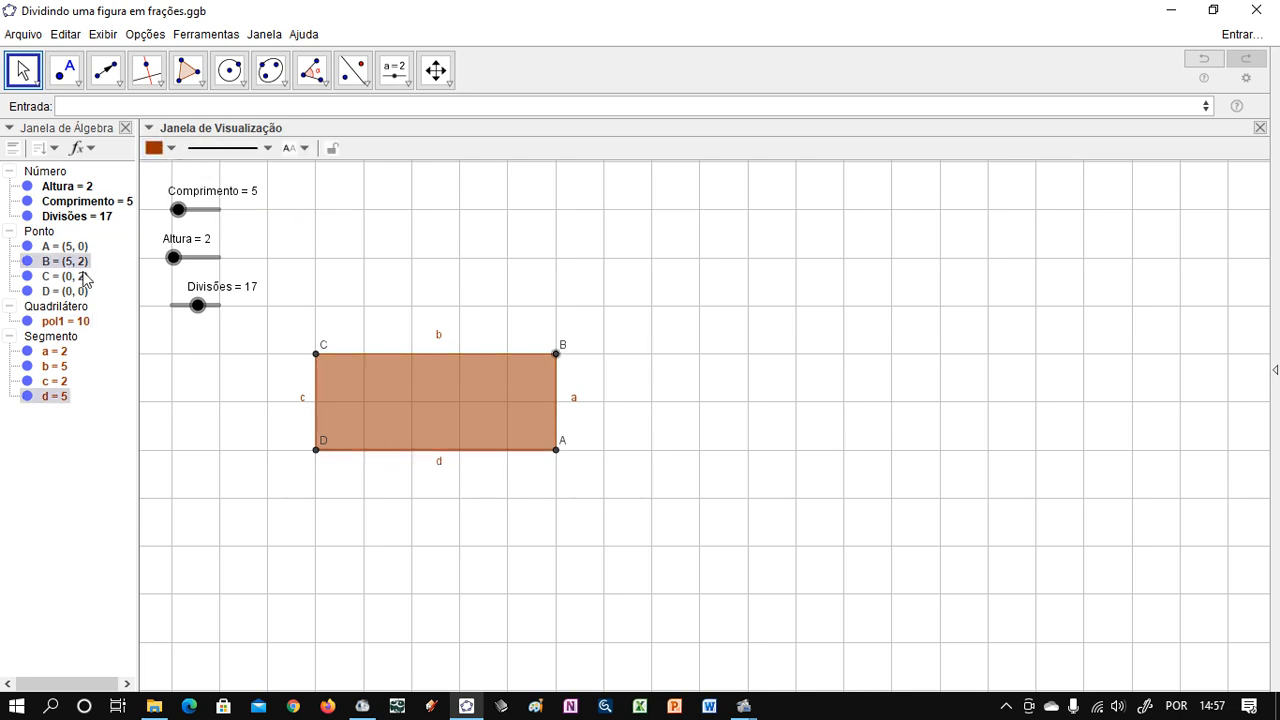
{"action": "left_click", "coordinate": [72, 338]}
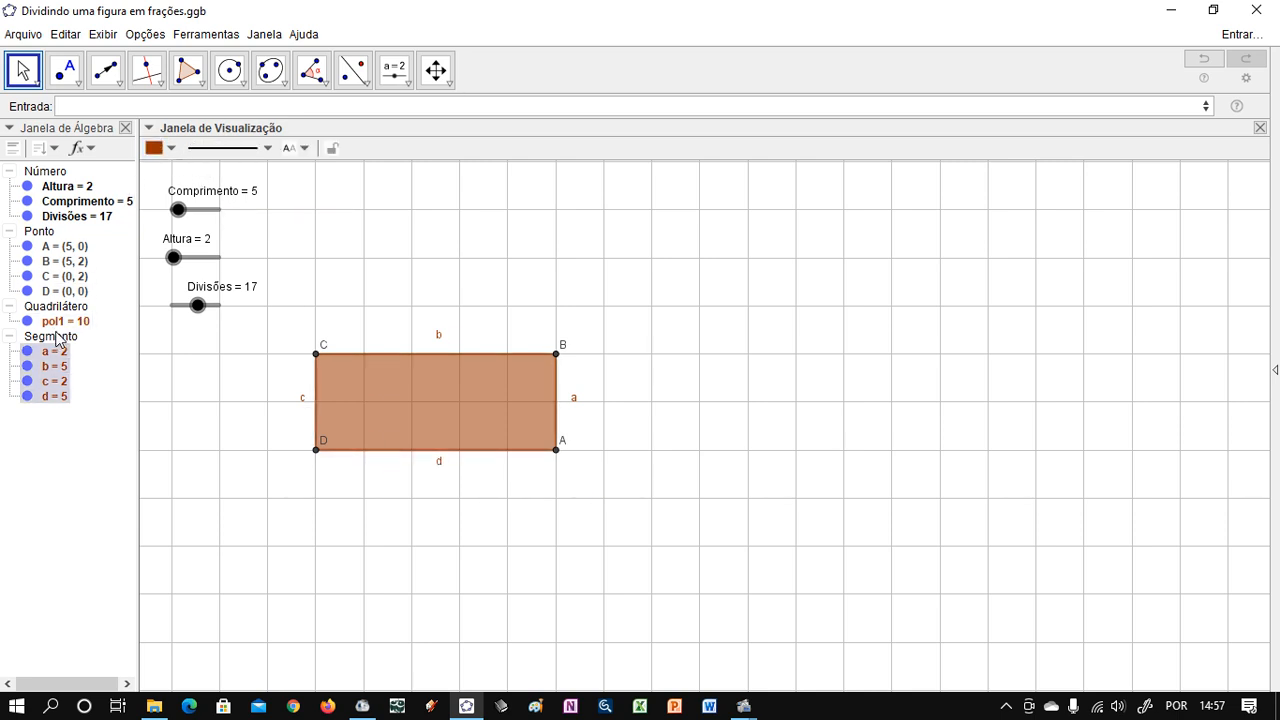
{"action": "left_click", "coordinate": [166, 148]}
{"action": "left_click", "coordinate": [313, 201]}
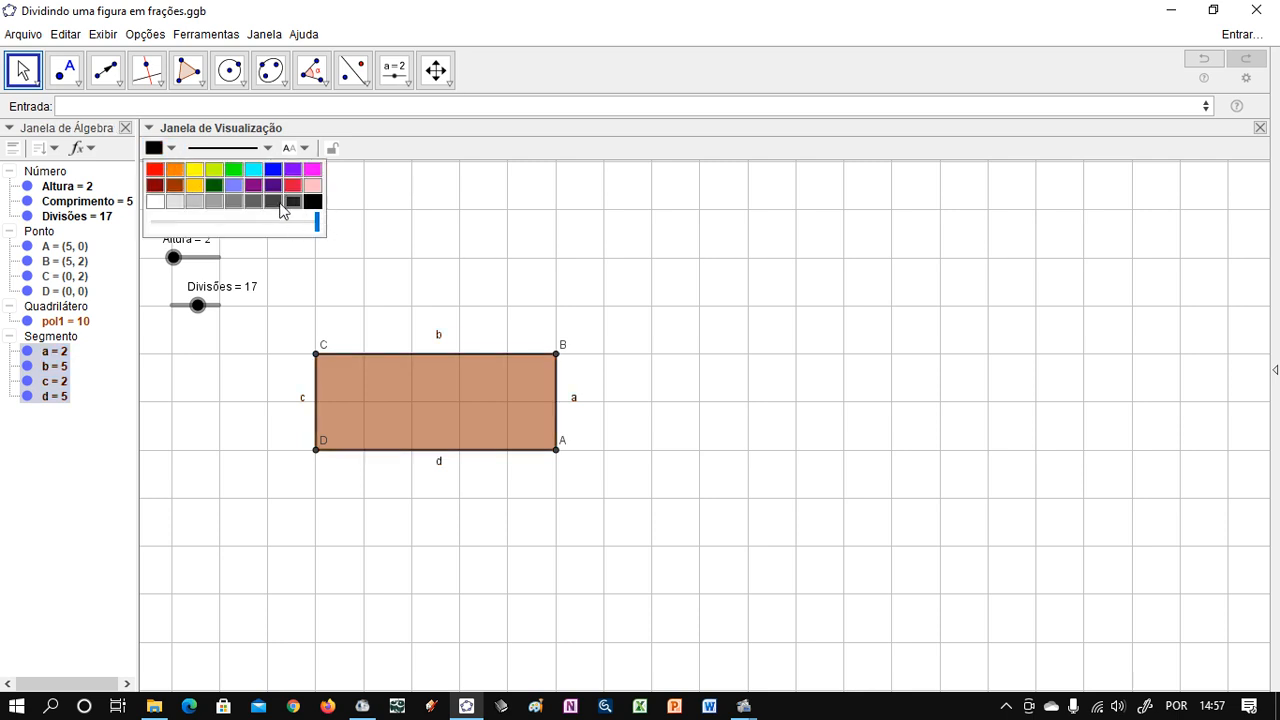
{"action": "left_click", "coordinate": [240, 148]}
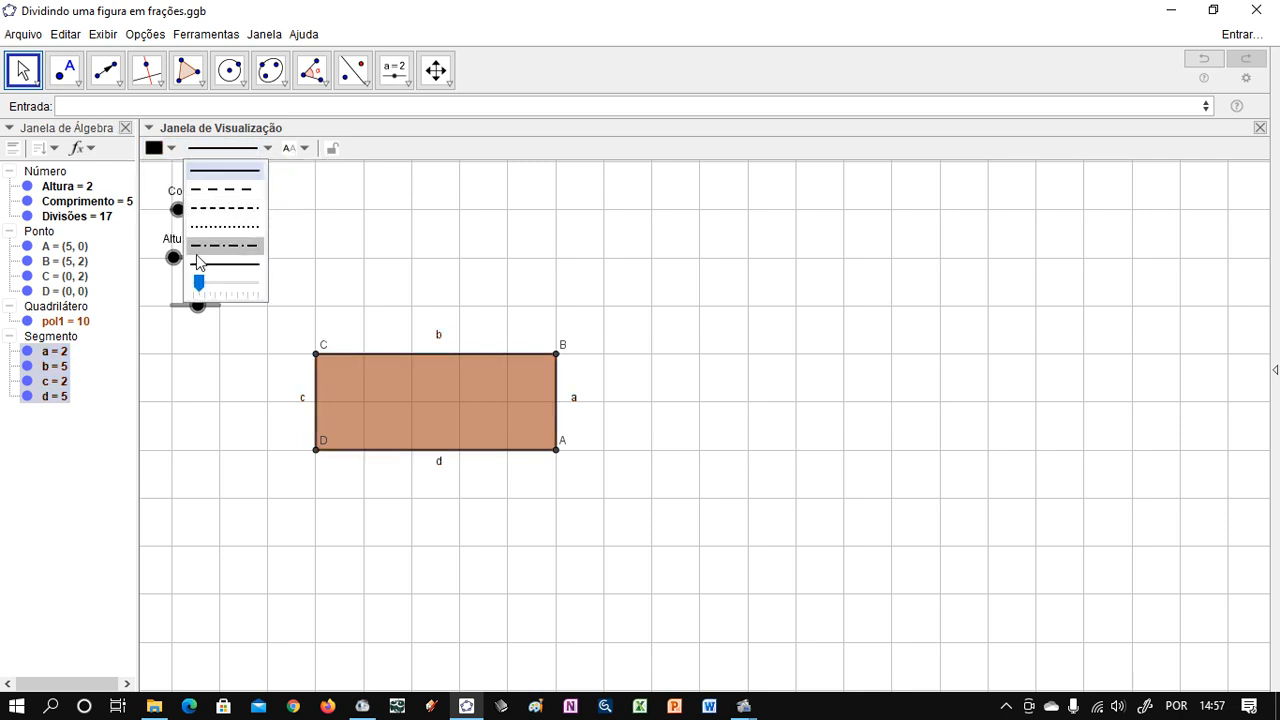
{"action": "left_click_drag", "start_coordinate": [193, 282], "coordinate": [211, 300]}
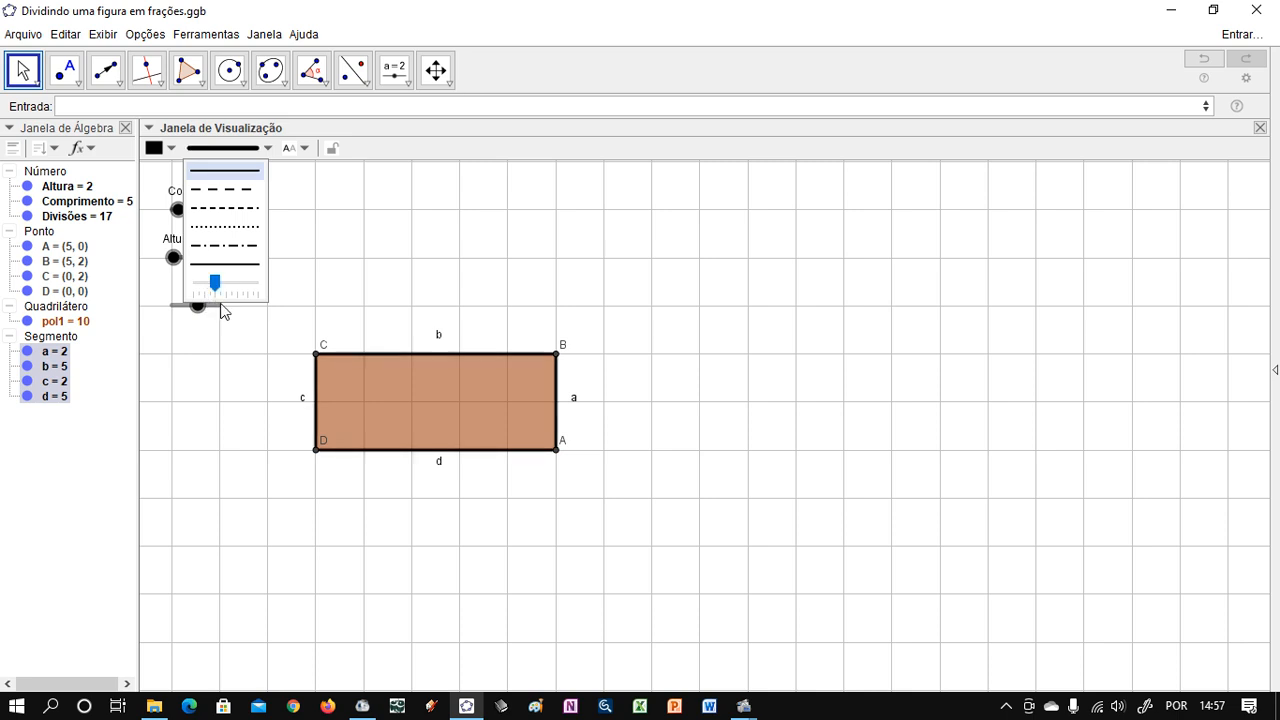
- Set the Divisões slider to 18 and define a number with the expression Partes=d/Divisões
{"action": "left_click", "coordinate": [500, 335]}
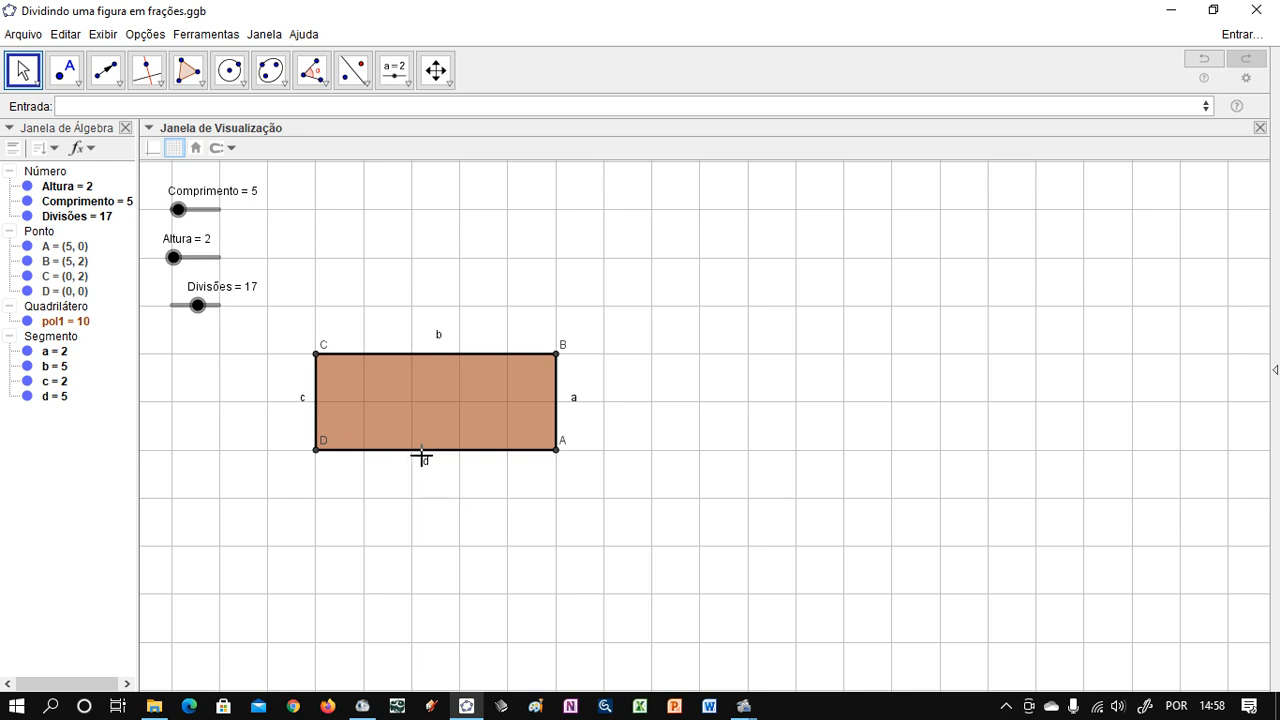
{"action": "mouse_move", "coordinate": [198, 297]}
{"action": "left_mouse_down"}
{"action": "mouse_move", "coordinate": [166, 312]}
{"action": "mouse_move", "coordinate": [209, 318]}
{"action": "mouse_move", "coordinate": [199, 312]}
{"action": "left_mouse_up"}
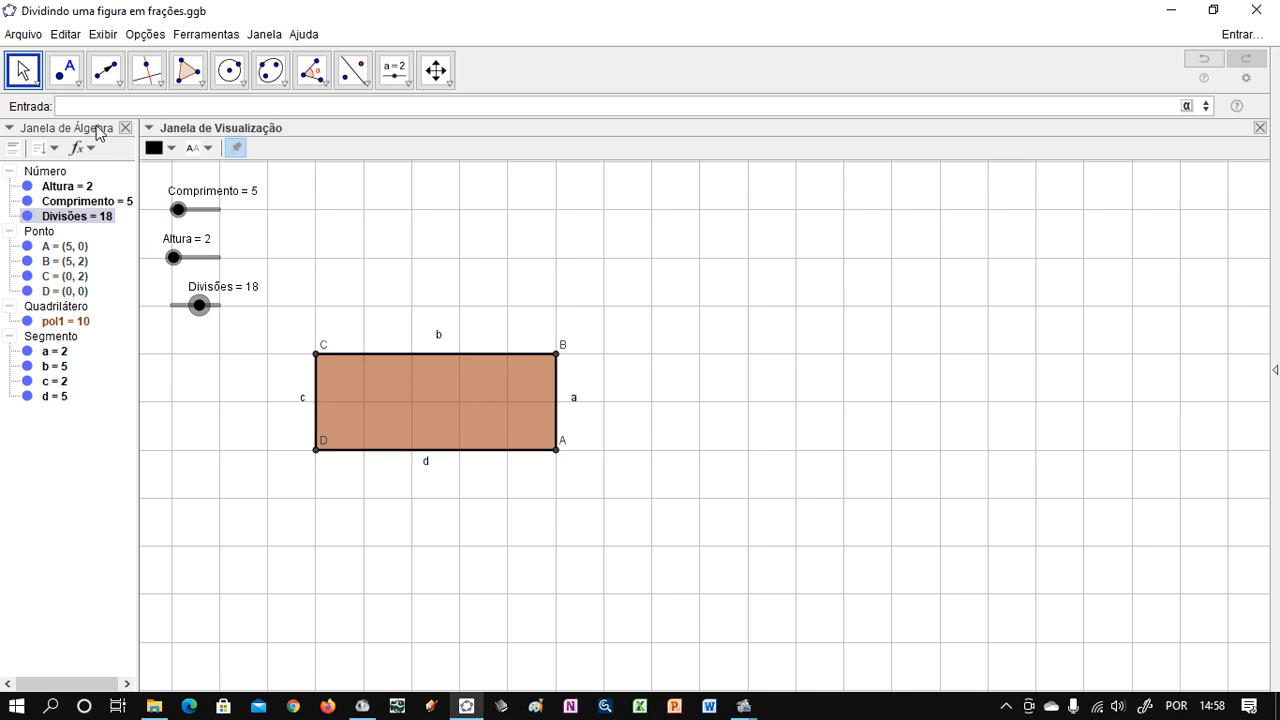
{"action": "type", "text": "A"}
{"action": "type", "text": "Partes=d"}
{"action": "type", "text": "/"}
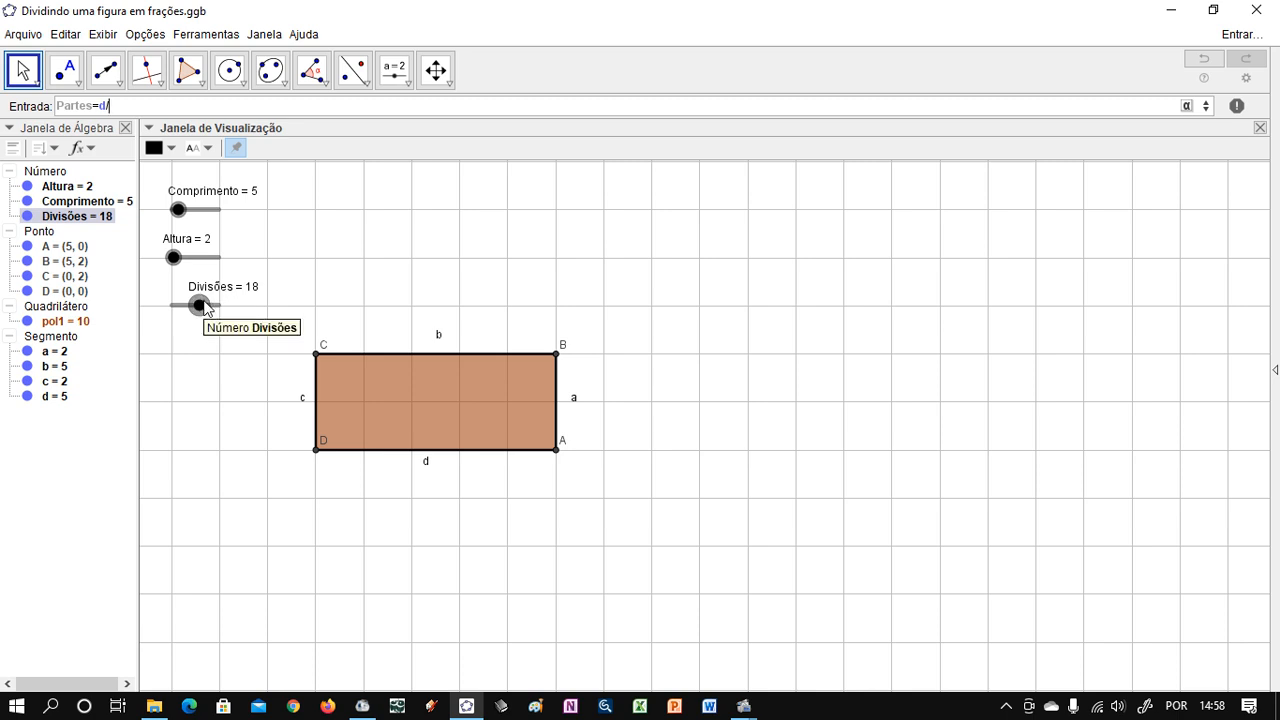
{"action": "type", "text": "Divi"}
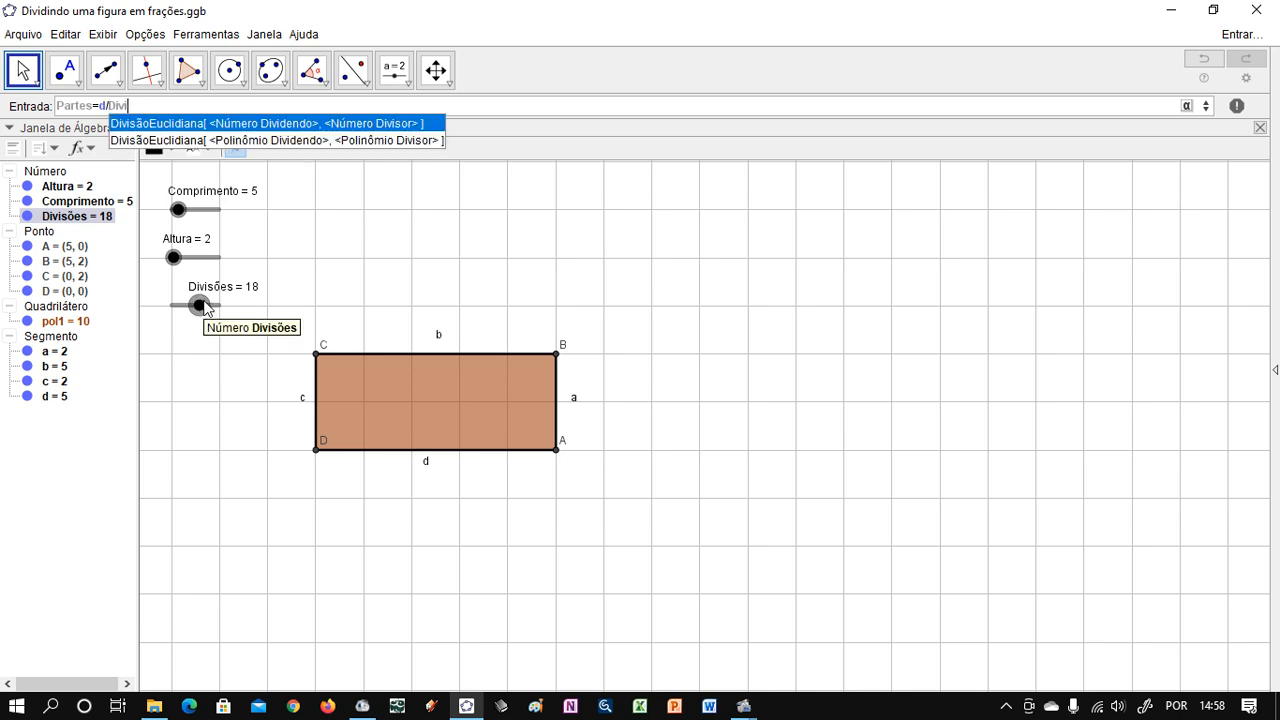
{"action": "type", "text": "sões"}
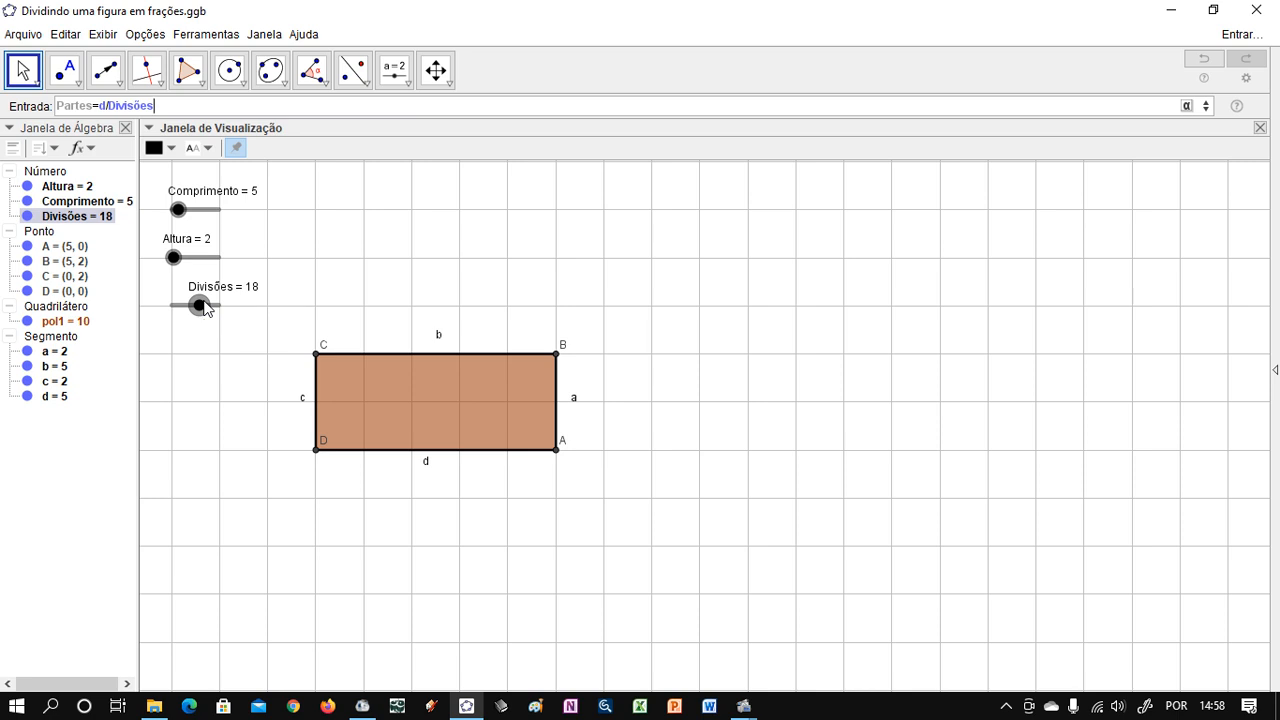
{"action": "key", "text": "Return"}
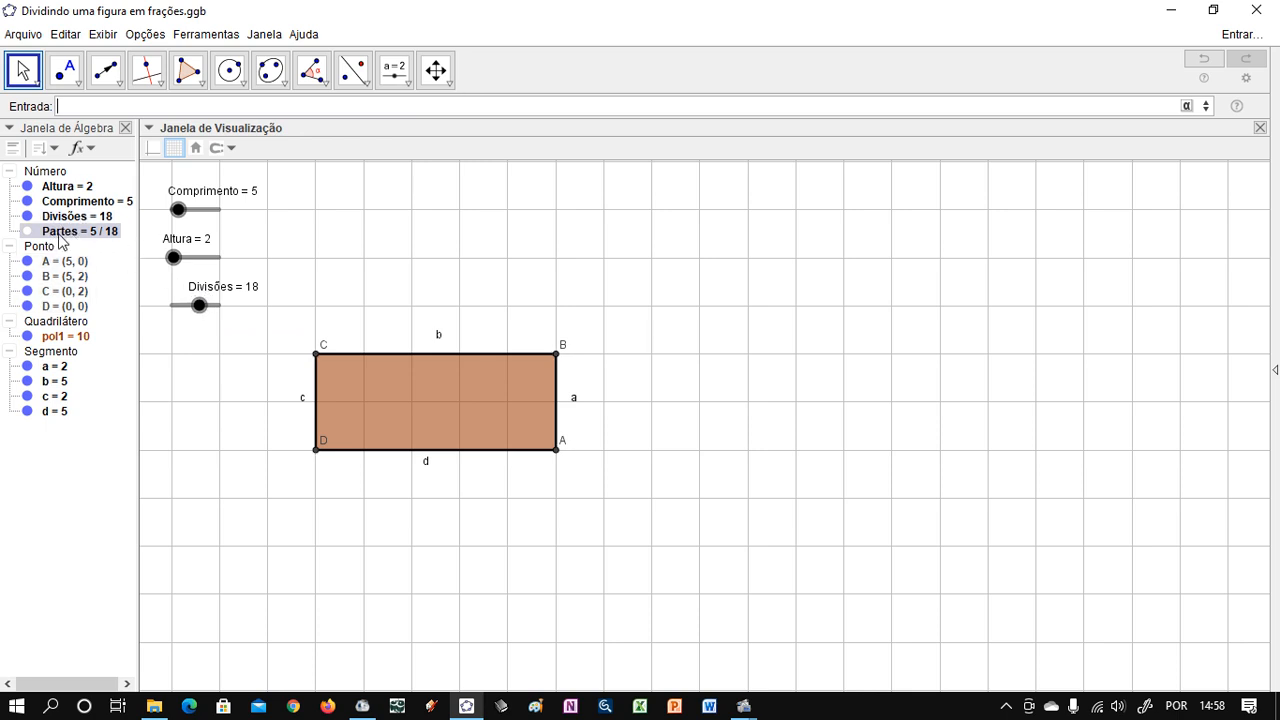
- Try Divisões at 21, set it to 1, and place two free points at (-3, 2) and (-2, 2) beside the rectangle
{"action": "mouse_move", "coordinate": [199, 305]}
{"action": "left_mouse_down"}
{"action": "mouse_move", "coordinate": [214, 308]}
{"action": "mouse_move", "coordinate": [158, 310]}
{"action": "mouse_move", "coordinate": [205, 306]}
{"action": "left_mouse_up"}
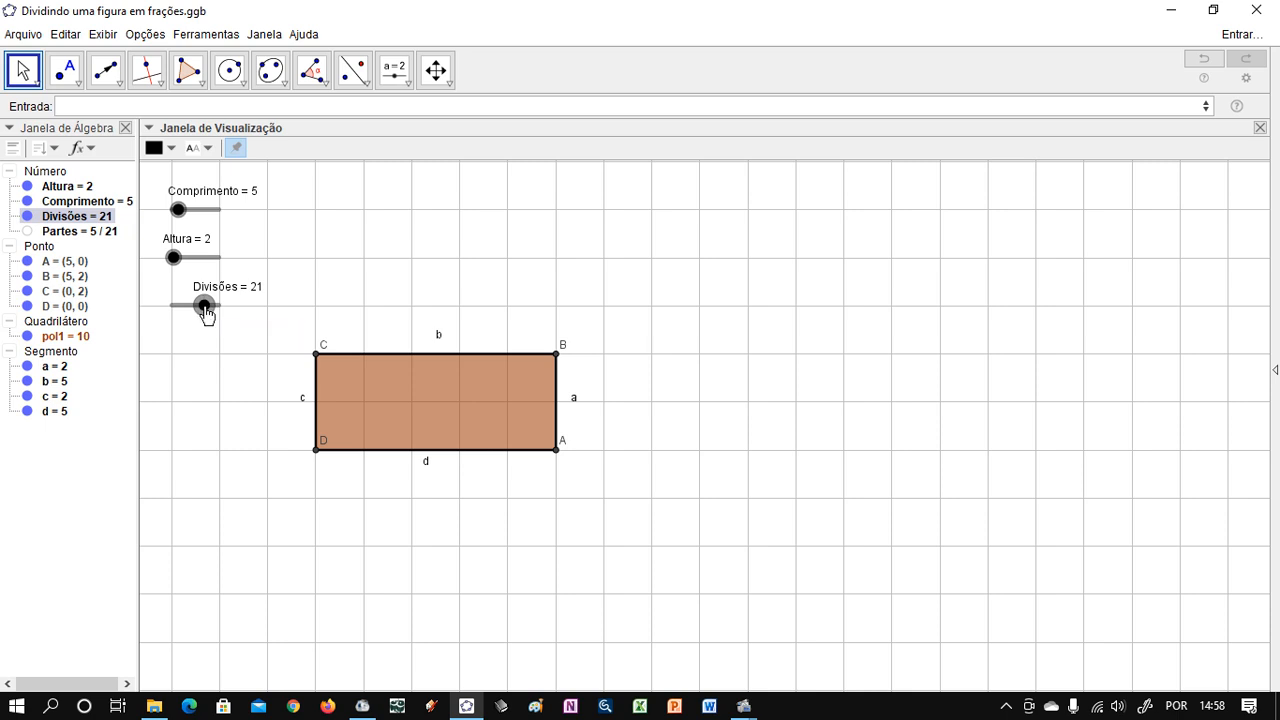
{"action": "left_click_drag", "start_coordinate": [203, 307], "coordinate": [171, 311]}
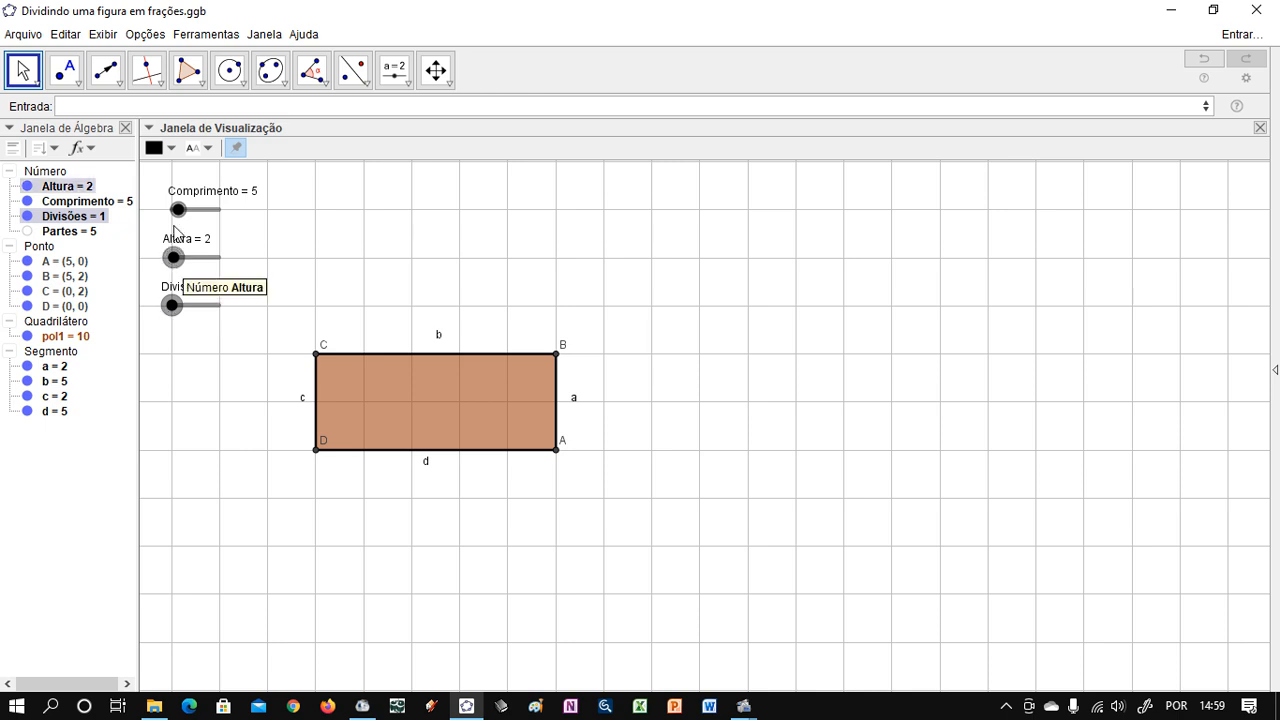
{"action": "left_click", "coordinate": [65, 69]}
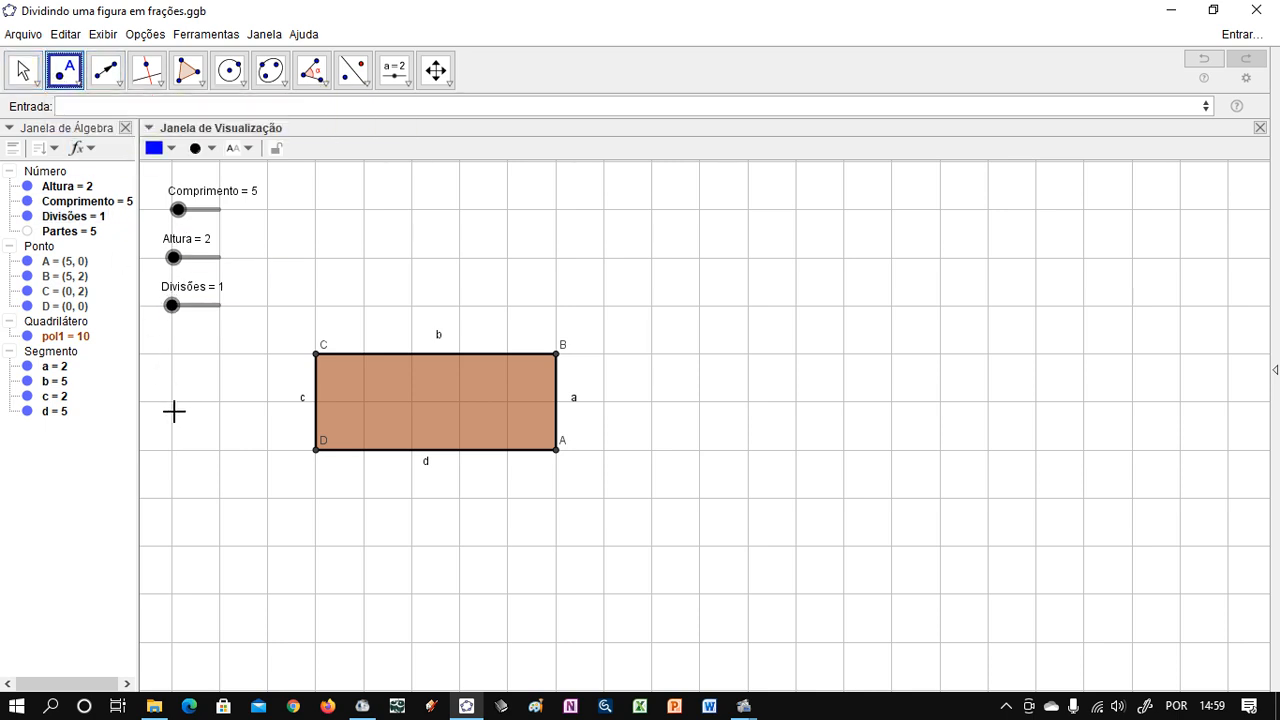
{"action": "left_click", "coordinate": [172, 353]}
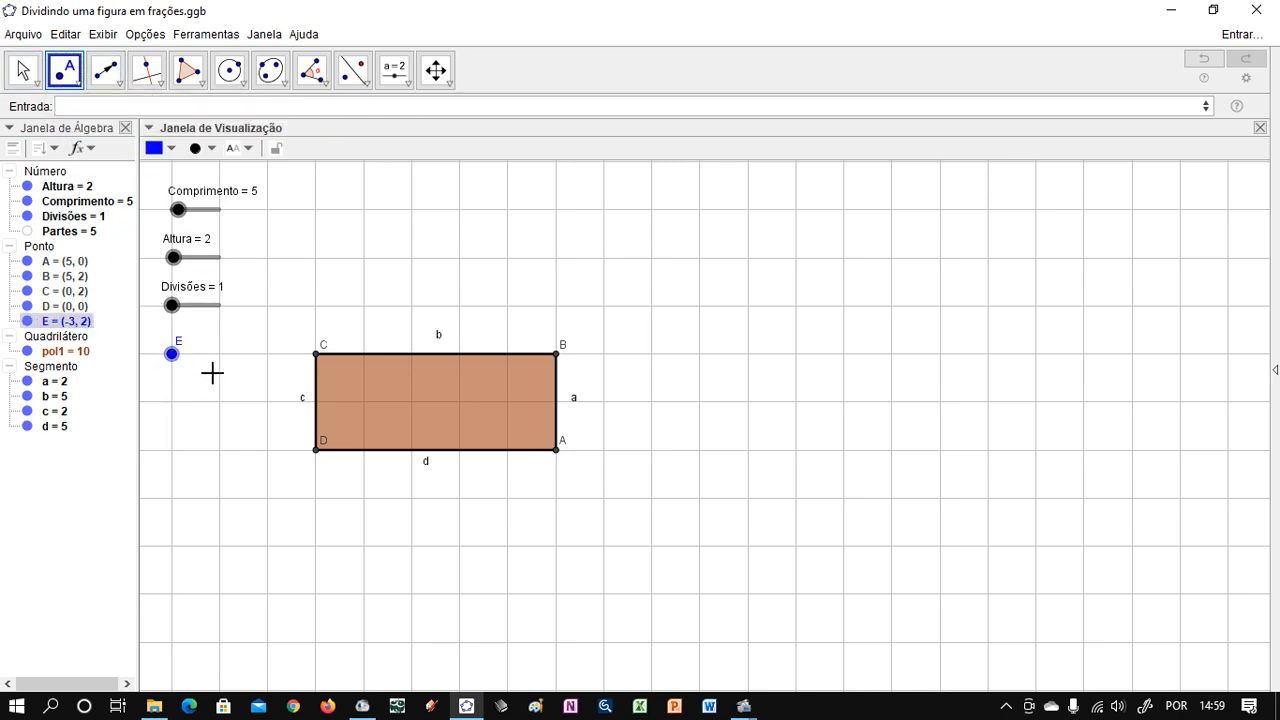
{"action": "left_click", "coordinate": [220, 353]}
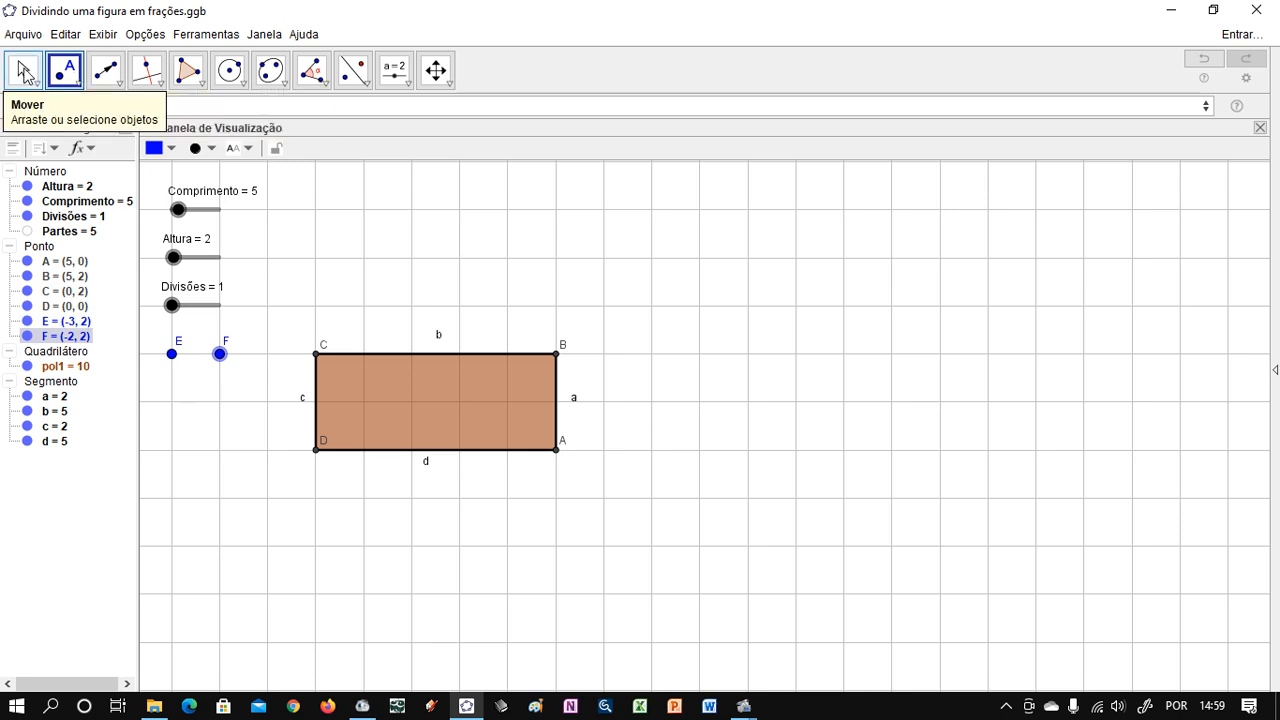
{"action": "left_click", "coordinate": [24, 74]}
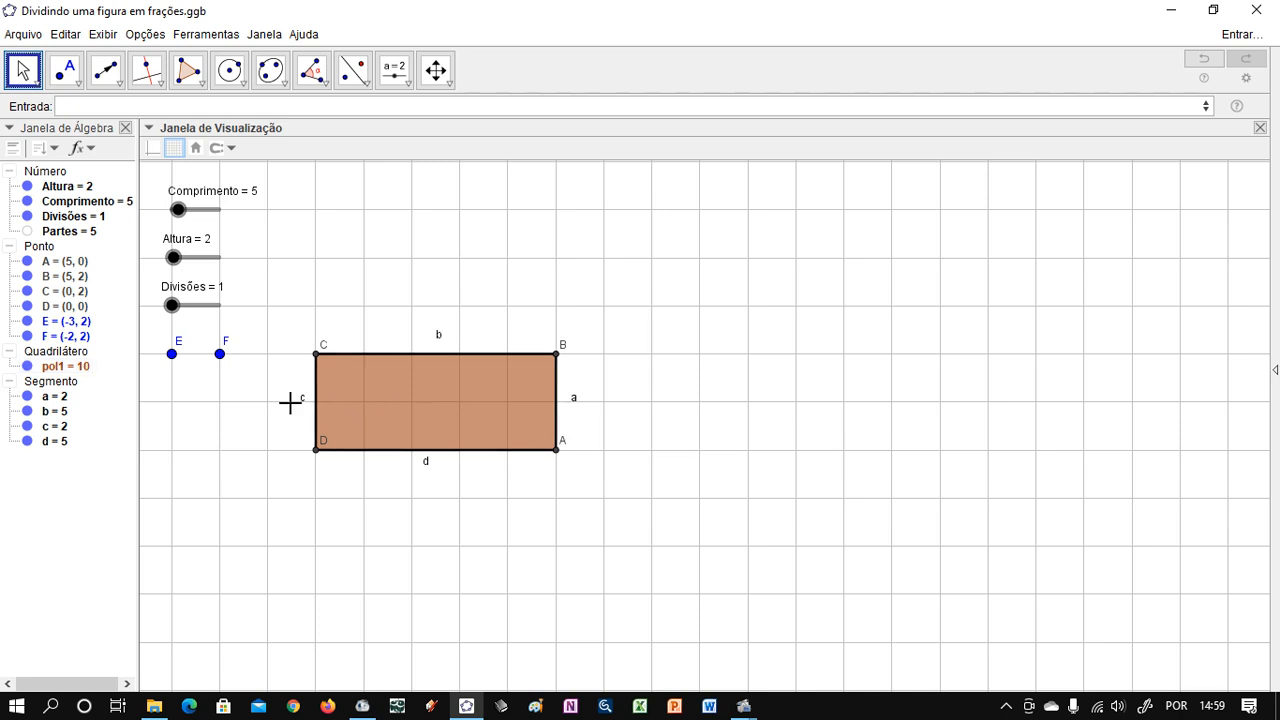
- Redefine point F as (x(E)+Partes, 2) so its distance from point E equals Partes
{"action": "left_click", "coordinate": [220, 355]}
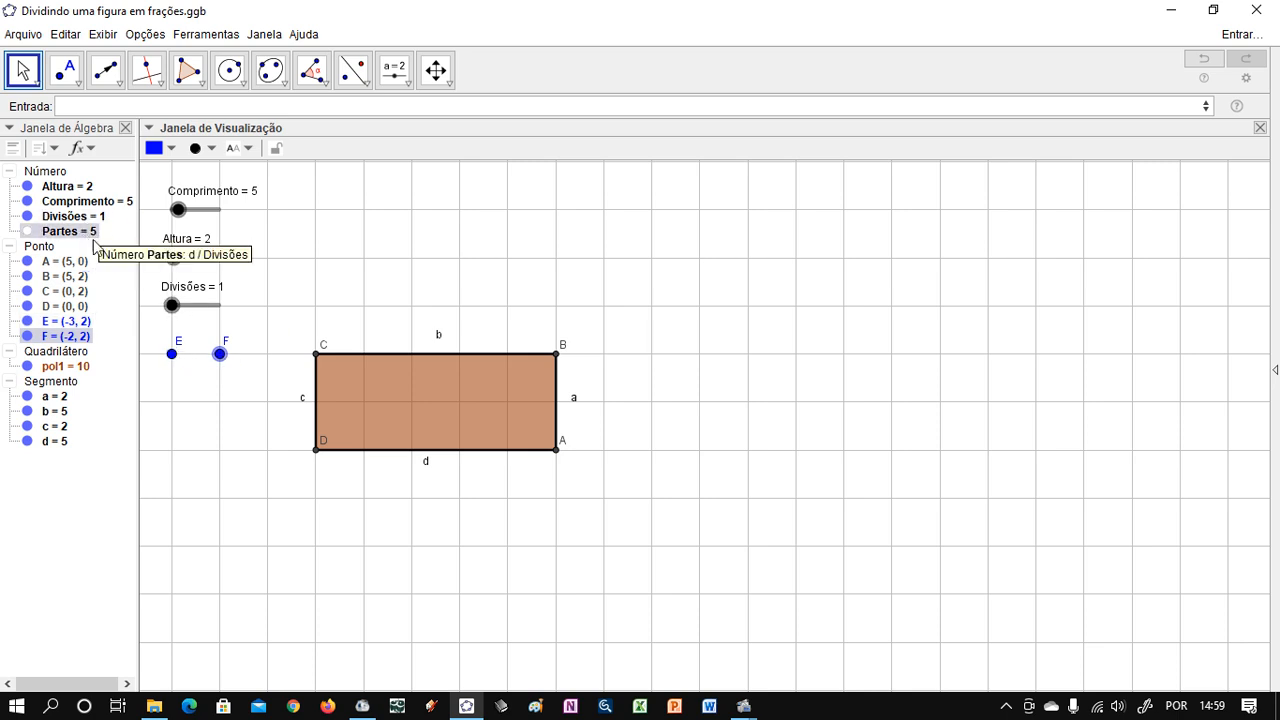
{"action": "double_click", "coordinate": [220, 355]}
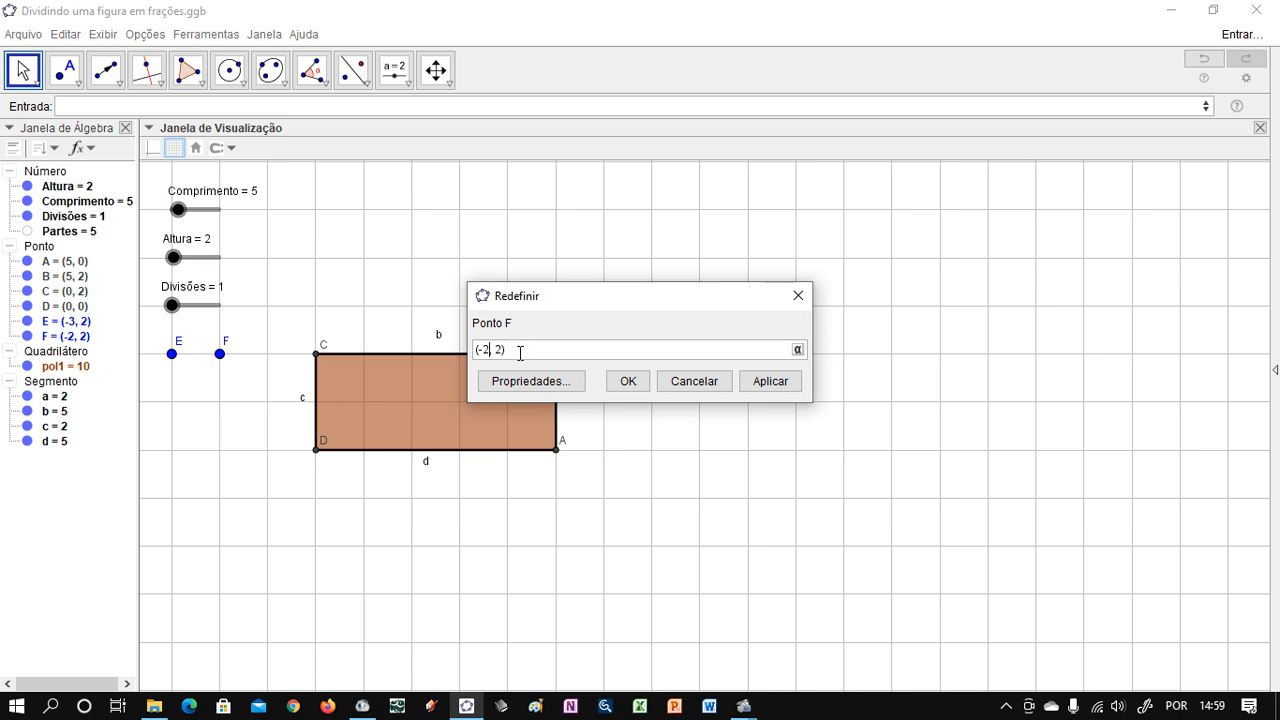
{"action": "key", "text": "BackSpace"}
{"action": "type", "text": "0"}
{"action": "type", "text": "artes"}
{"action": "left_click", "coordinate": [752, 381]}
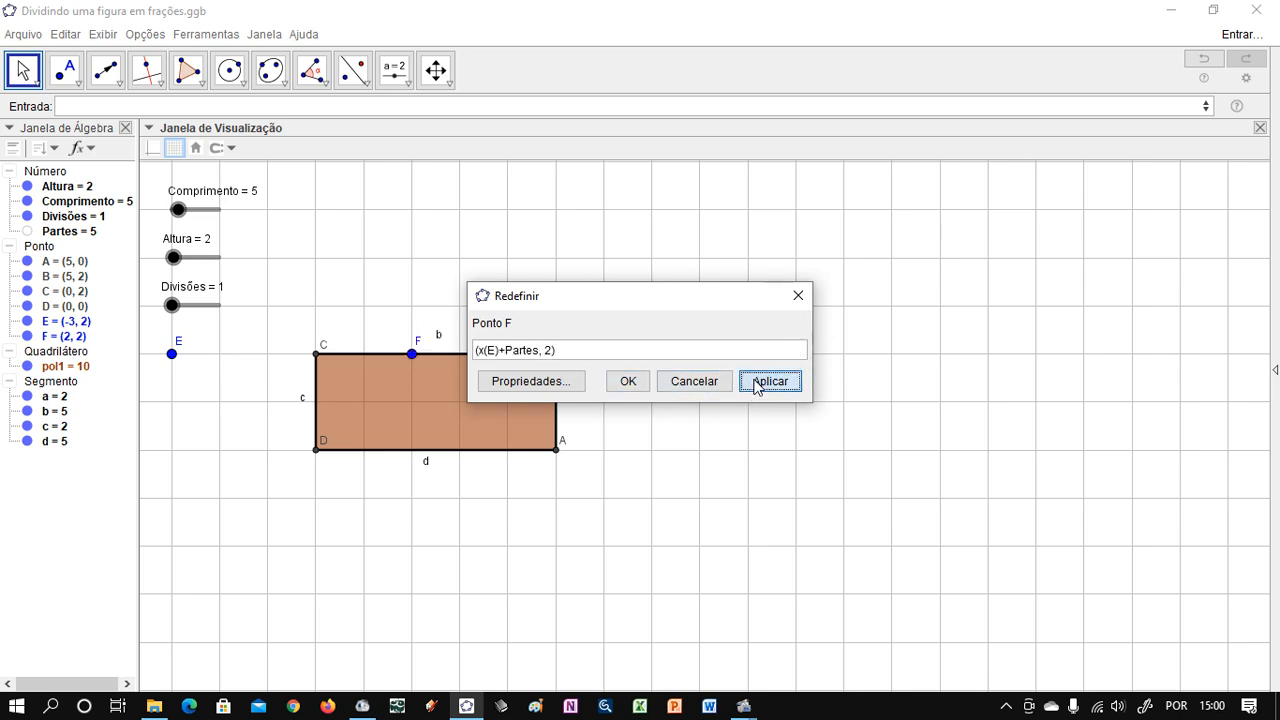
{"action": "left_click", "coordinate": [628, 381]}
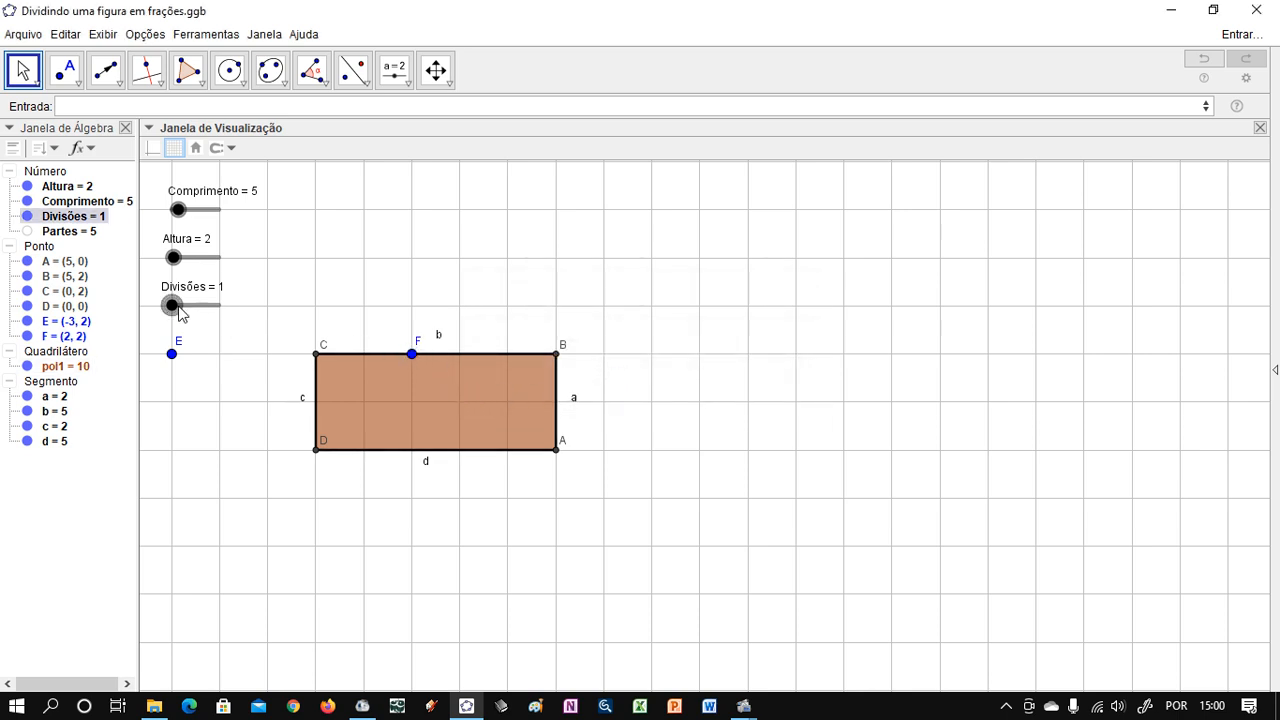
- With Divisões set to 9, create a vector from point E to point F, and lower the Divisões slider to 5
{"action": "mouse_move", "coordinate": [174, 306]}
{"action": "left_mouse_down"}
{"action": "mouse_move", "coordinate": [265, 311]}
{"action": "mouse_move", "coordinate": [169, 317]}
{"action": "mouse_move", "coordinate": [237, 323]}
{"action": "mouse_move", "coordinate": [187, 319]}
{"action": "left_mouse_up"}
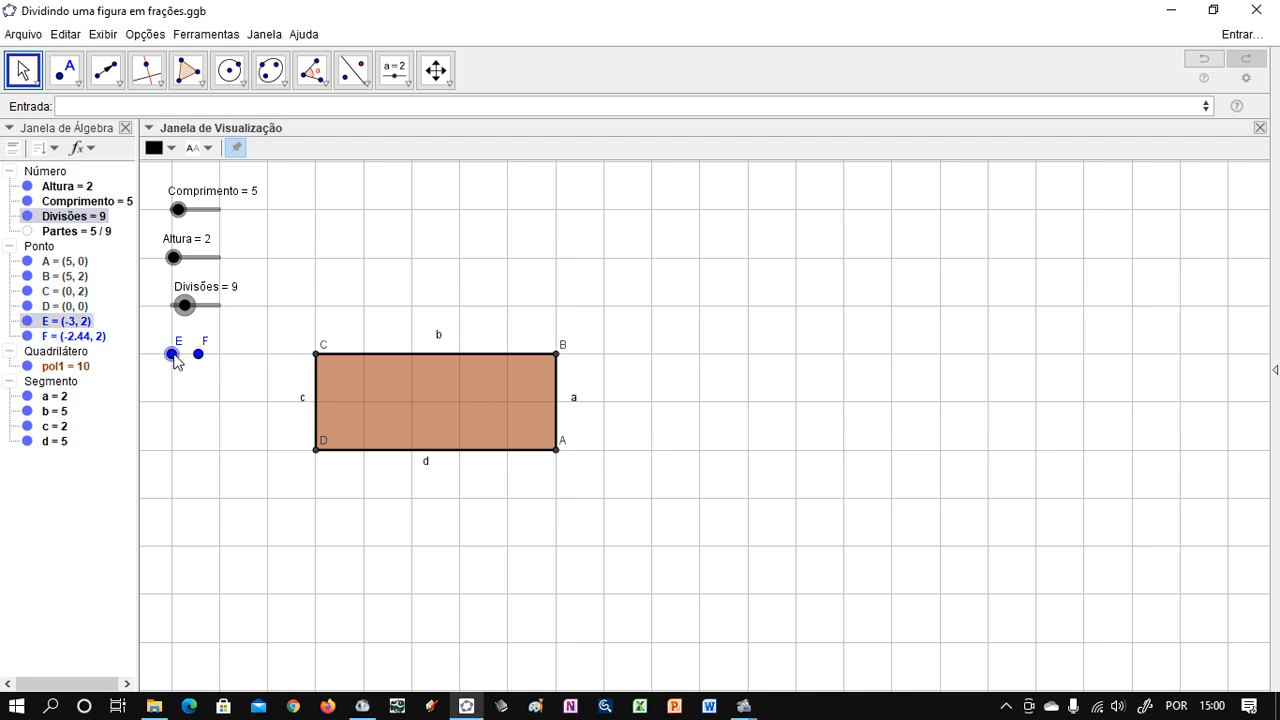
{"action": "left_click", "coordinate": [105, 70]}
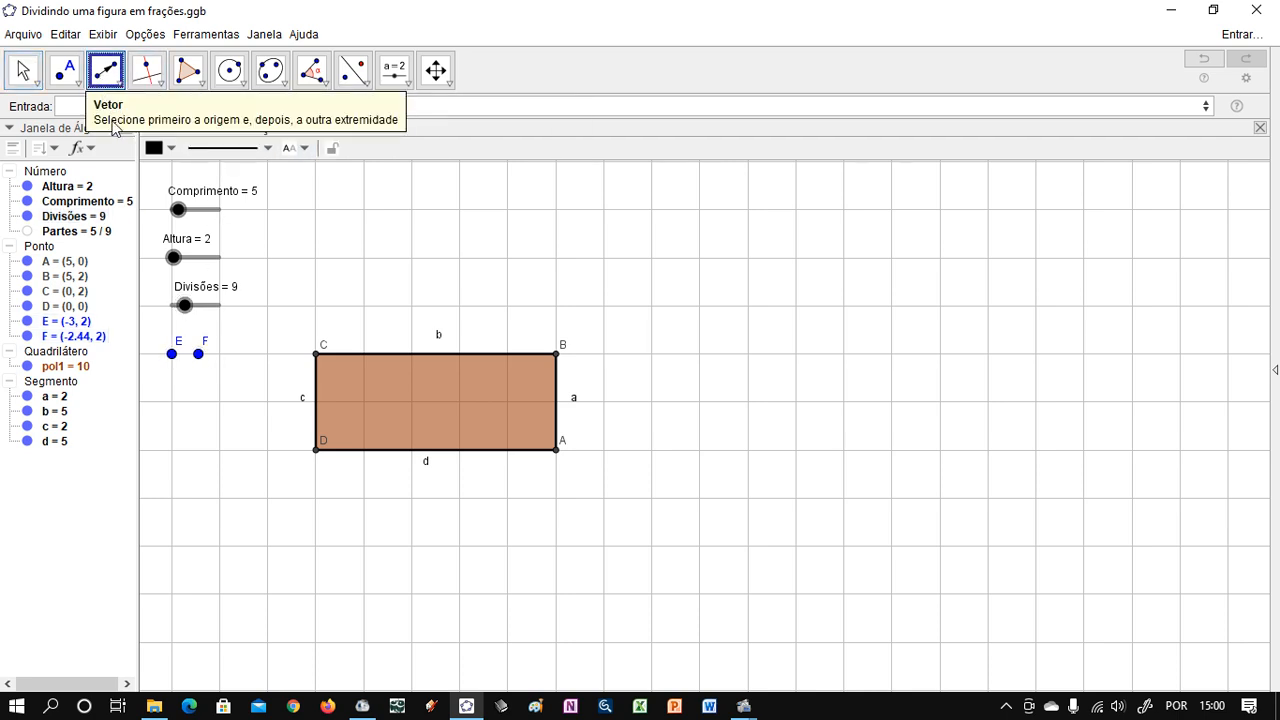
{"action": "left_click", "coordinate": [172, 354]}
{"action": "left_click", "coordinate": [199, 354]}
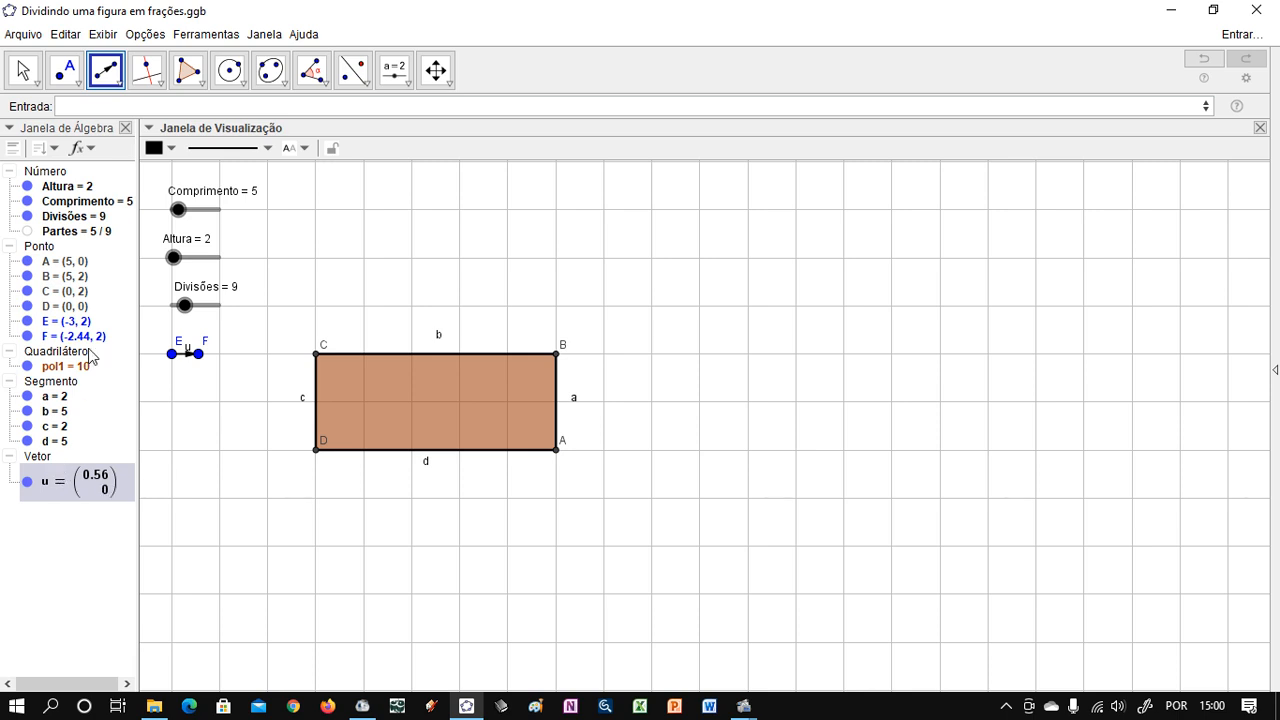
{"action": "left_click", "coordinate": [22, 70]}
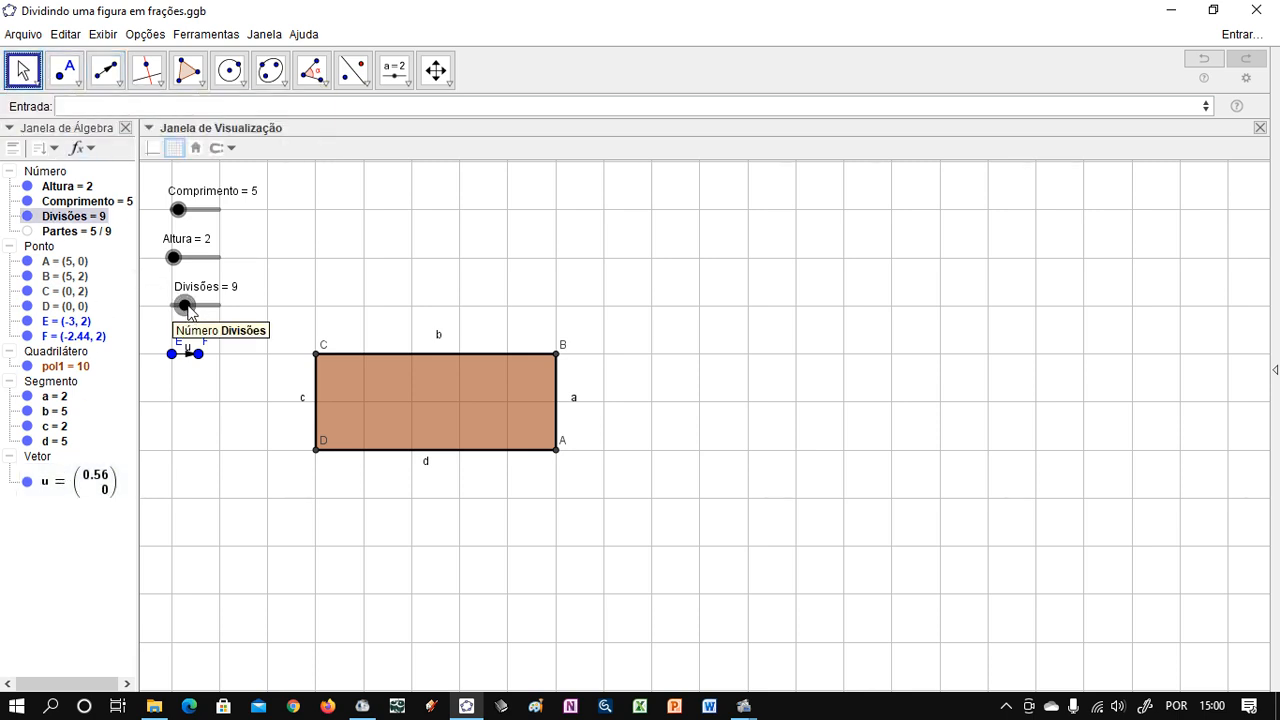
{"action": "mouse_move", "coordinate": [186, 307]}
{"action": "left_mouse_down"}
{"action": "mouse_move", "coordinate": [237, 314]}
{"action": "mouse_move", "coordinate": [179, 311]}
{"action": "left_mouse_up"}
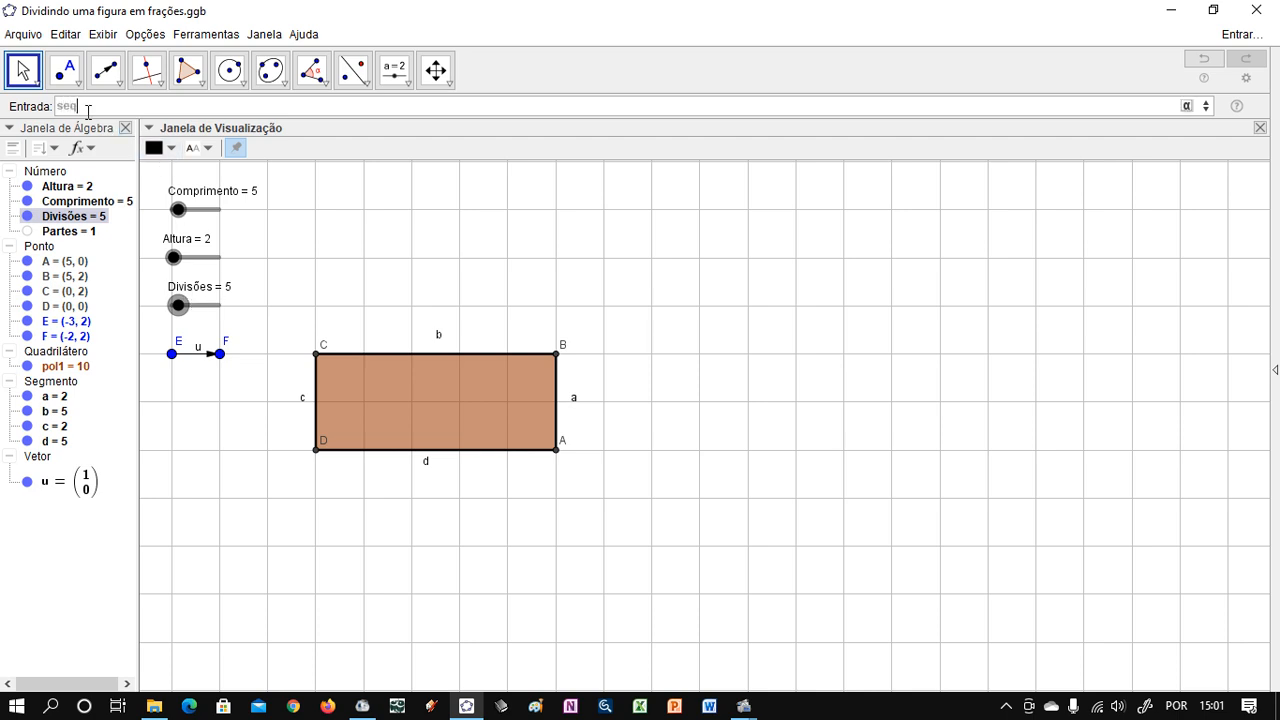
- Begin a four-argument Sequência command with Transladar[c, u*i] as its expression, translating the rectangle's side c by multiples of vector u
{"action": "type", "text": "u"}
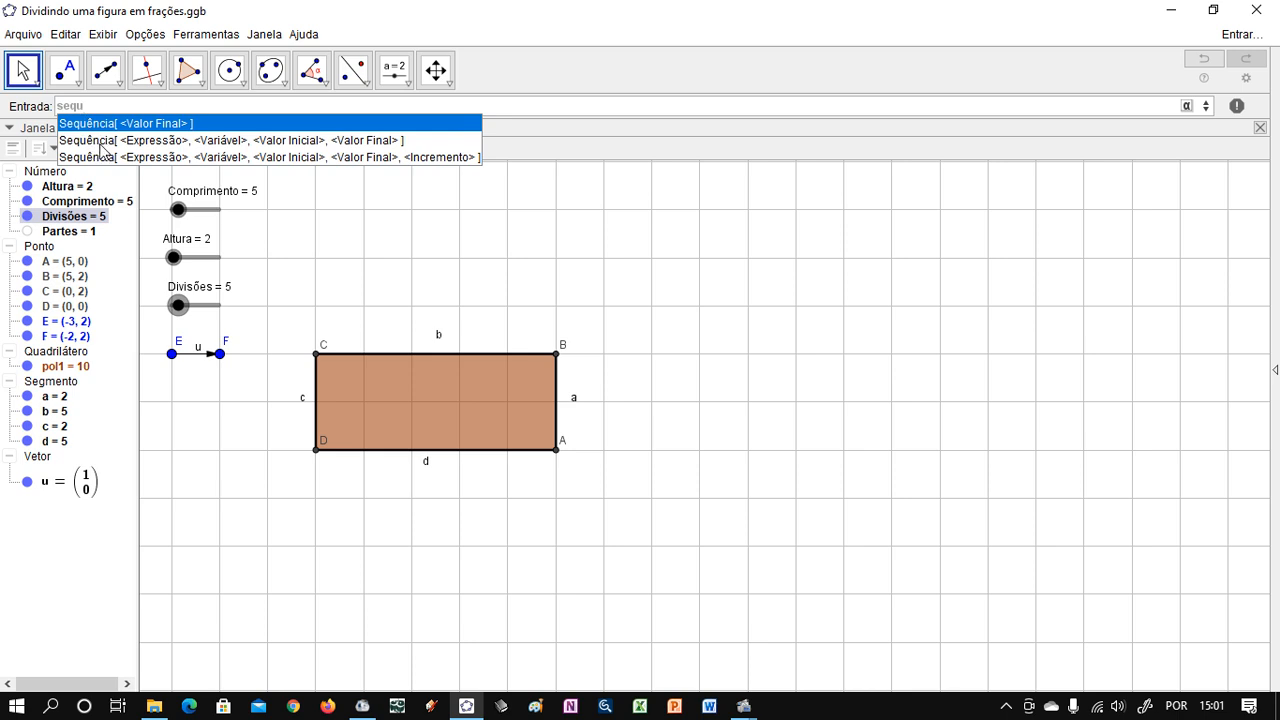
{"action": "left_click", "coordinate": [101, 143]}
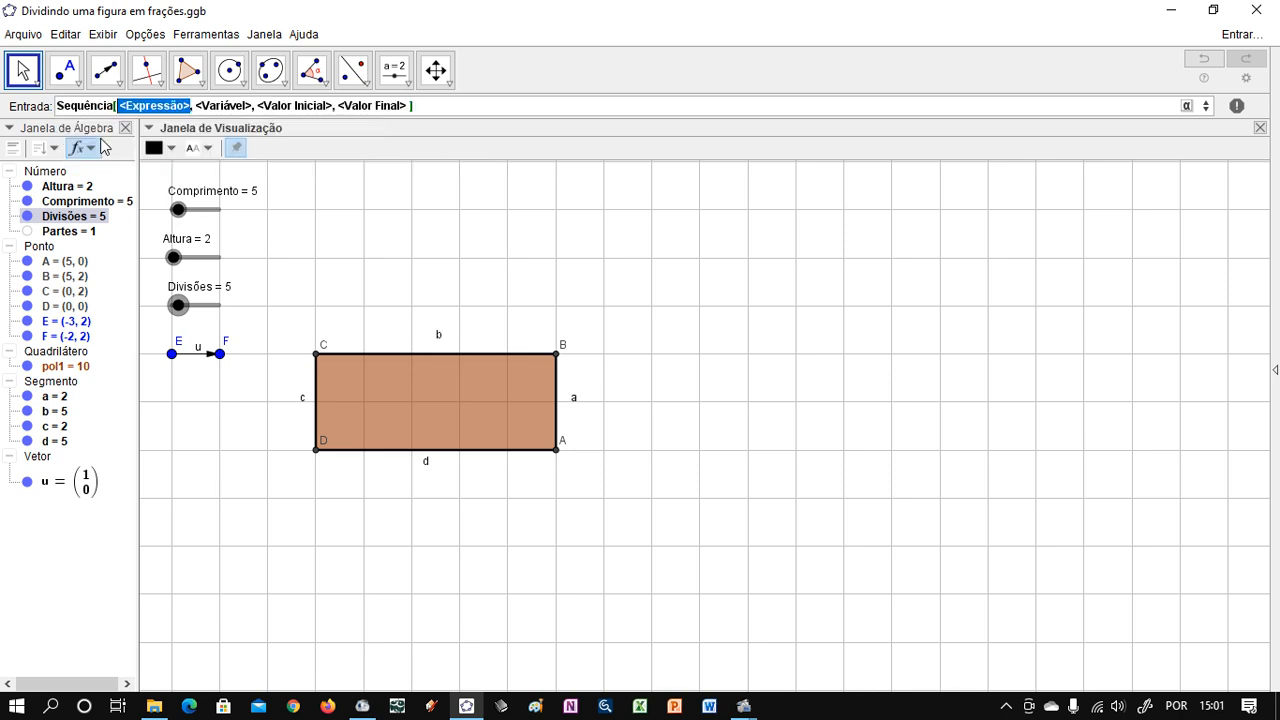
{"action": "type", "text": "tra"}
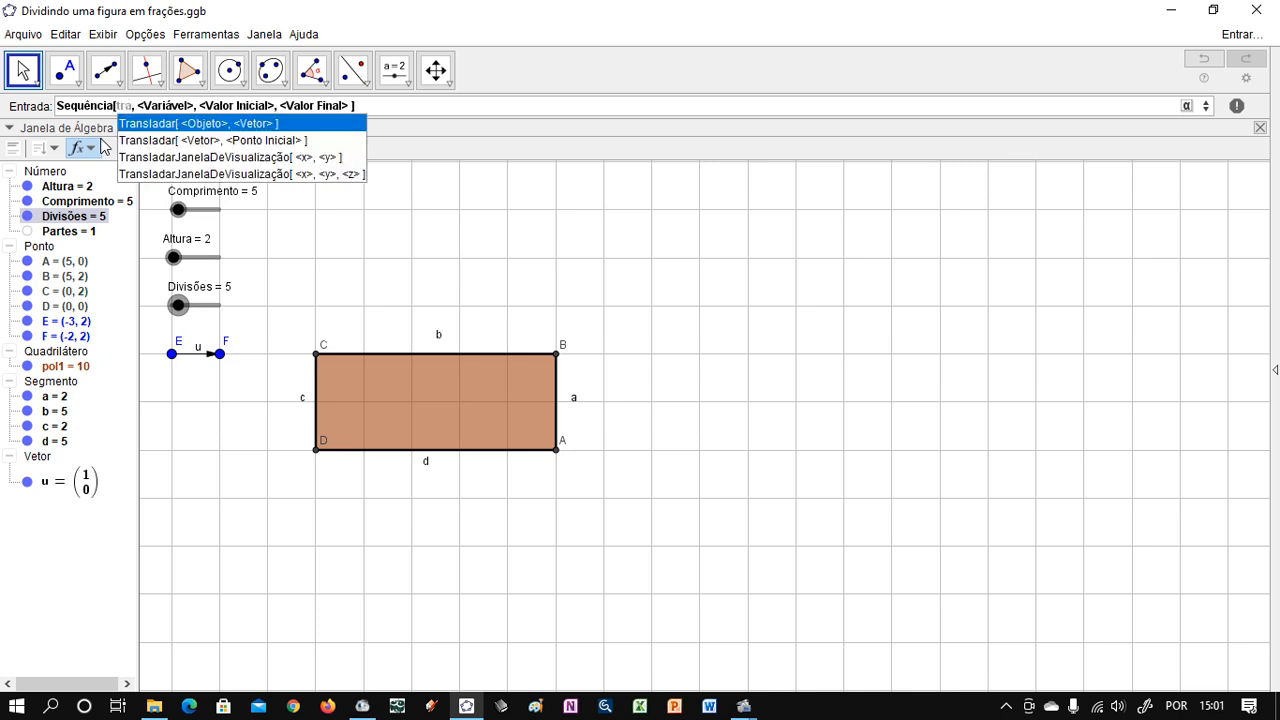
{"action": "left_click", "coordinate": [151, 122]}
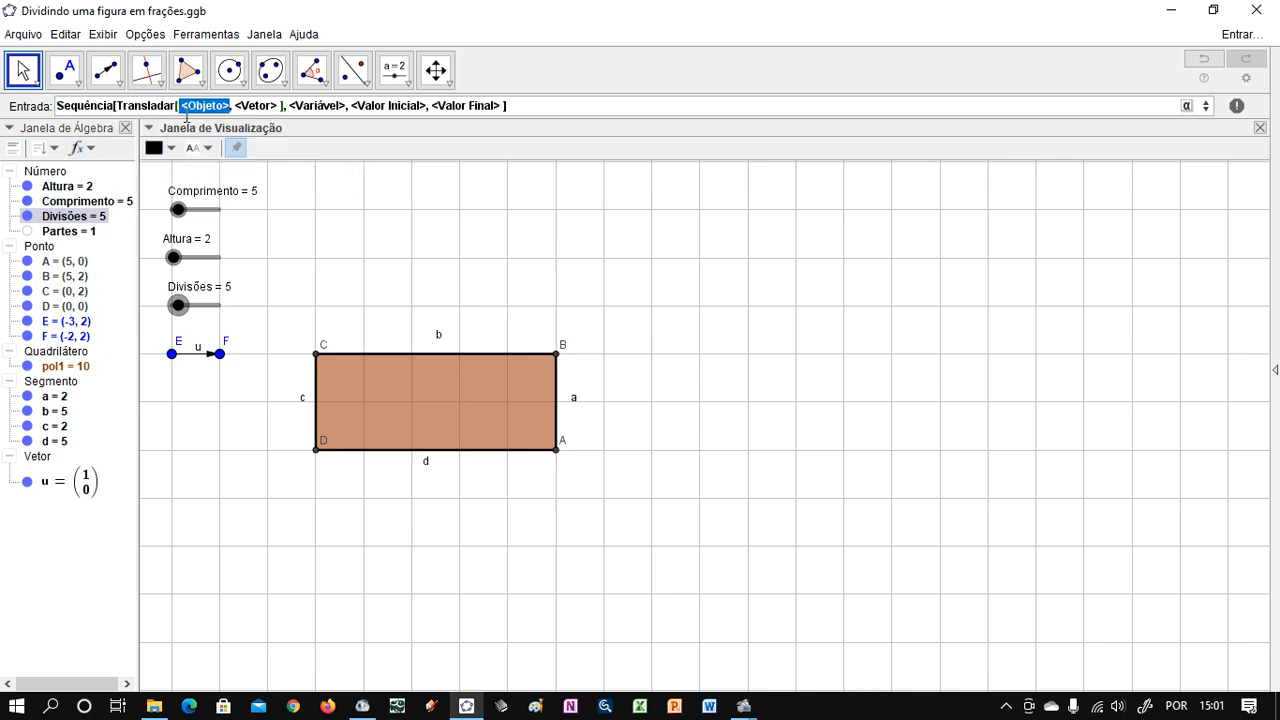
{"action": "left_click", "coordinate": [316, 436]}
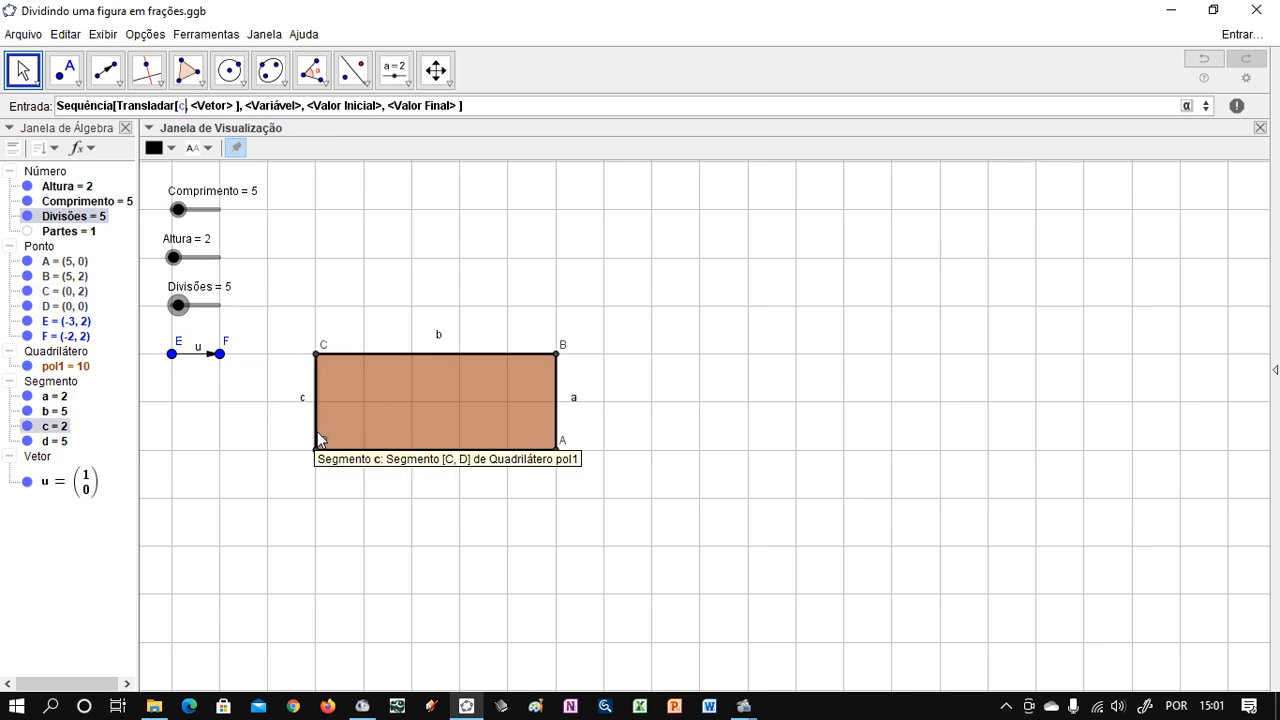
{"action": "key", "text": "Tab"}
{"action": "type", "text": "u"}
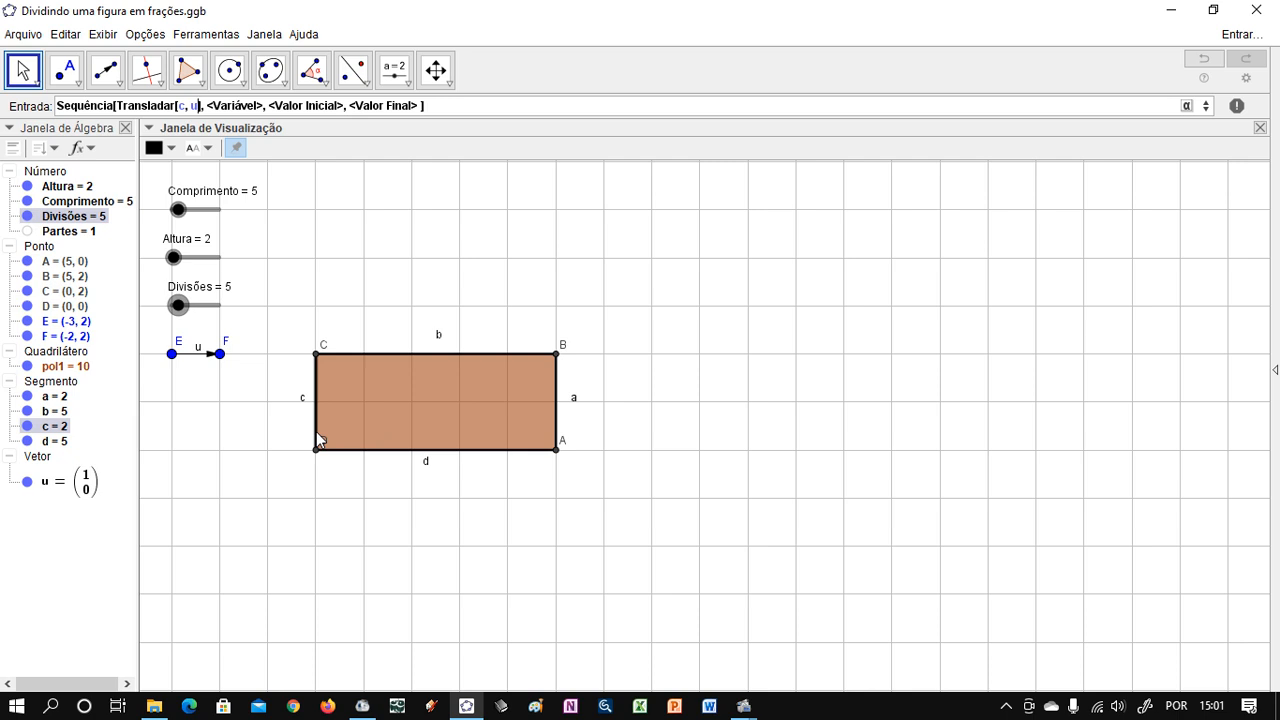
{"action": "type", "text": "'"}
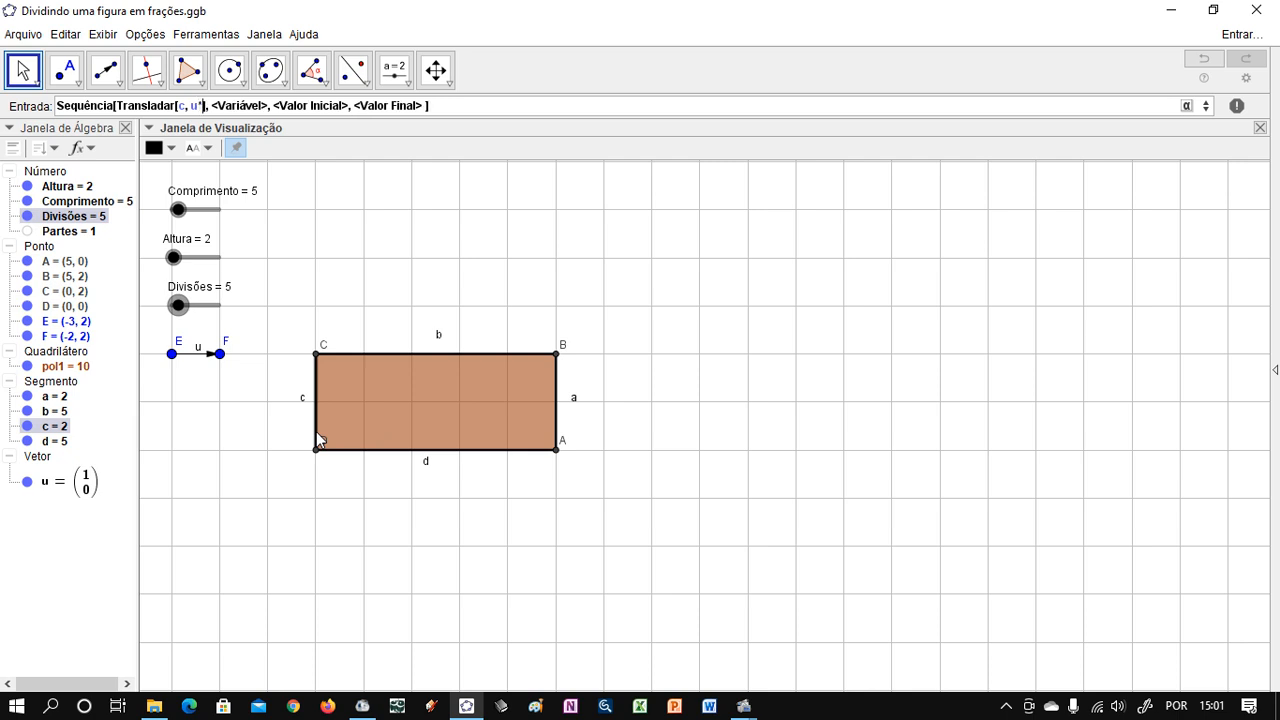
{"action": "type", "text": "'"}
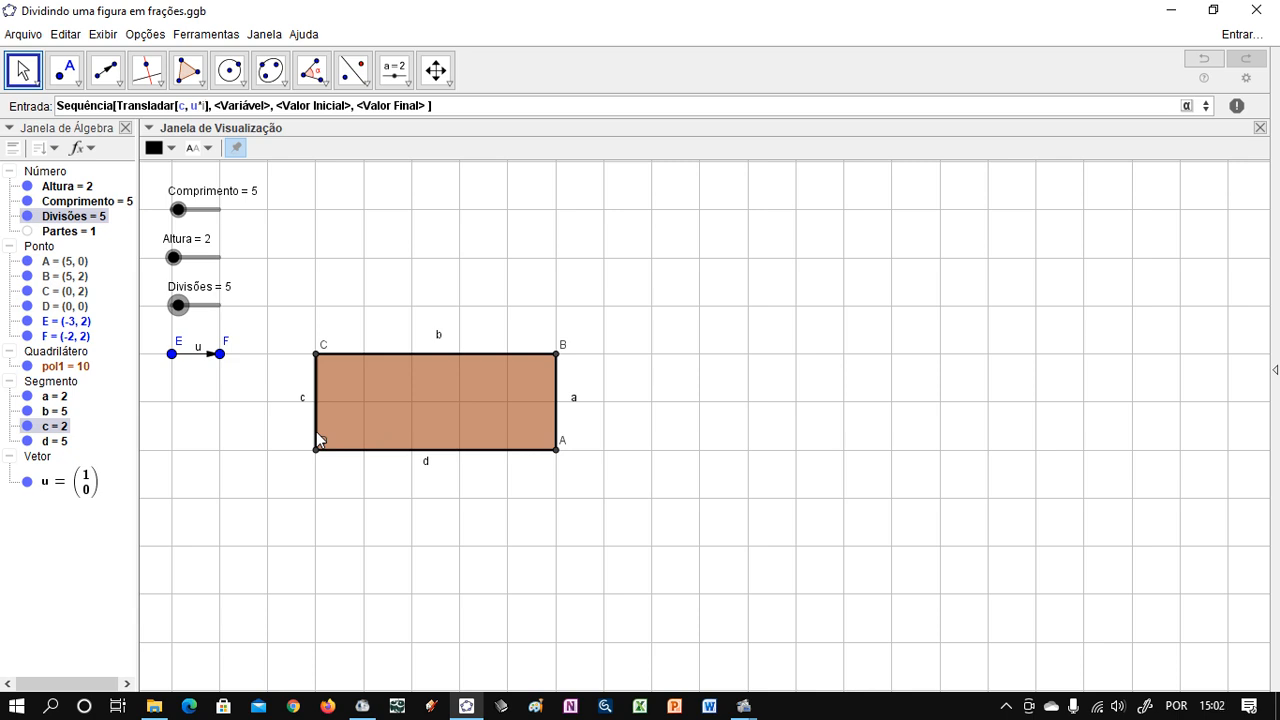
- Complete the Sequência command with variable i, initial value 0 and final value Divisões, and create the division segments
{"action": "key", "text": "Tab"}
{"action": "type", "text": "i"}
{"action": "key", "text": "Tab"}
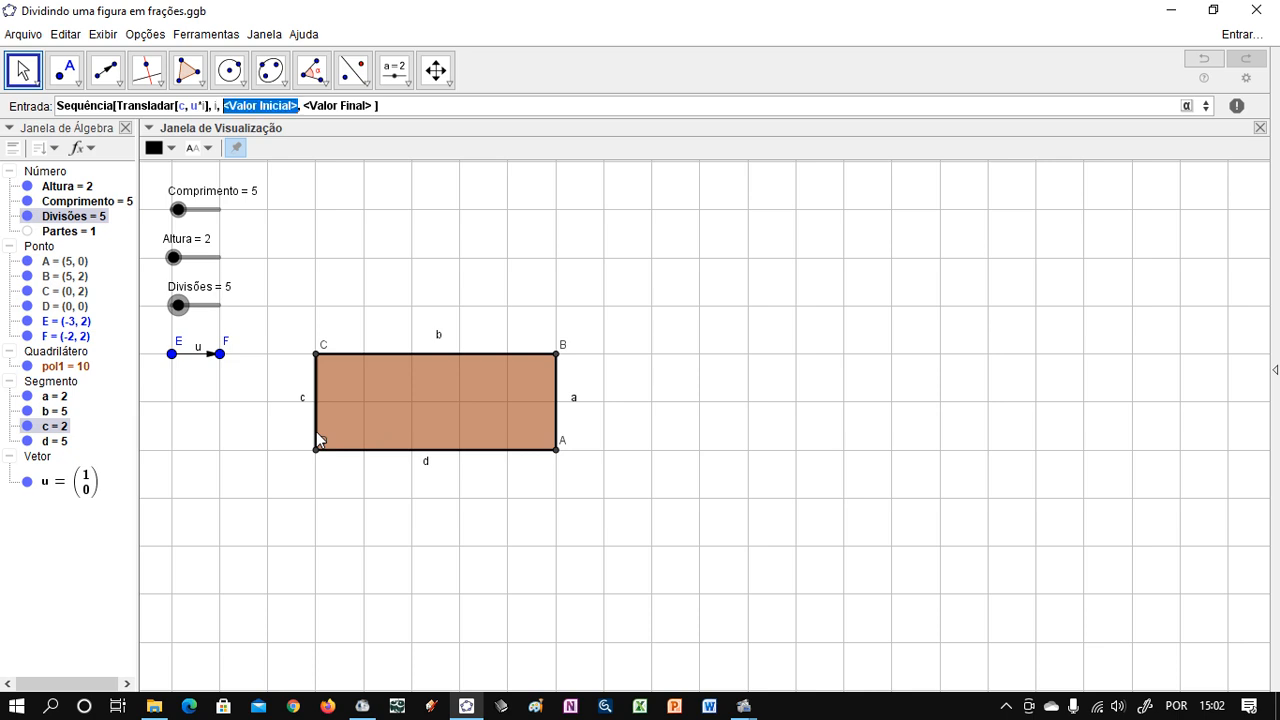
{"action": "type", "text": "0"}
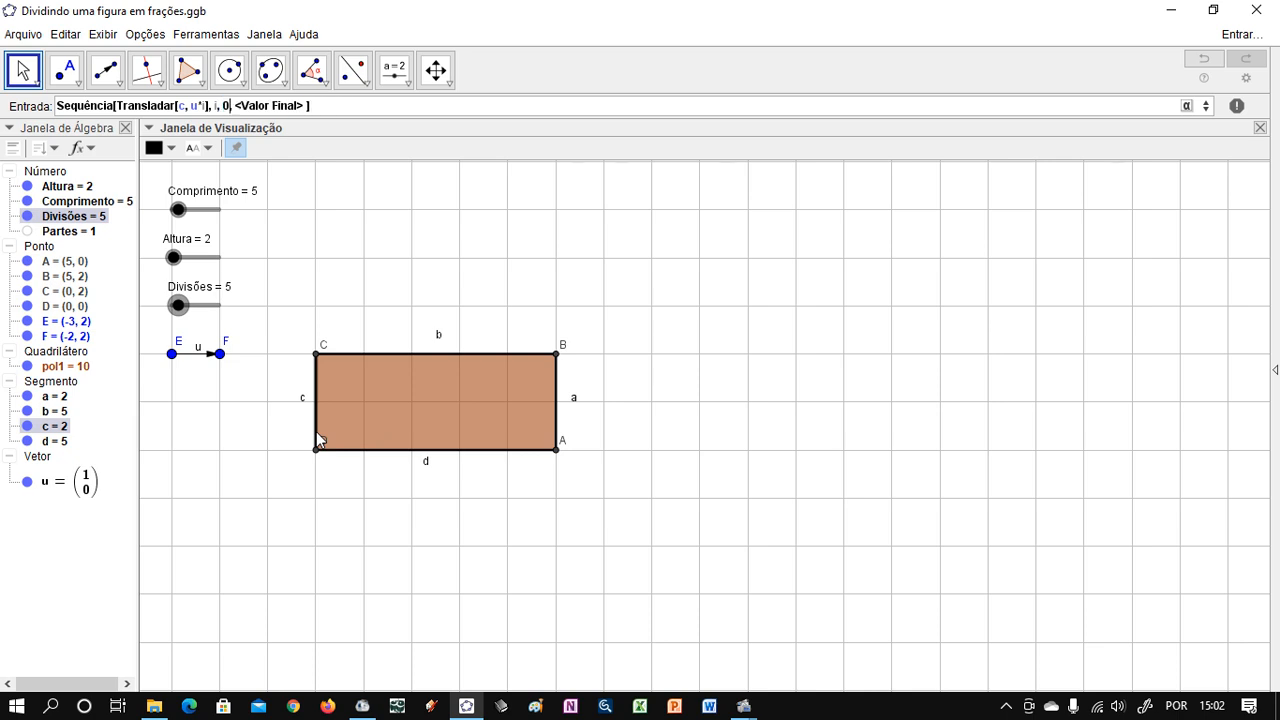
{"action": "key", "text": "Tab"}
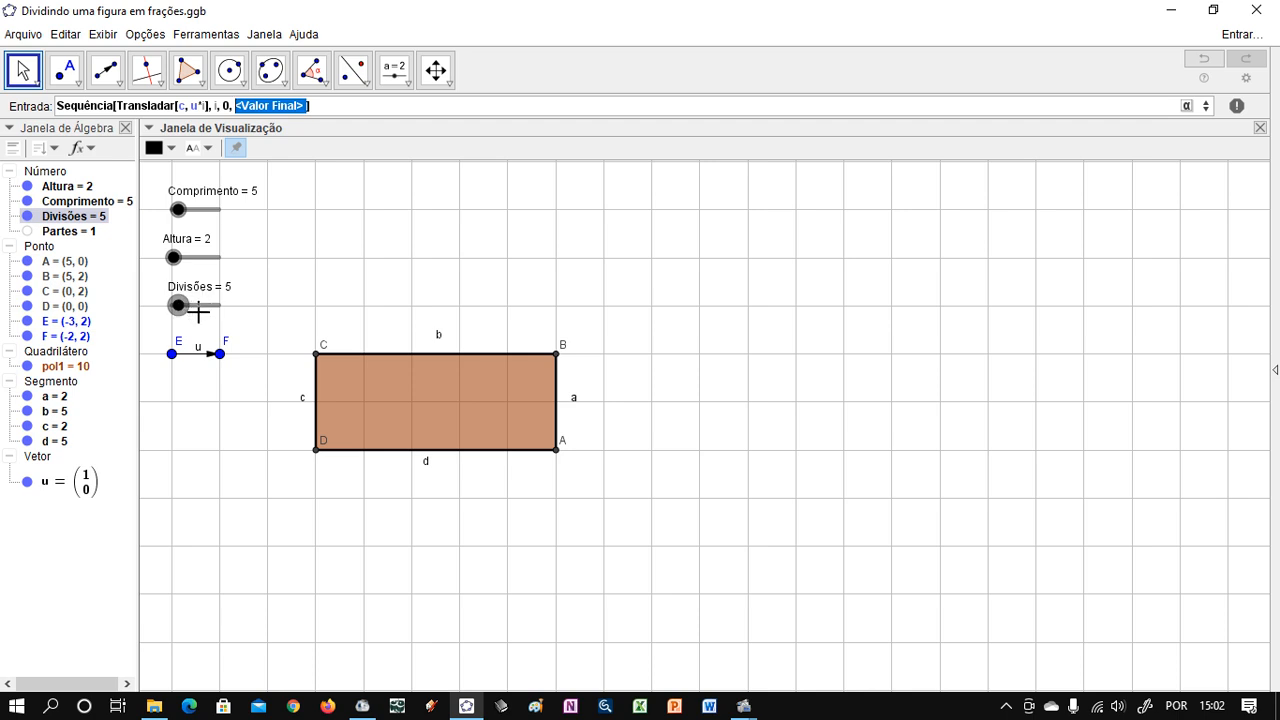
{"action": "type", "text": "Divis"}
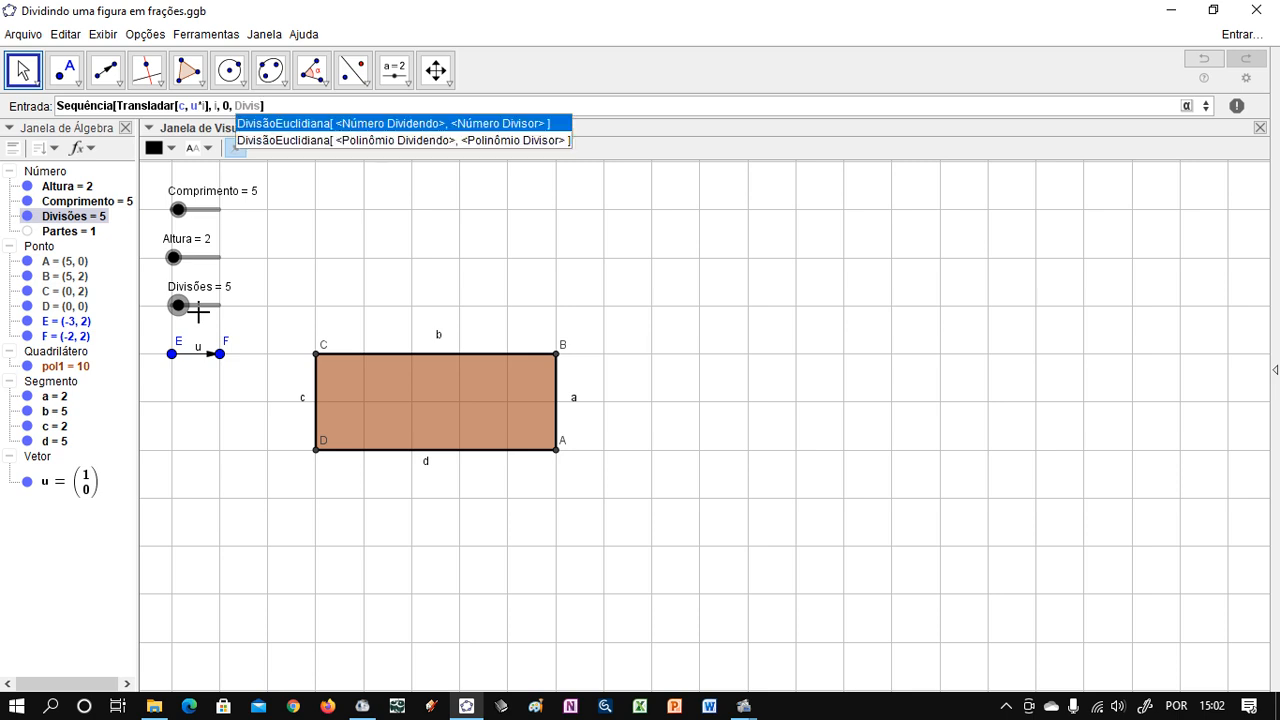
{"action": "type", "text": "ões"}
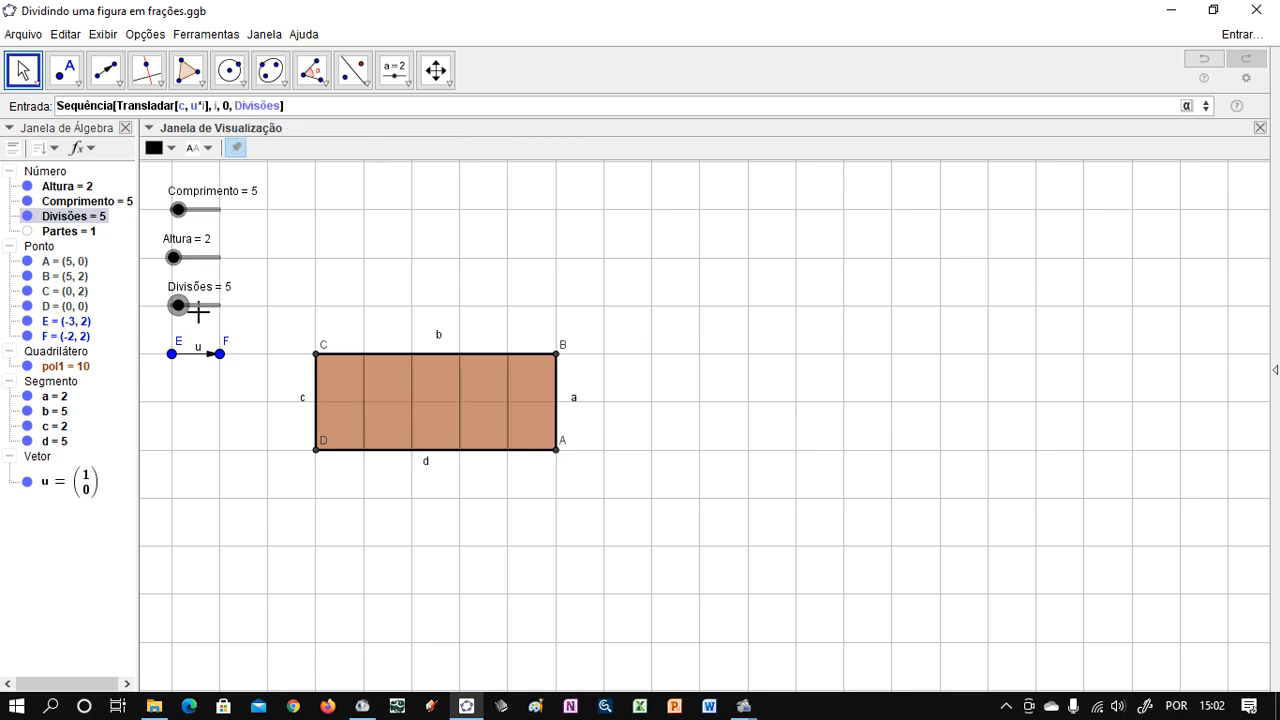
{"action": "key", "text": "Return"}
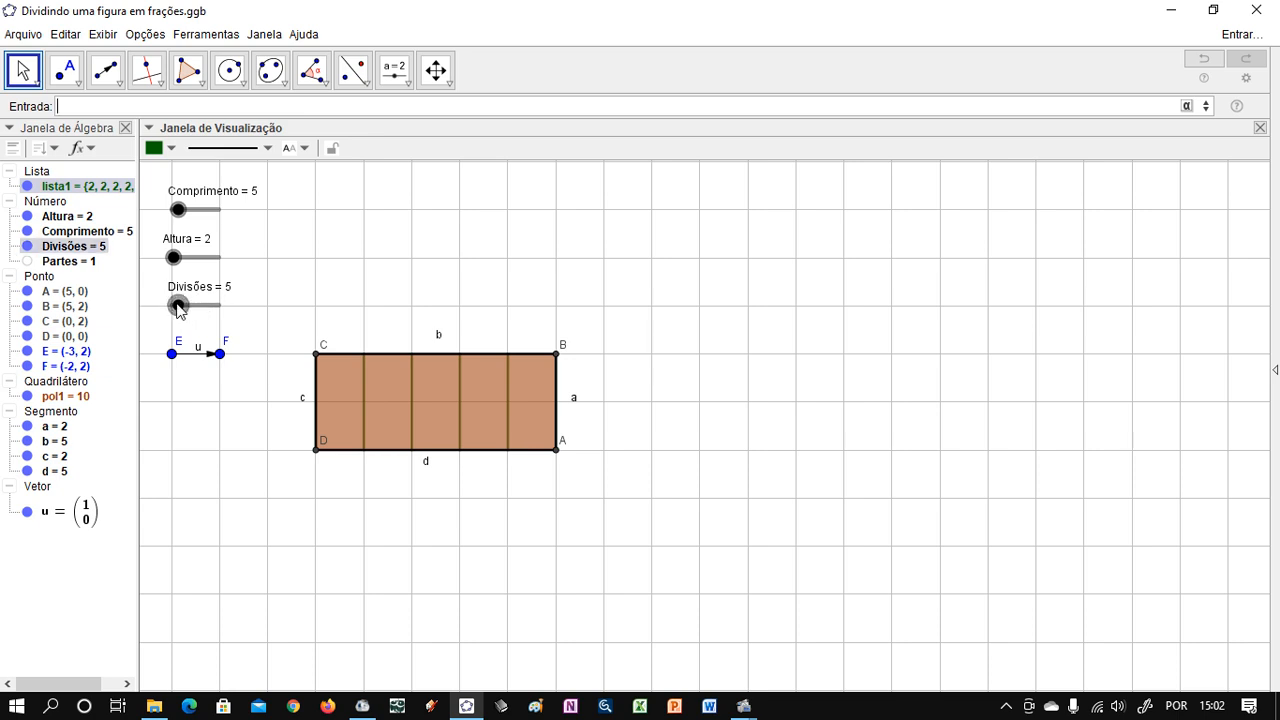
- Change the colour of the division segments list to black and make its lines thicker
{"action": "left_click", "coordinate": [80, 192]}
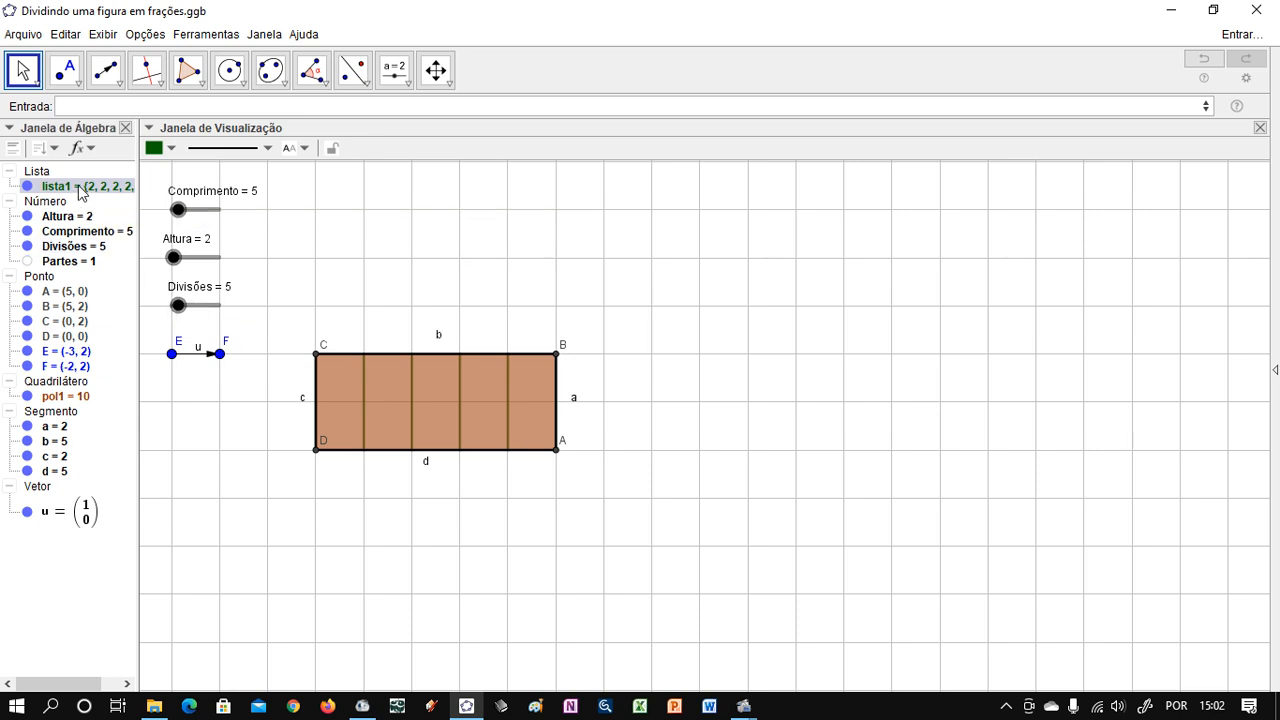
{"action": "left_click", "coordinate": [162, 148]}
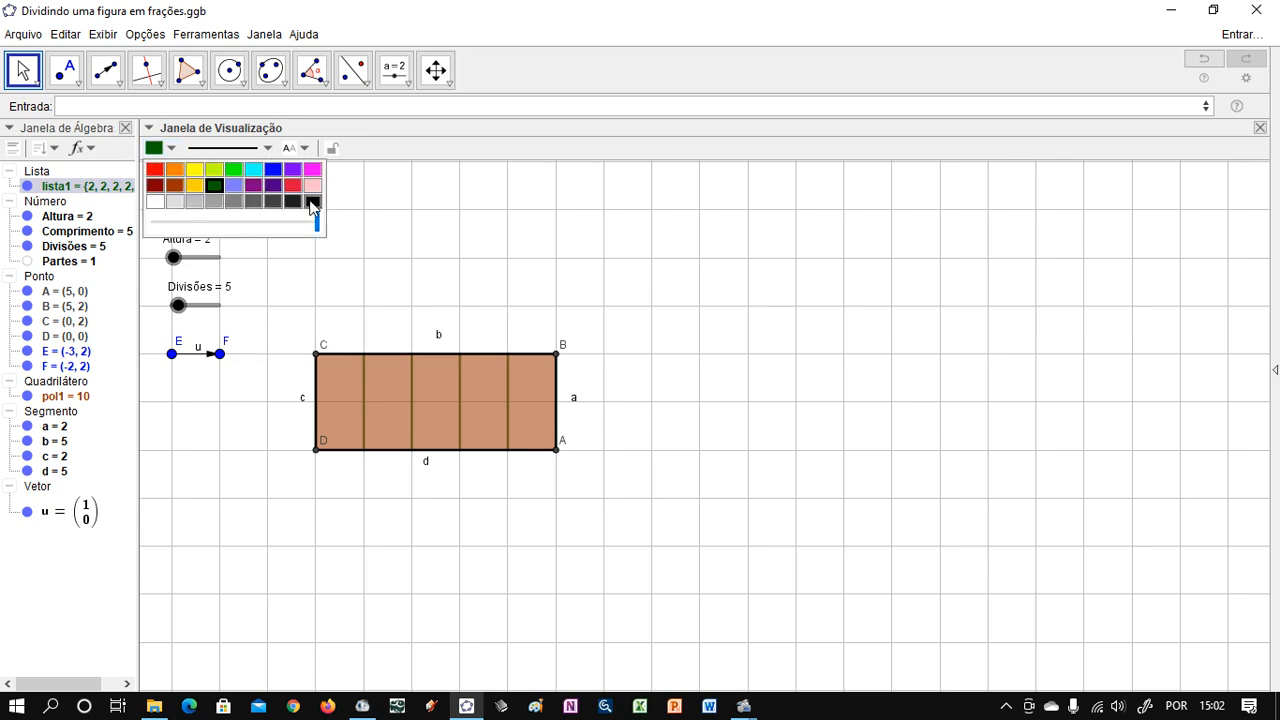
{"action": "left_click", "coordinate": [313, 203]}
{"action": "left_click", "coordinate": [262, 148]}
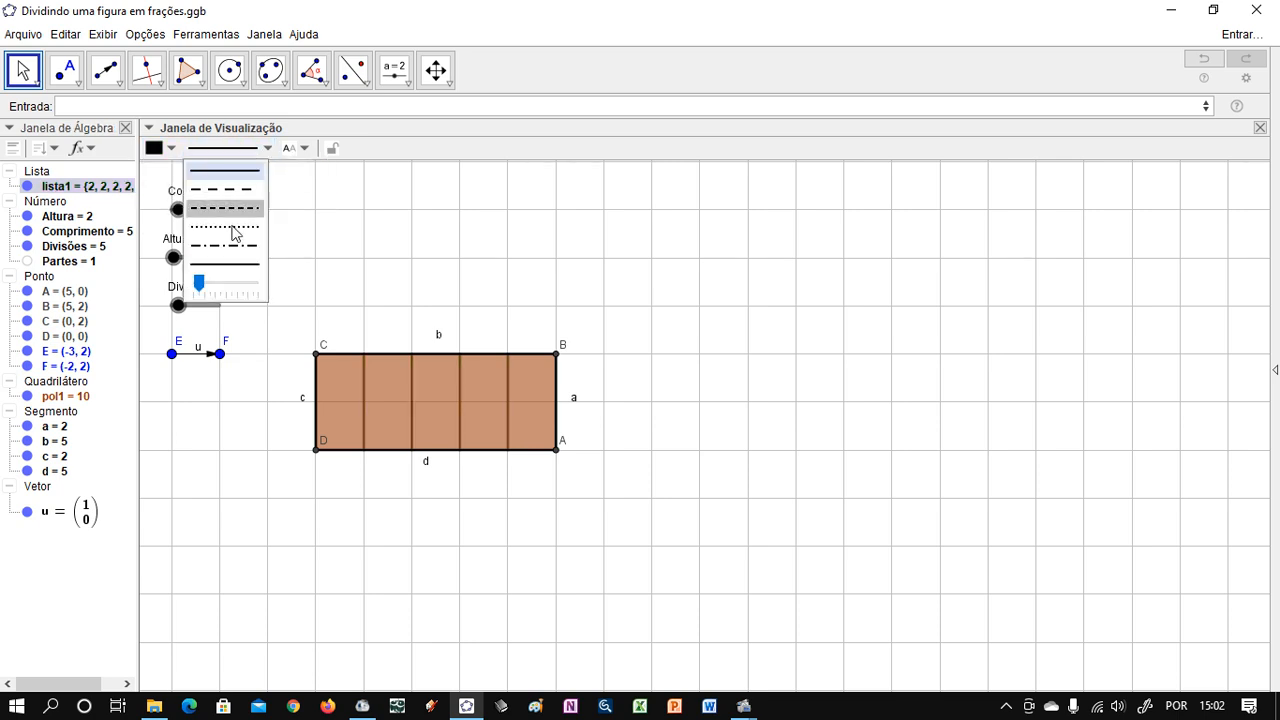
{"action": "left_click_drag", "start_coordinate": [210, 298], "coordinate": [213, 301]}
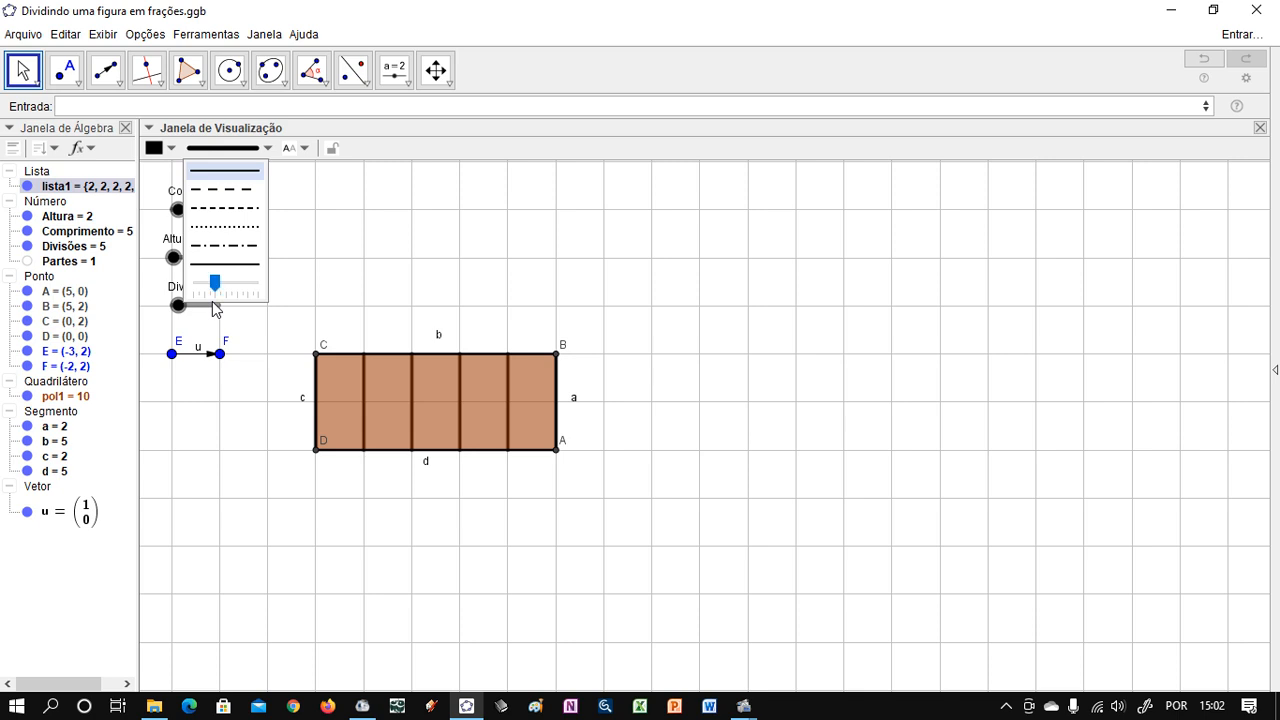
{"action": "left_click", "coordinate": [385, 278]}
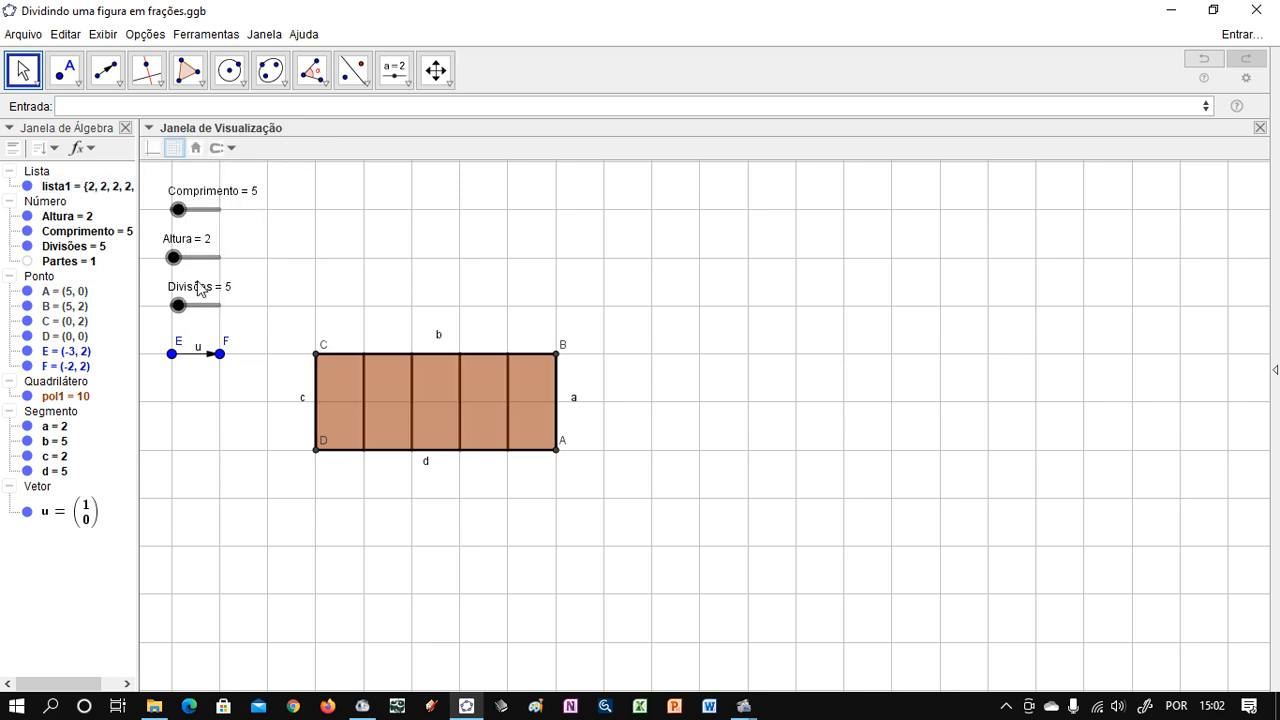
- Test the construction by setting Divisões to 3, Comprimento to 15 and Altura to 4
{"action": "mouse_move", "coordinate": [178, 305]}
{"action": "left_mouse_down"}
{"action": "mouse_move", "coordinate": [194, 309]}
{"action": "mouse_move", "coordinate": [177, 313]}
{"action": "left_mouse_up"}
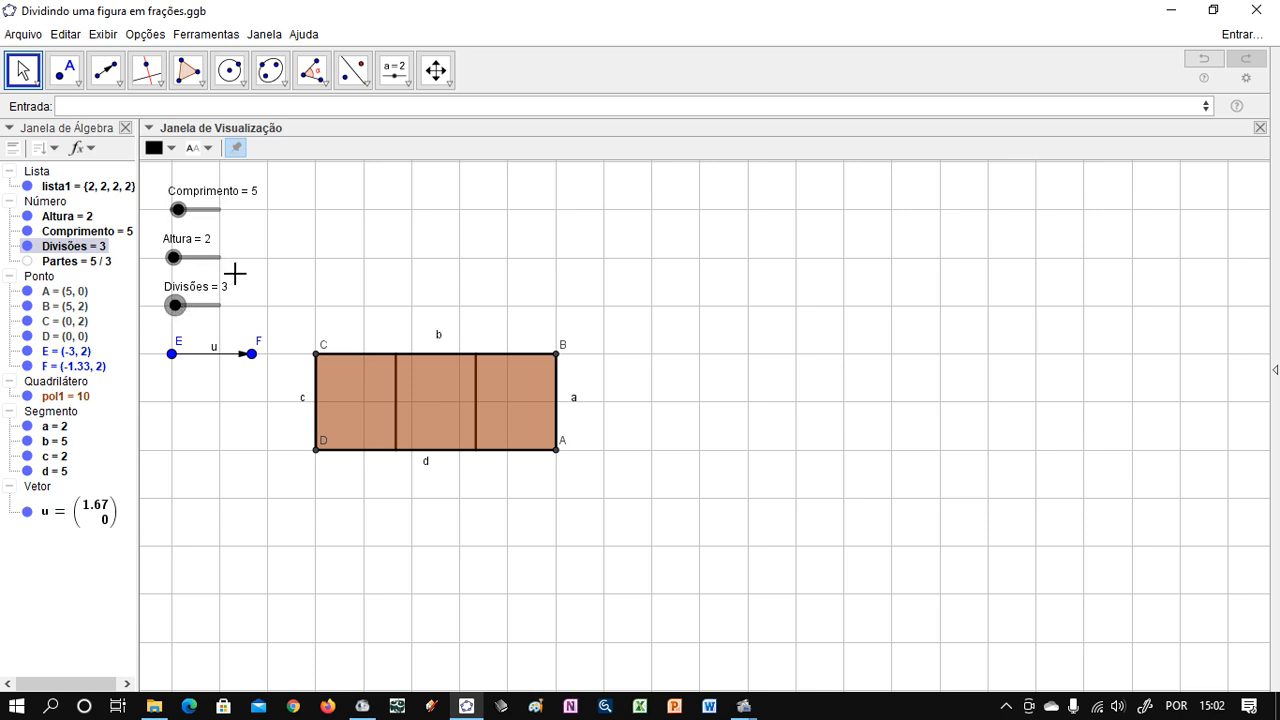
{"action": "left_click", "coordinate": [271, 270]}
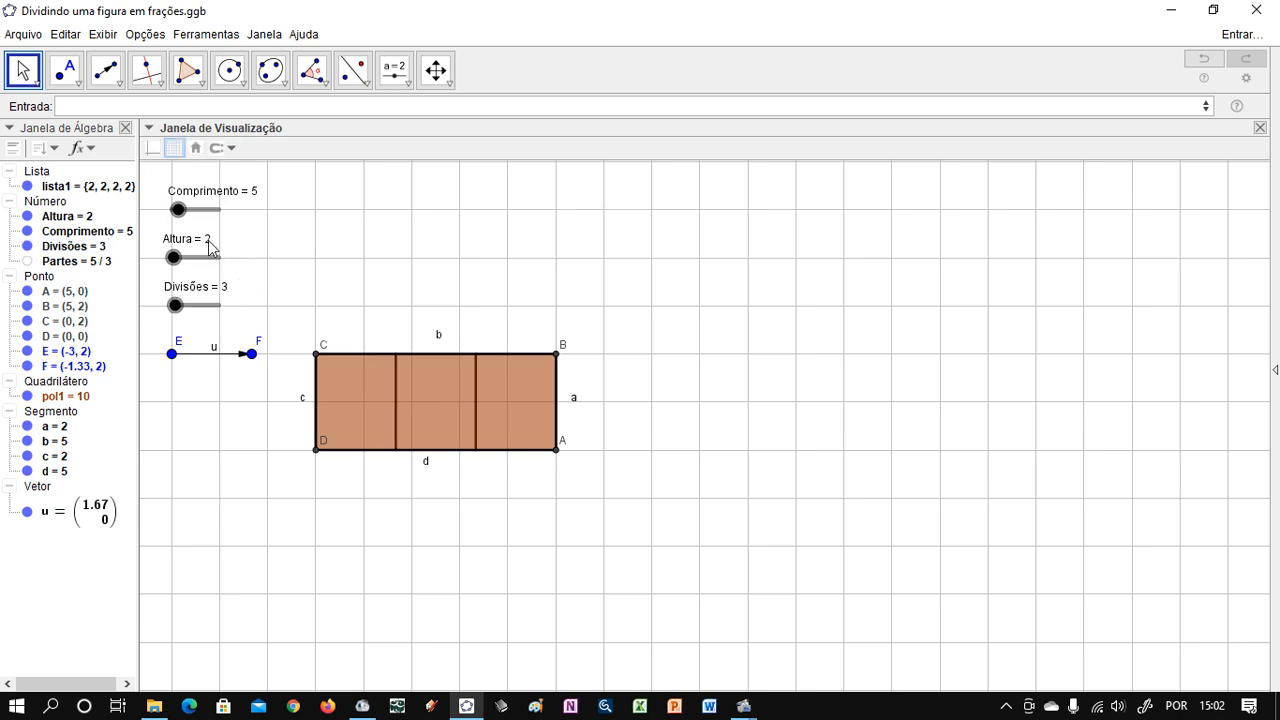
{"action": "left_click_drag", "start_coordinate": [178, 209], "coordinate": [194, 210]}
{"action": "left_click_drag", "start_coordinate": [175, 257], "coordinate": [178, 260]}
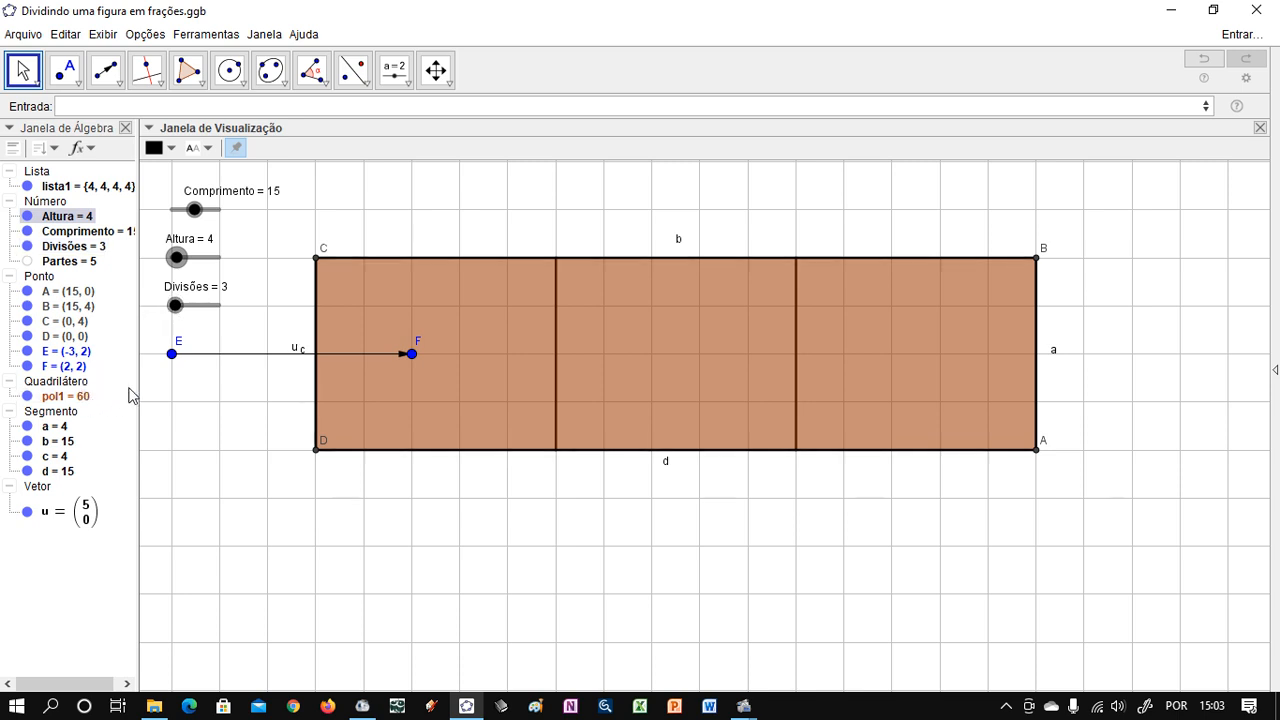
- Hide points E and F and the vector u from the drawing
{"action": "left_click", "coordinate": [171, 354]}
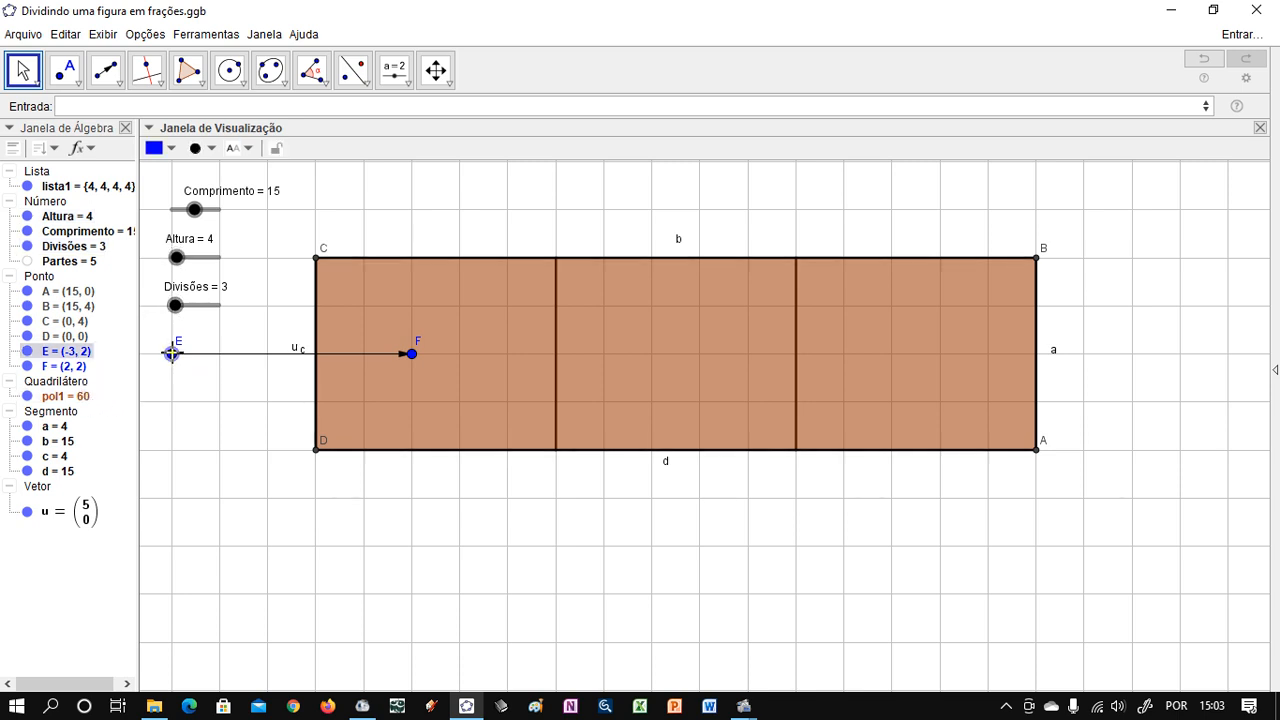
{"action": "left_click", "coordinate": [27, 351]}
{"action": "left_click", "coordinate": [27, 366]}
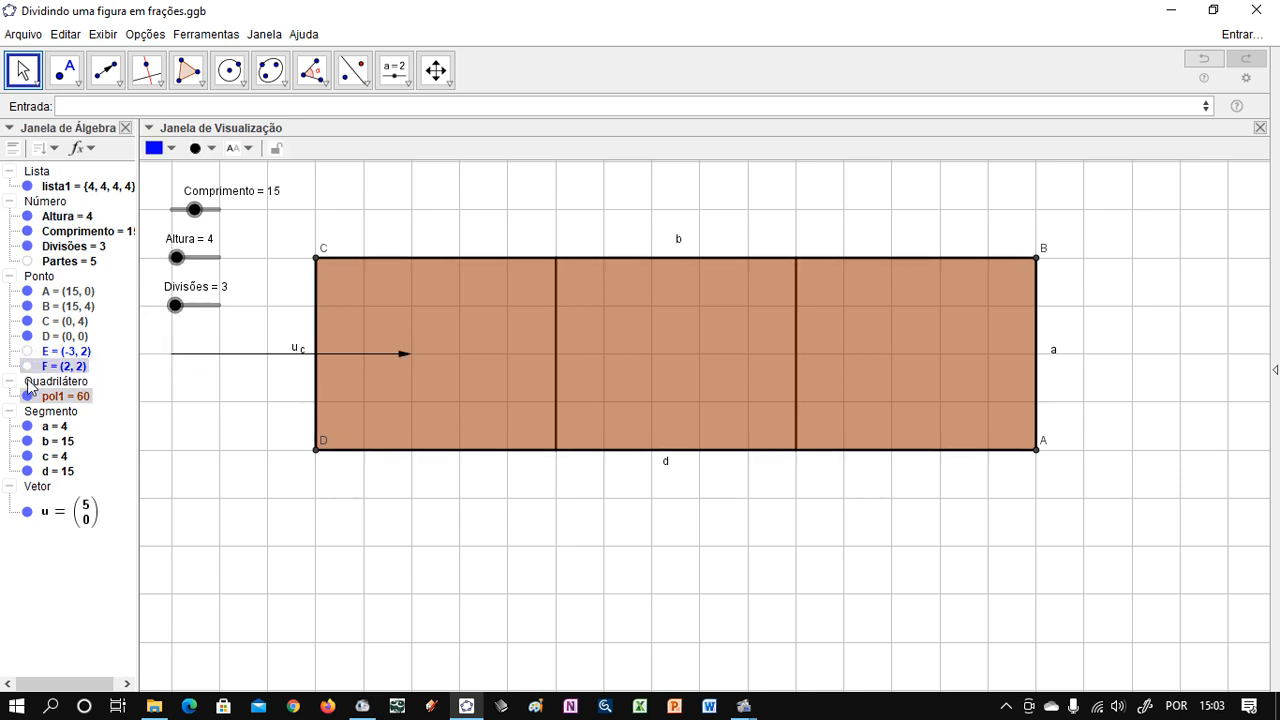
{"action": "left_click", "coordinate": [27, 513]}
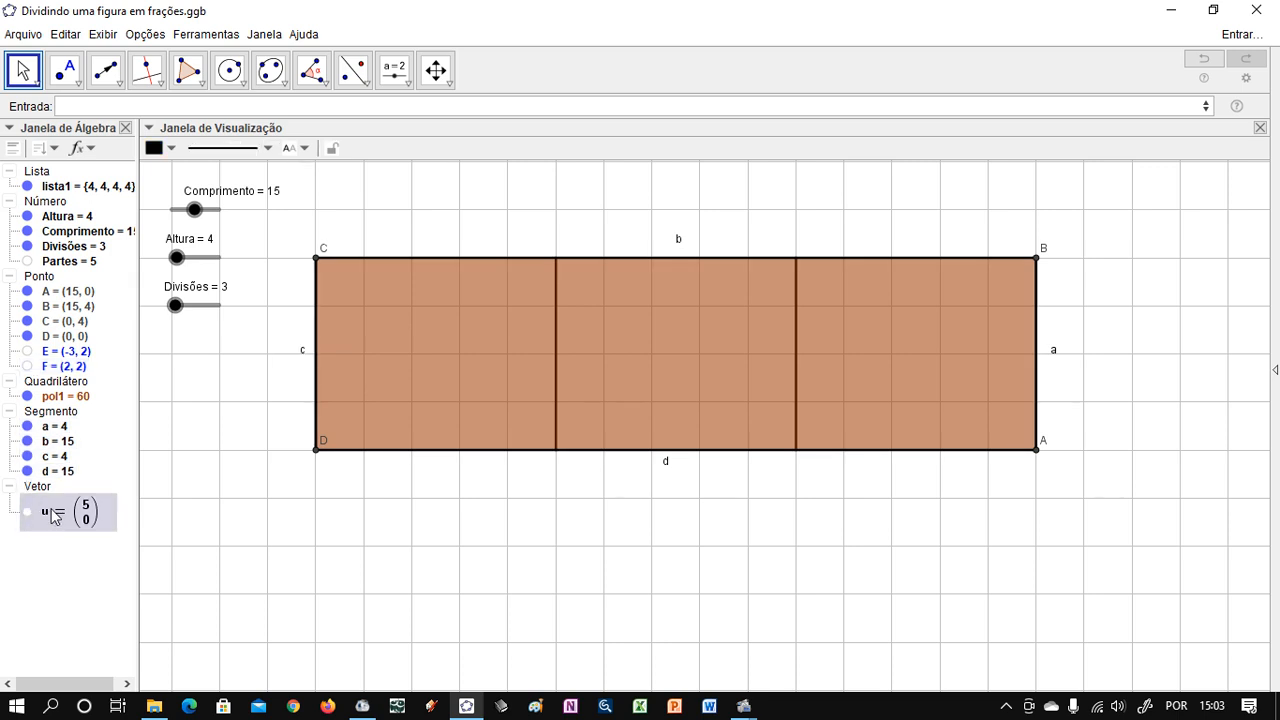
{"action": "left_click", "coordinate": [232, 398]}
- Test the divided rectangle with Divisões set to 13 and Altura set to 3
{"action": "left_click_drag", "start_coordinate": [176, 305], "coordinate": [193, 311]}
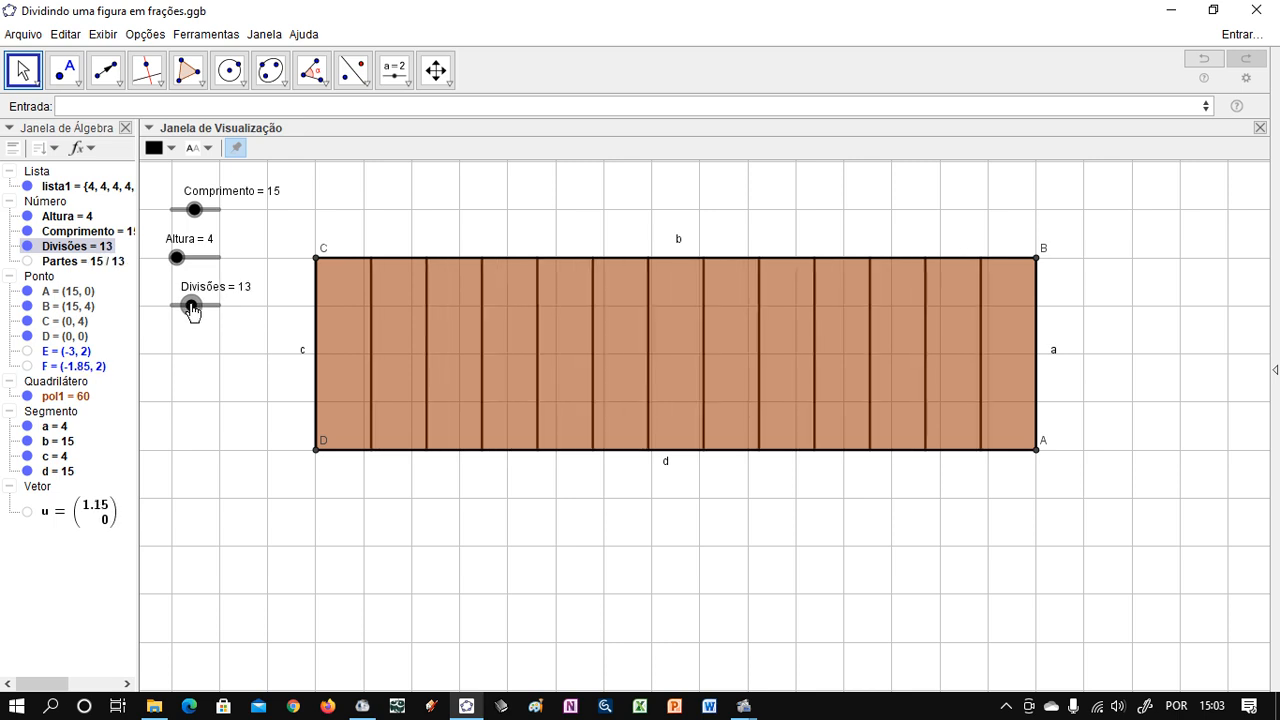
{"action": "left_click_drag", "start_coordinate": [177, 258], "coordinate": [175, 258]}
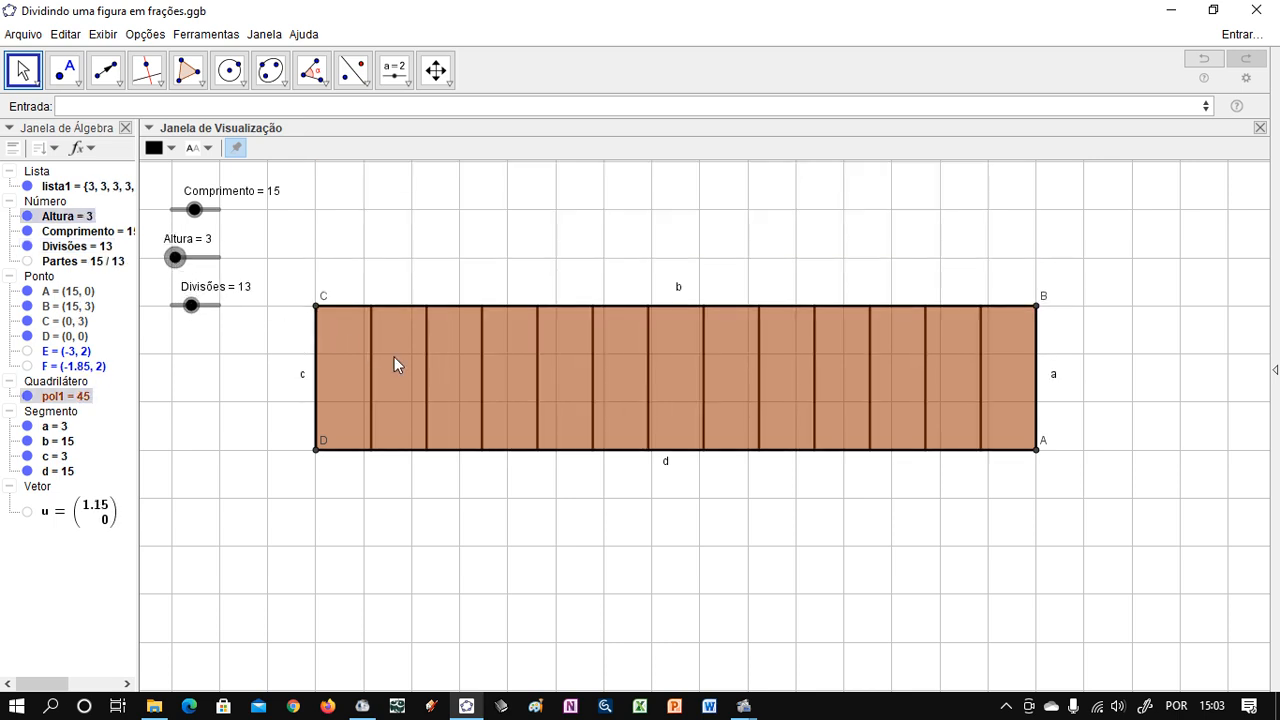
{"action": "mouse_move", "coordinate": [443, 537]}
{"action": "left_mouse_down"}
{"action": "mouse_move", "coordinate": [449, 600]}
{"action": "mouse_move", "coordinate": [445, 561]}
{"action": "left_mouse_up"}
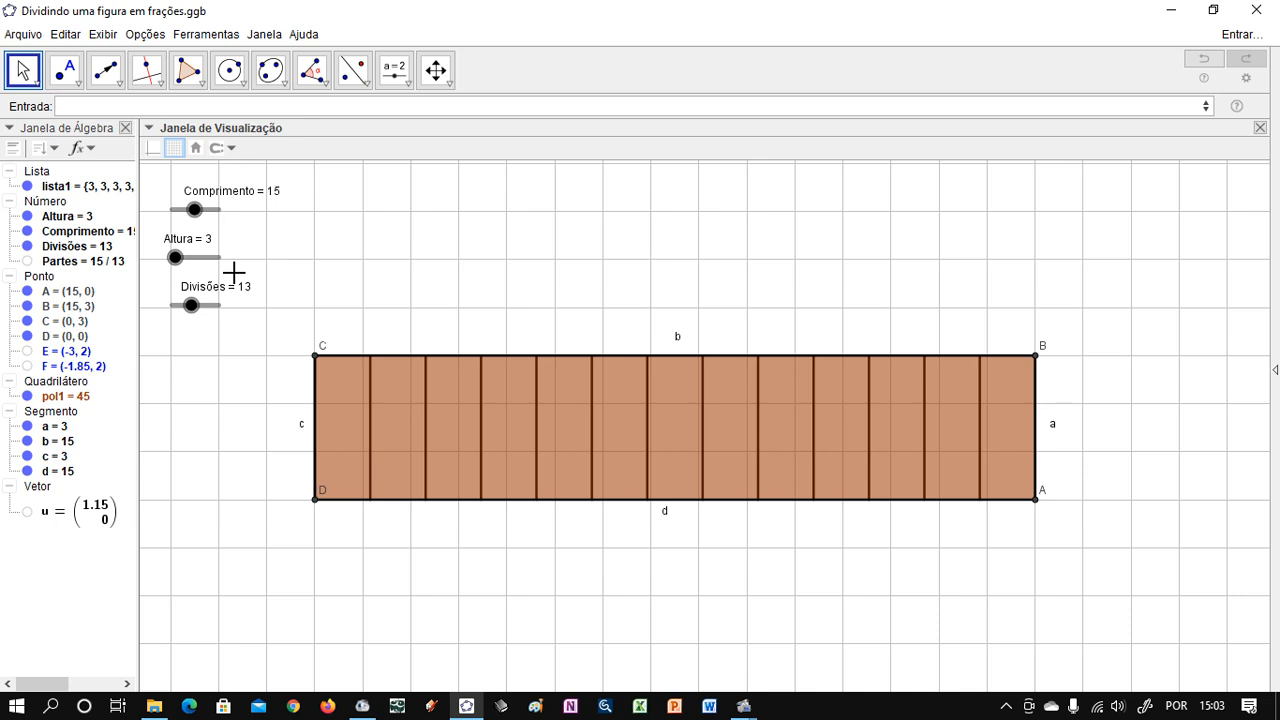
{"action": "left_click", "coordinate": [125, 128]}
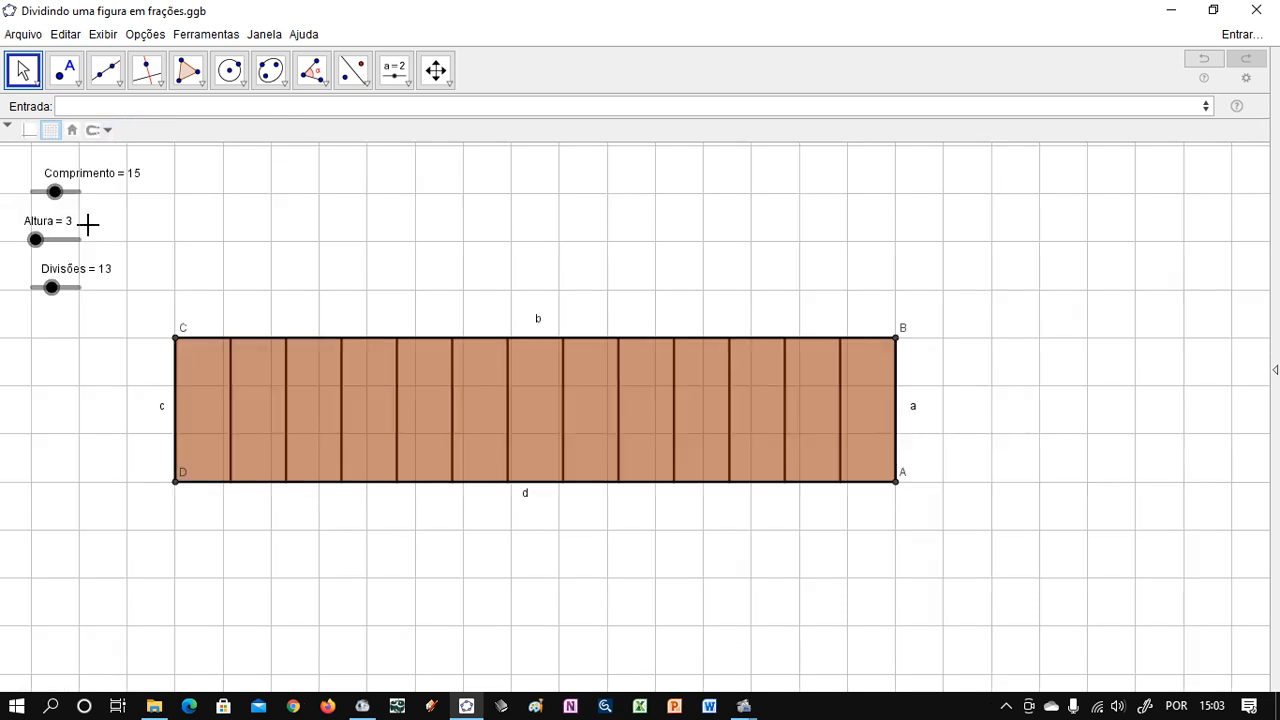
{"action": "left_click", "coordinate": [50, 130]}
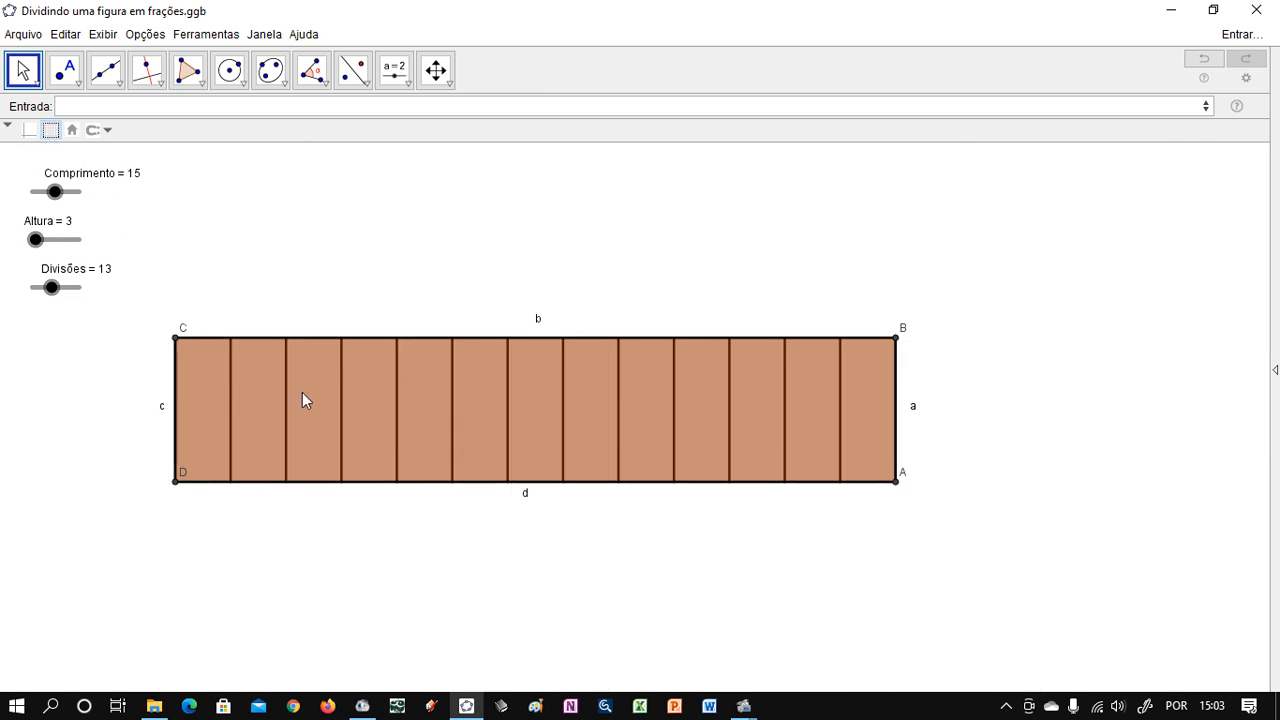
{"action": "left_click_drag", "start_coordinate": [353, 569], "coordinate": [417, 537]}
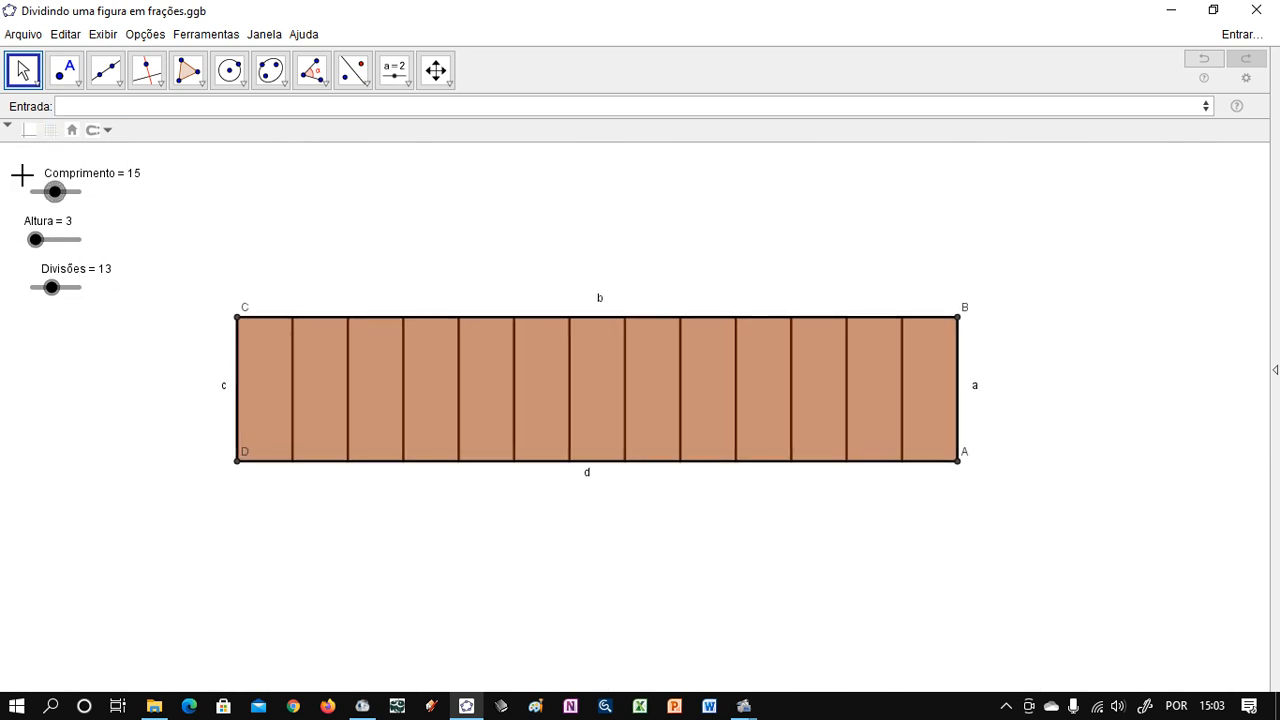
{"action": "left_click", "coordinate": [48, 132]}
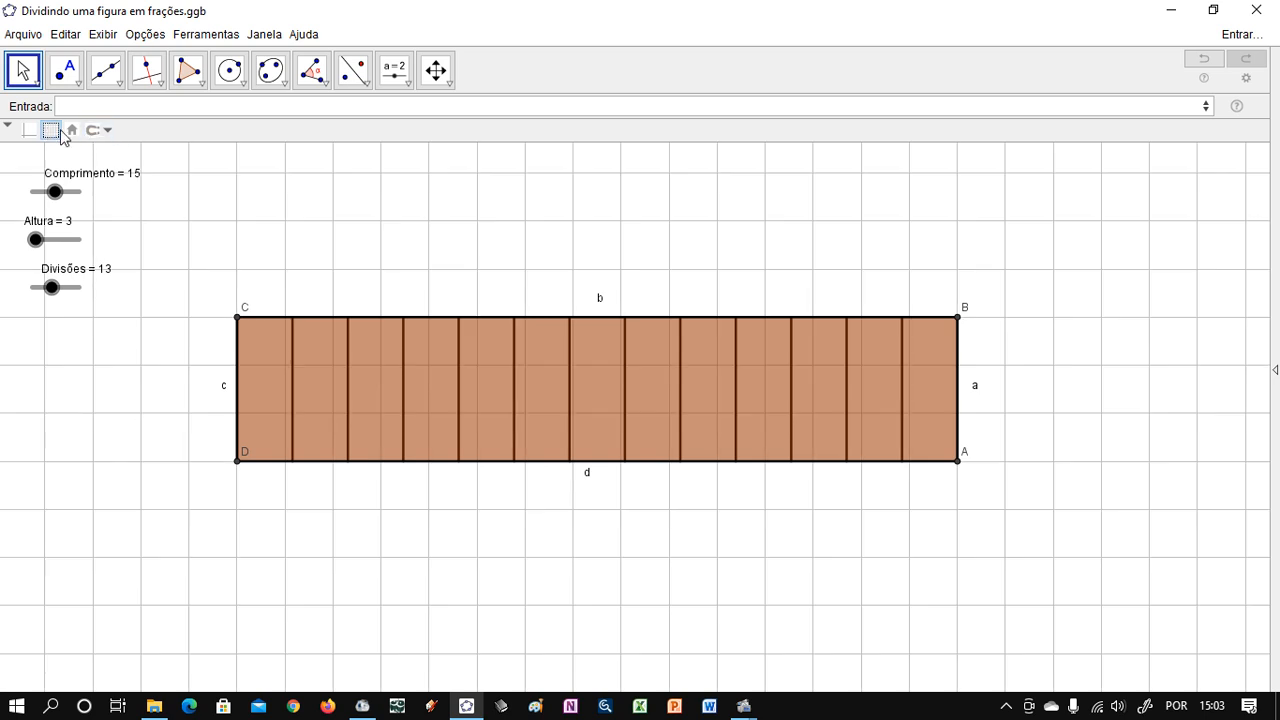
{"action": "left_click", "coordinate": [104, 35]}
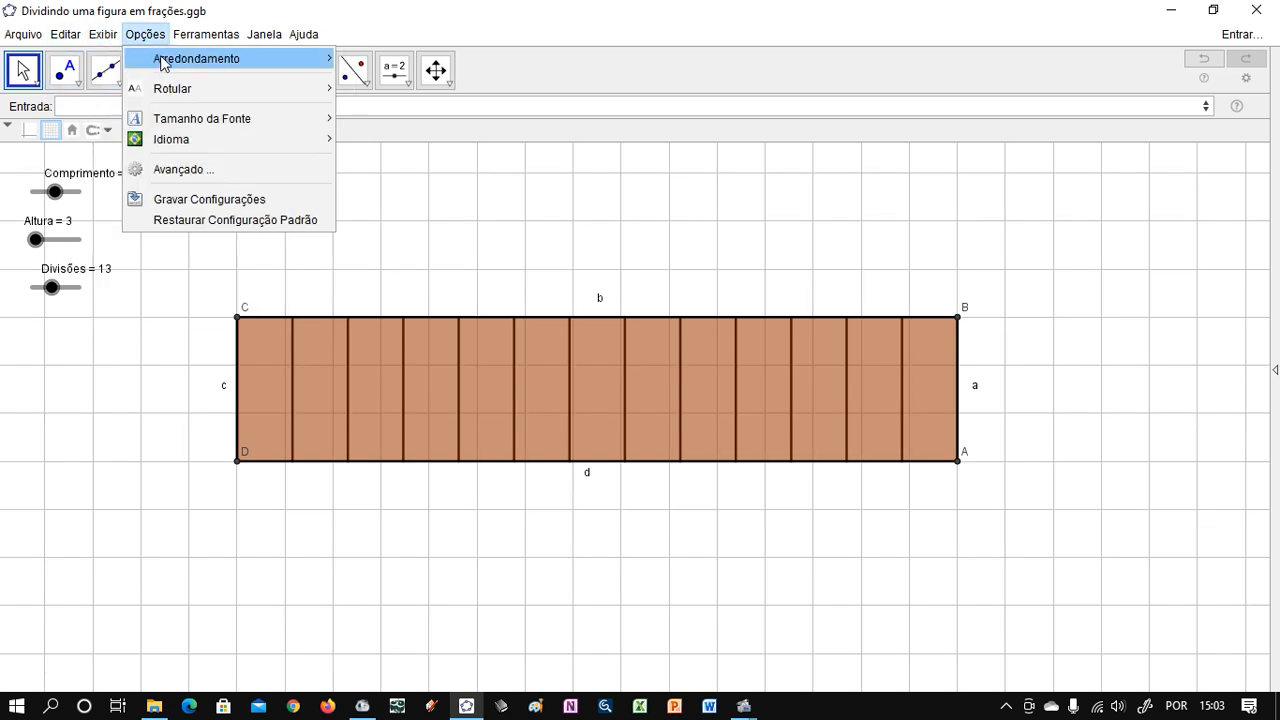
{"action": "left_click", "coordinate": [125, 55]}
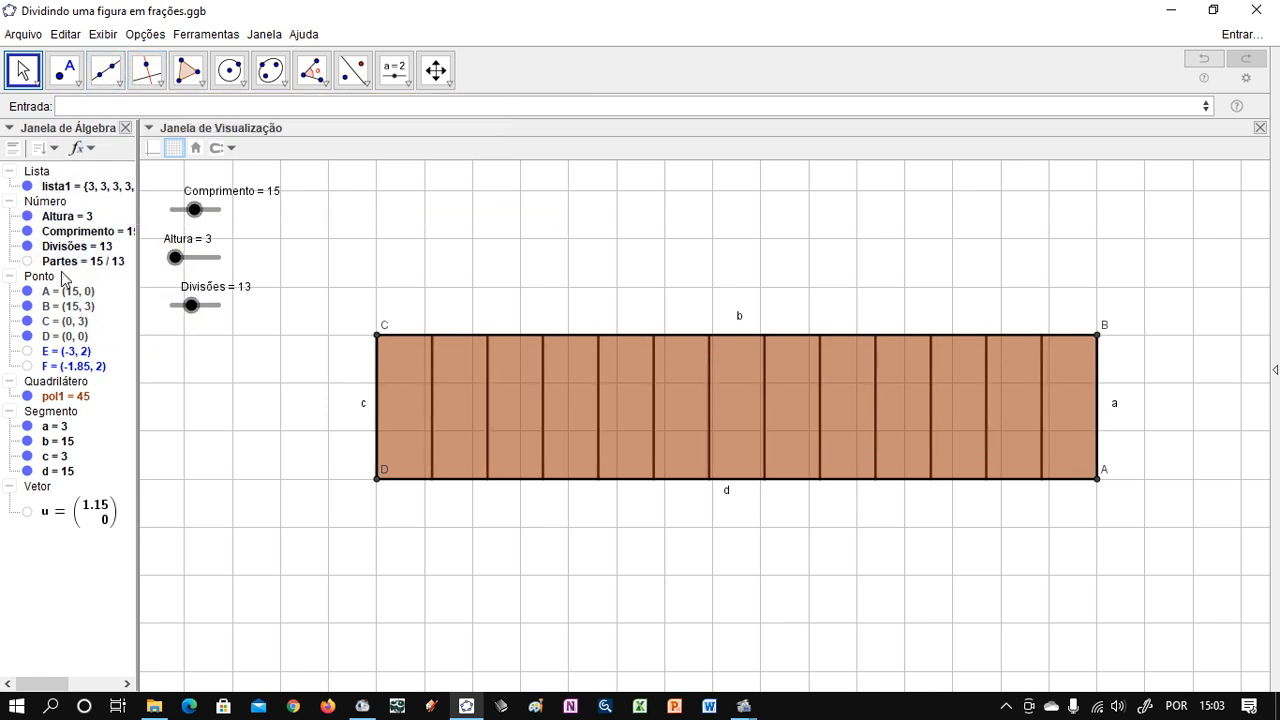
- Hide the labels of all objects, along with the Algebra view and the grid
{"action": "key", "text": "ctrl+a"}
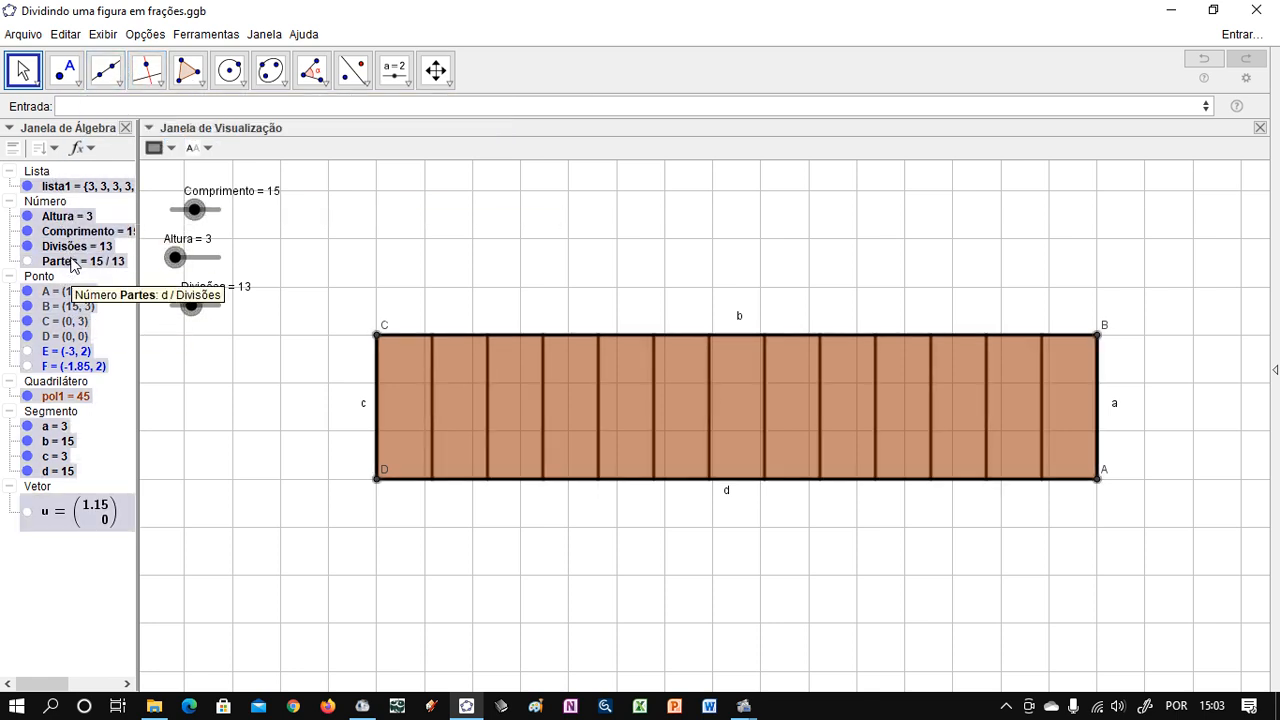
{"action": "left_click", "coordinate": [200, 148]}
{"action": "left_click", "coordinate": [210, 177]}
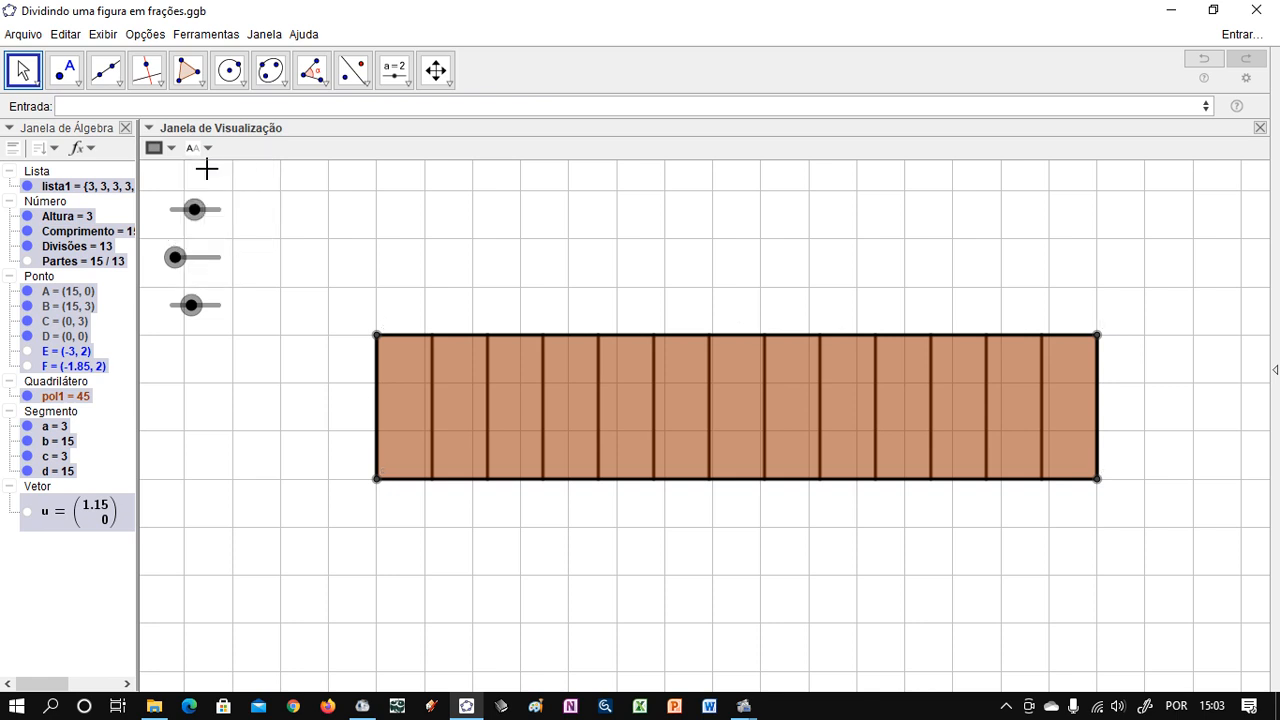
{"action": "left_click", "coordinate": [318, 276]}
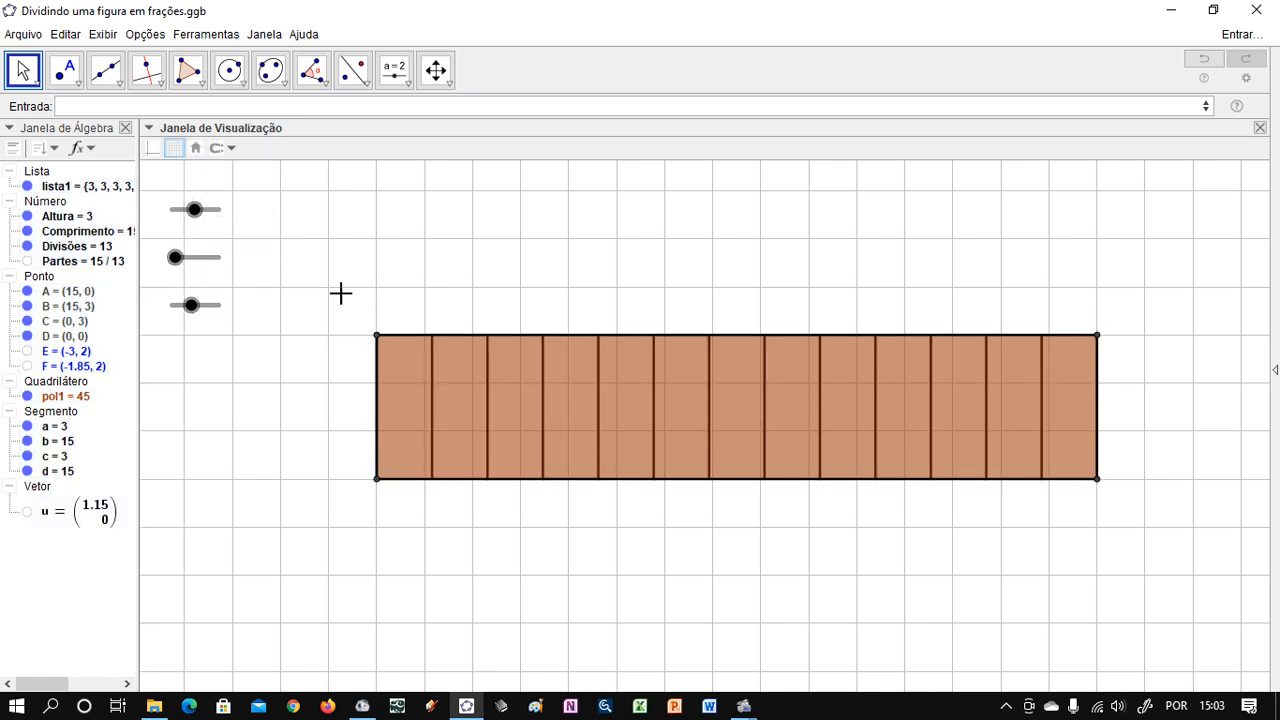
{"action": "left_click", "coordinate": [125, 128]}
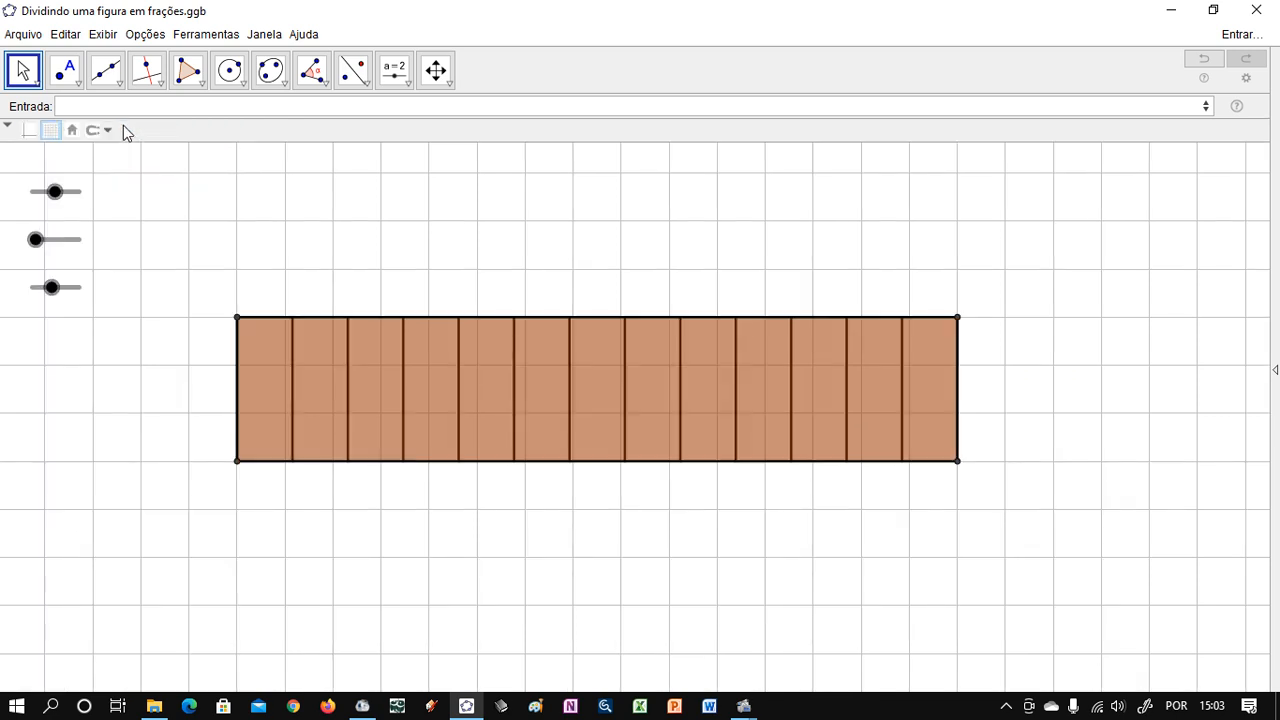
{"action": "left_click", "coordinate": [50, 130]}
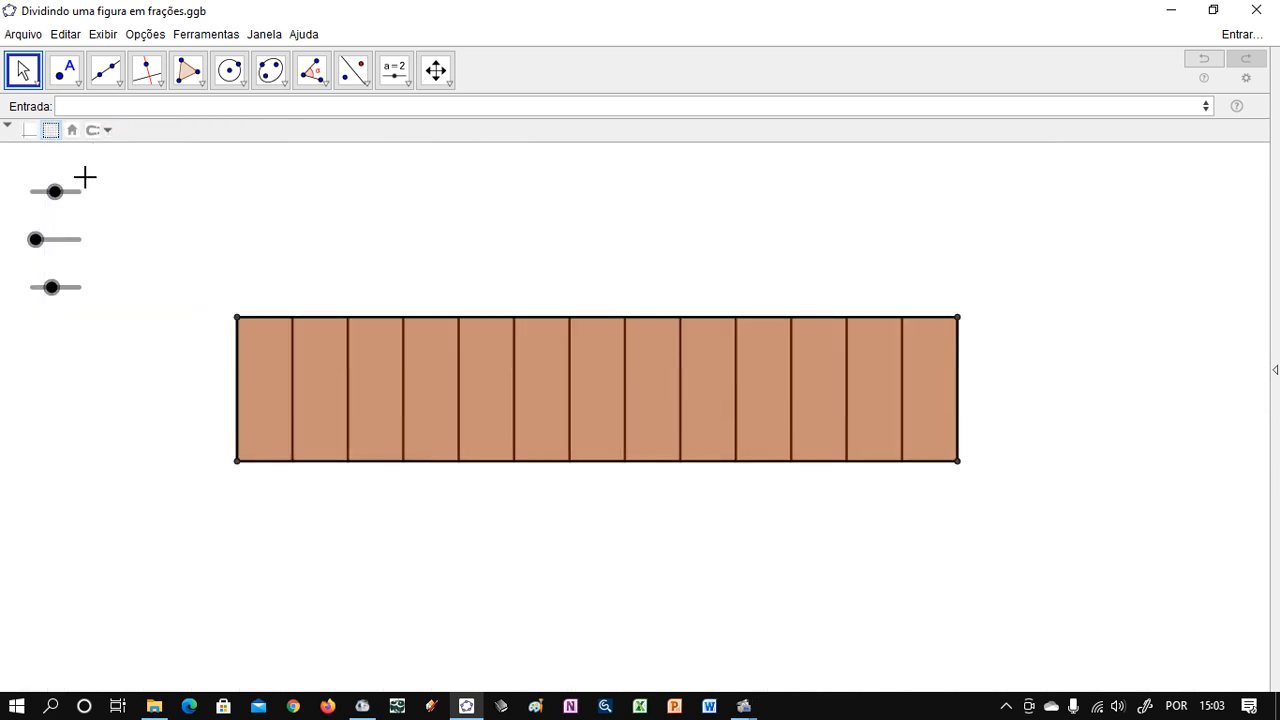
- Set the sliders to Comprimento 13, Altura 4 and Divisões 8
{"action": "mouse_move", "coordinate": [58, 196]}
{"action": "left_mouse_down"}
{"action": "mouse_move", "coordinate": [40, 194]}
{"action": "mouse_move", "coordinate": [51, 196]}
{"action": "left_mouse_up"}
{"action": "left_click_drag", "start_coordinate": [35, 239], "coordinate": [45, 298]}
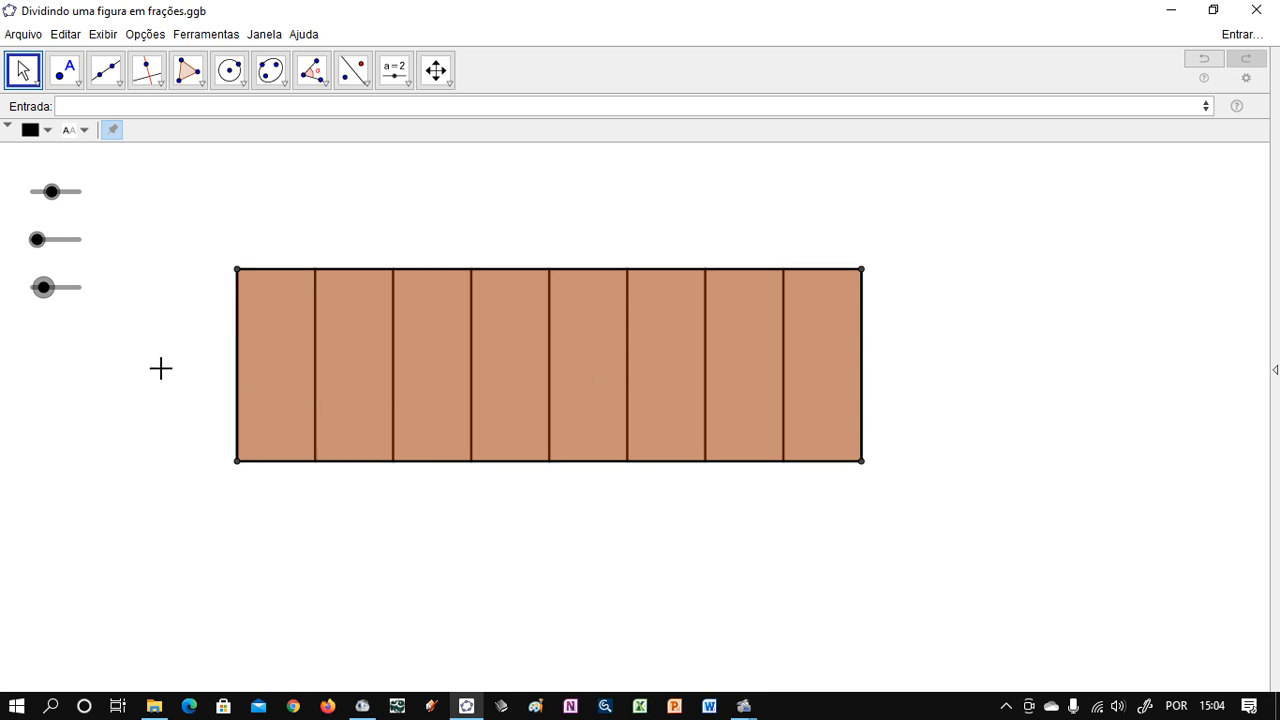
{"action": "left_click_drag", "start_coordinate": [160, 366], "coordinate": [194, 417]}
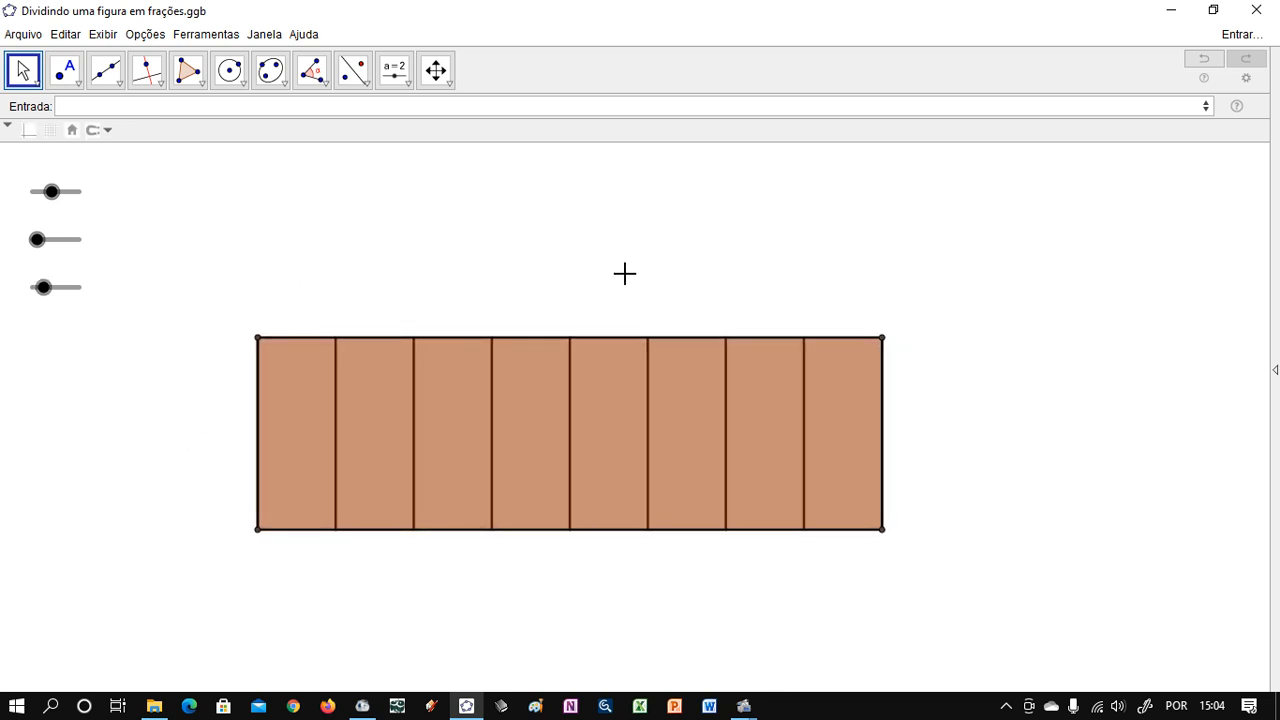
{"action": "left_click_drag", "start_coordinate": [625, 271], "coordinate": [573, 256]}
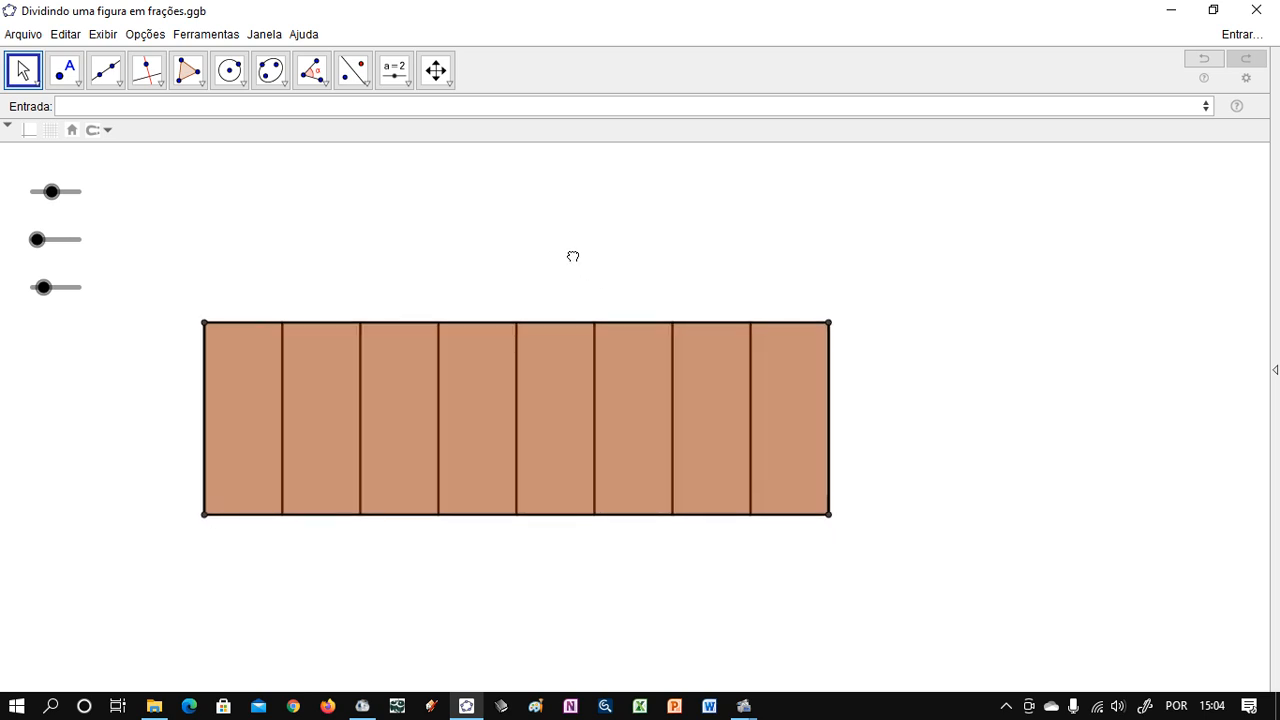
- Show the labels of the Divisões, Altura and Comprimento sliders again
{"action": "right_click", "coordinate": [43, 290]}
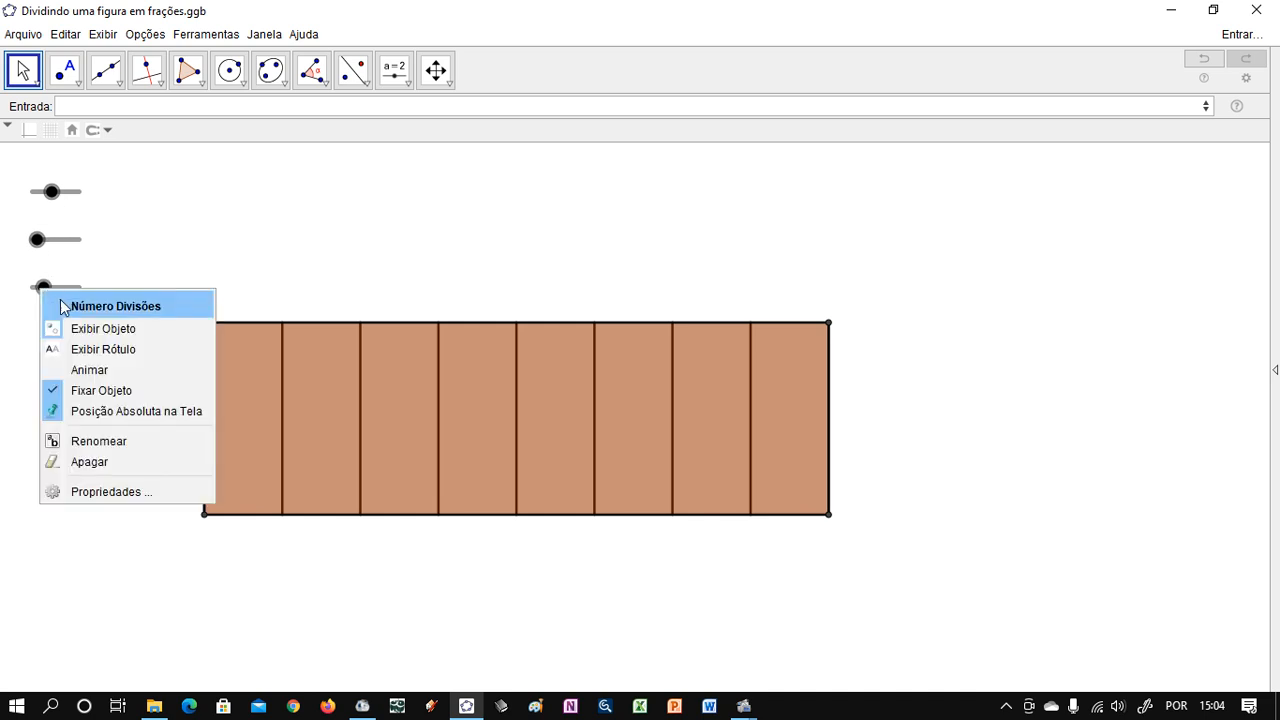
{"action": "left_click", "coordinate": [92, 350]}
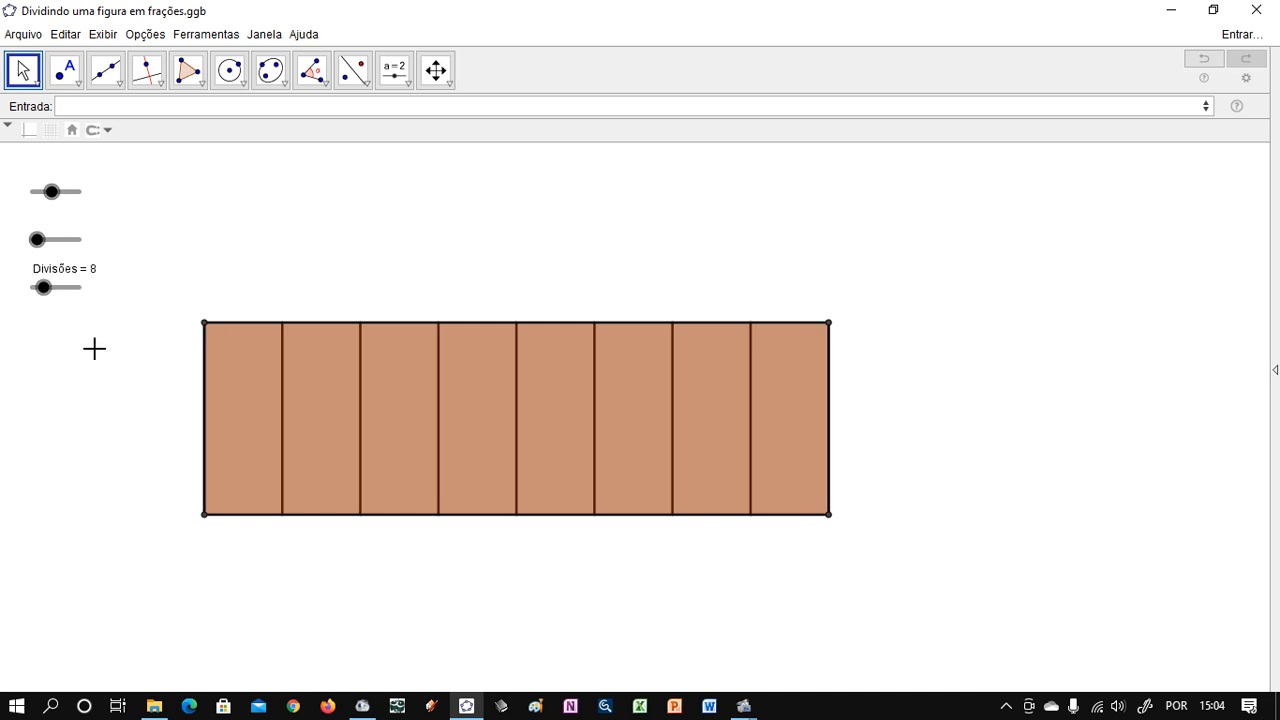
{"action": "right_click", "coordinate": [37, 240]}
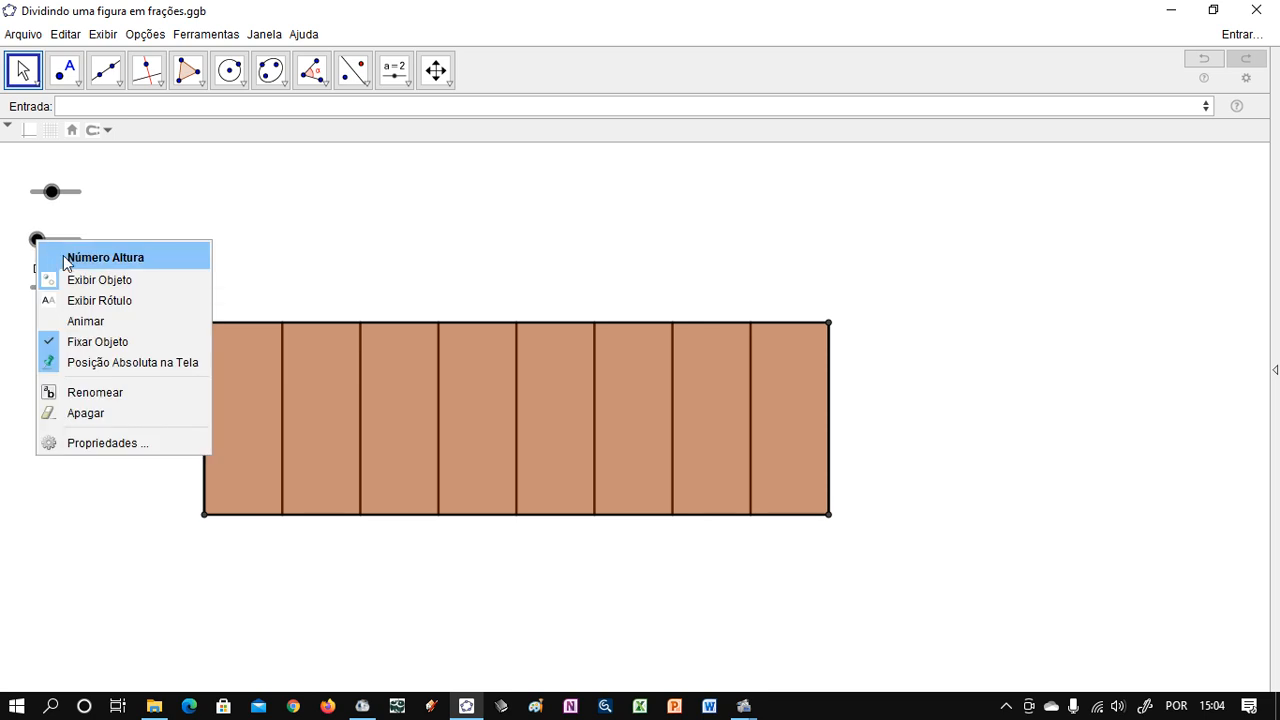
{"action": "left_click", "coordinate": [102, 297]}
{"action": "right_click", "coordinate": [52, 192]}
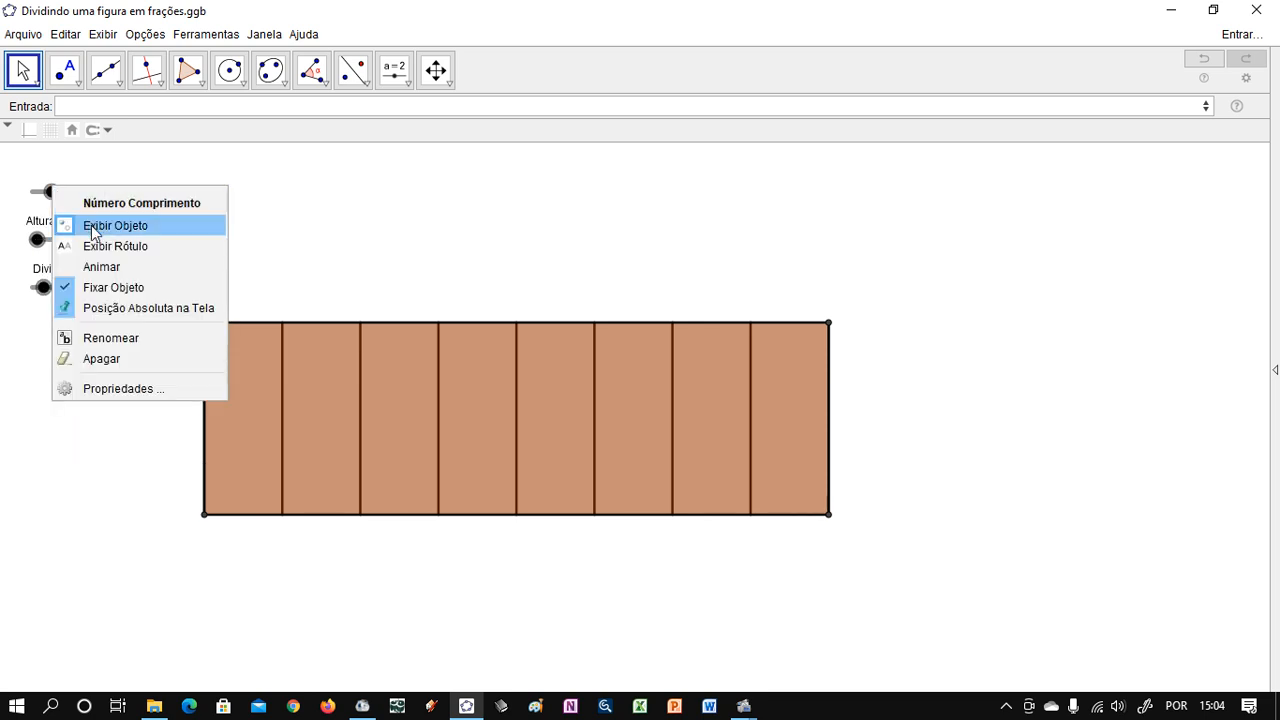
{"action": "left_click", "coordinate": [110, 247]}
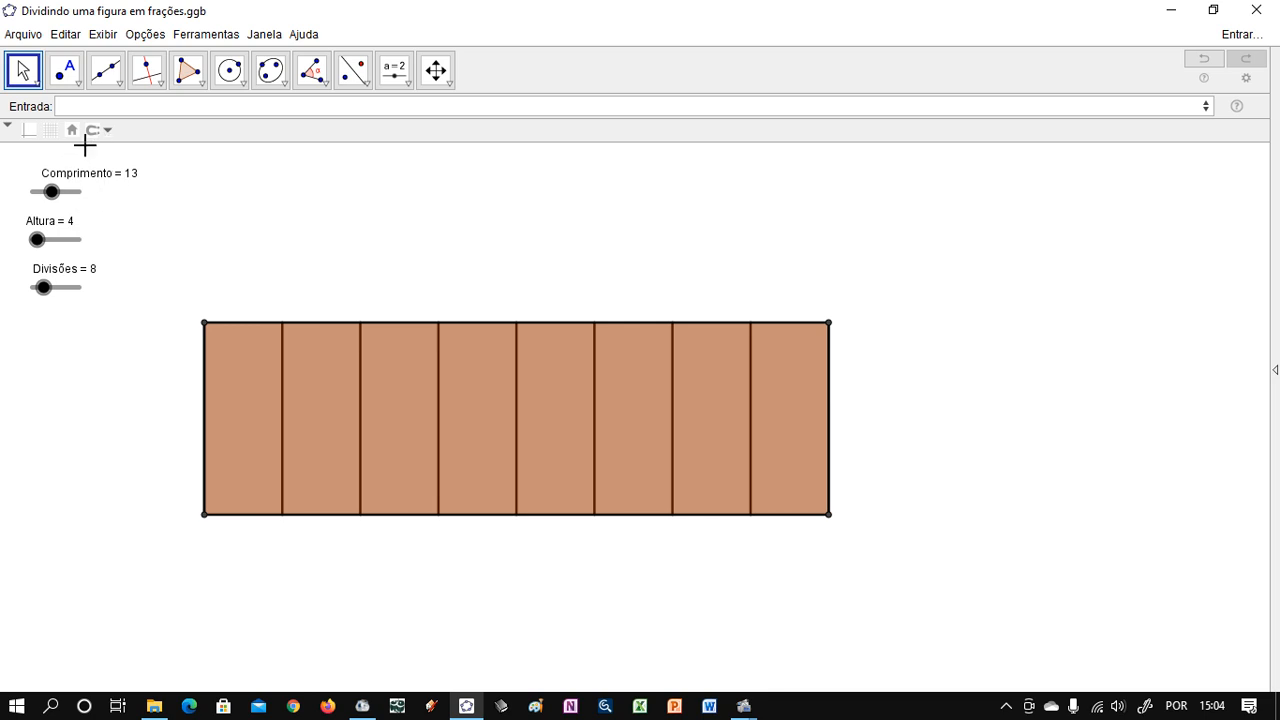
- Change the labels of the Comprimento, Altura and Divisões sliders to show only the name (Nome)
{"action": "left_click", "coordinate": [71, 173]}
{"action": "left_click", "coordinate": [88, 131]}
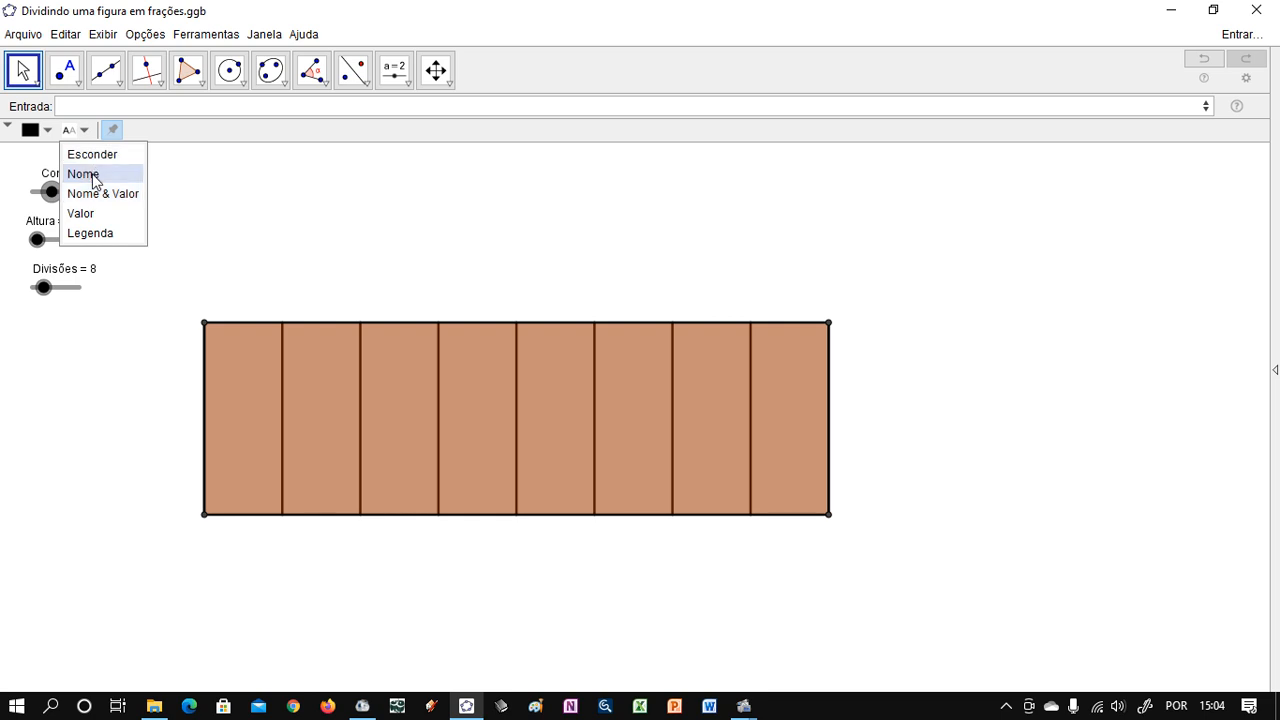
{"action": "left_click", "coordinate": [92, 176]}
{"action": "left_click", "coordinate": [60, 237]}
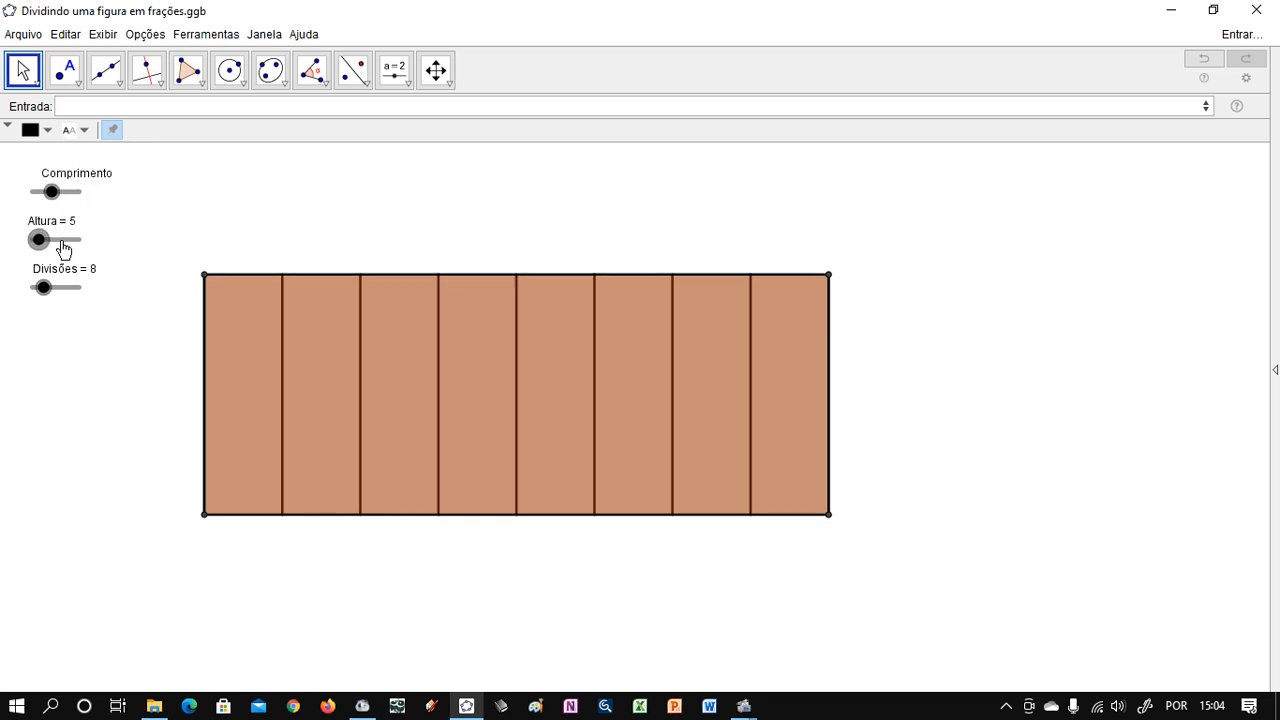
{"action": "left_click", "coordinate": [84, 130]}
{"action": "left_click", "coordinate": [85, 175]}
{"action": "left_click", "coordinate": [72, 289]}
{"action": "left_click", "coordinate": [84, 130]}
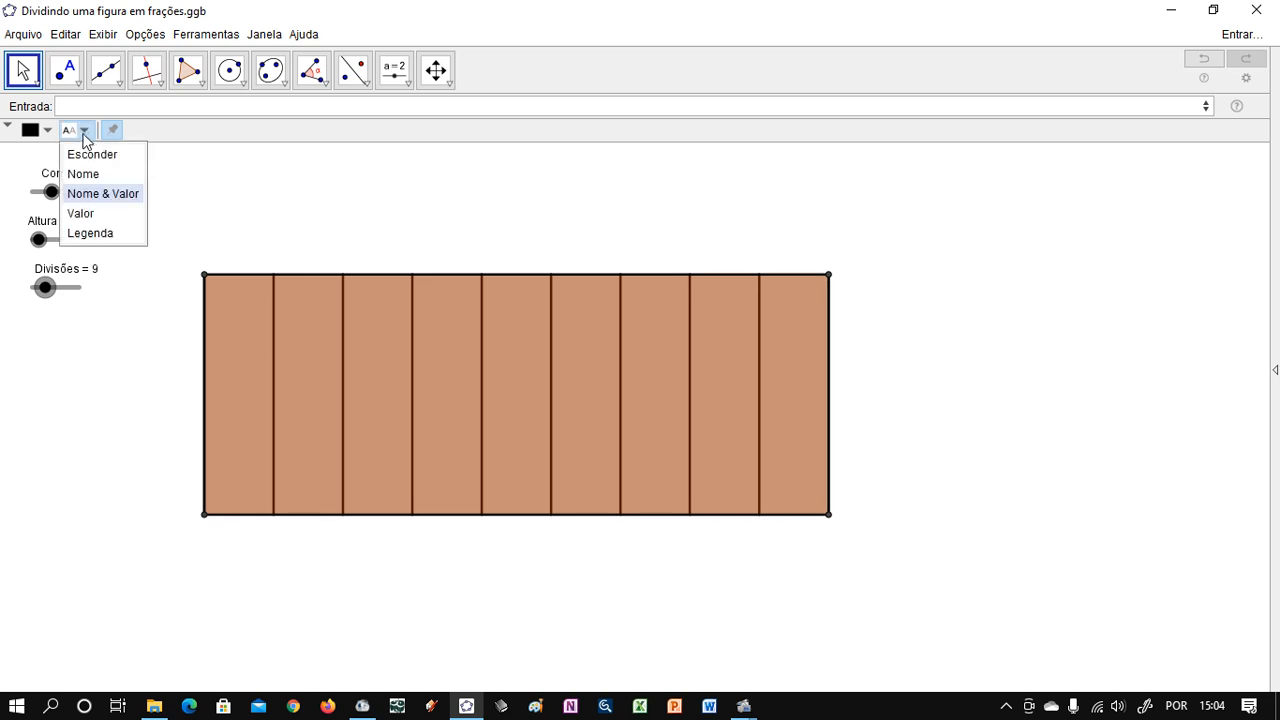
{"action": "left_click", "coordinate": [86, 175]}
{"action": "left_click", "coordinate": [82, 269]}
- Lower the Divisões, Altura and Comprimento sliders to their minimum values
{"action": "mouse_move", "coordinate": [50, 191]}
{"action": "left_mouse_down"}
{"action": "mouse_move", "coordinate": [34, 190]}
{"action": "mouse_move", "coordinate": [46, 192]}
{"action": "left_mouse_up"}
{"action": "left_click_drag", "start_coordinate": [44, 287], "coordinate": [11, 289]}
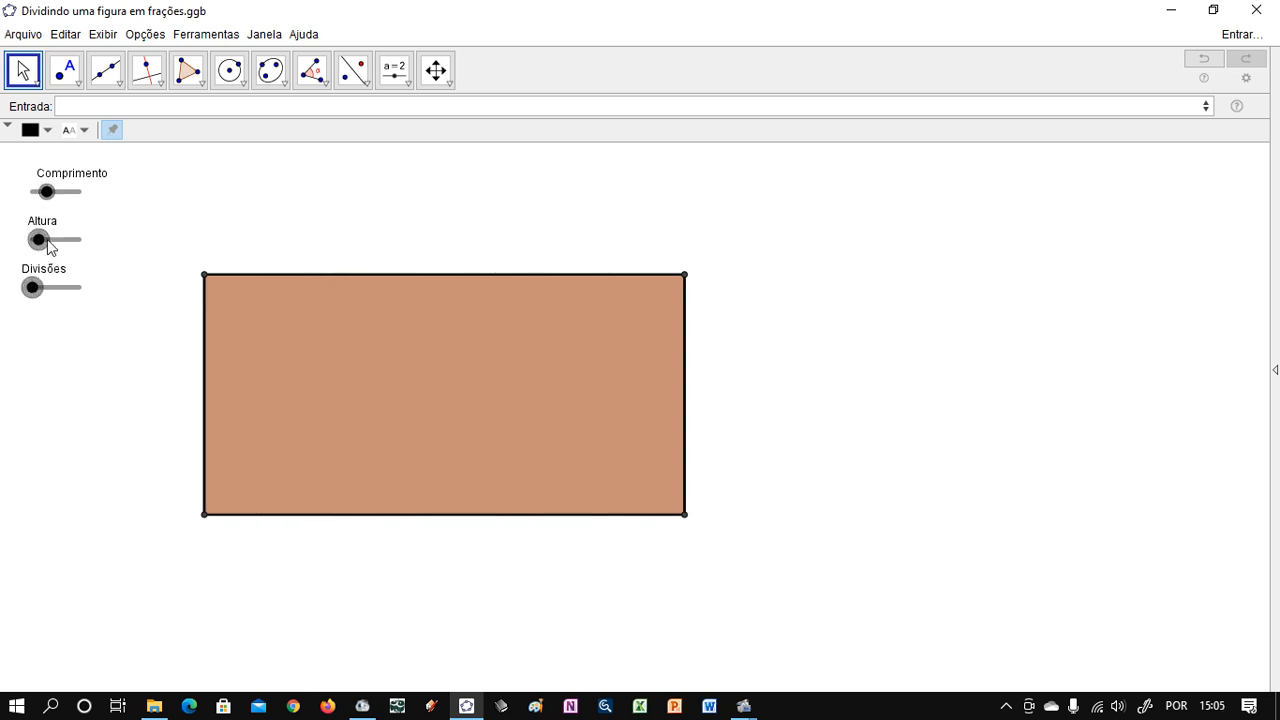
{"action": "left_click_drag", "start_coordinate": [42, 242], "coordinate": [13, 242]}
{"action": "left_click_drag", "start_coordinate": [45, 193], "coordinate": [13, 198]}
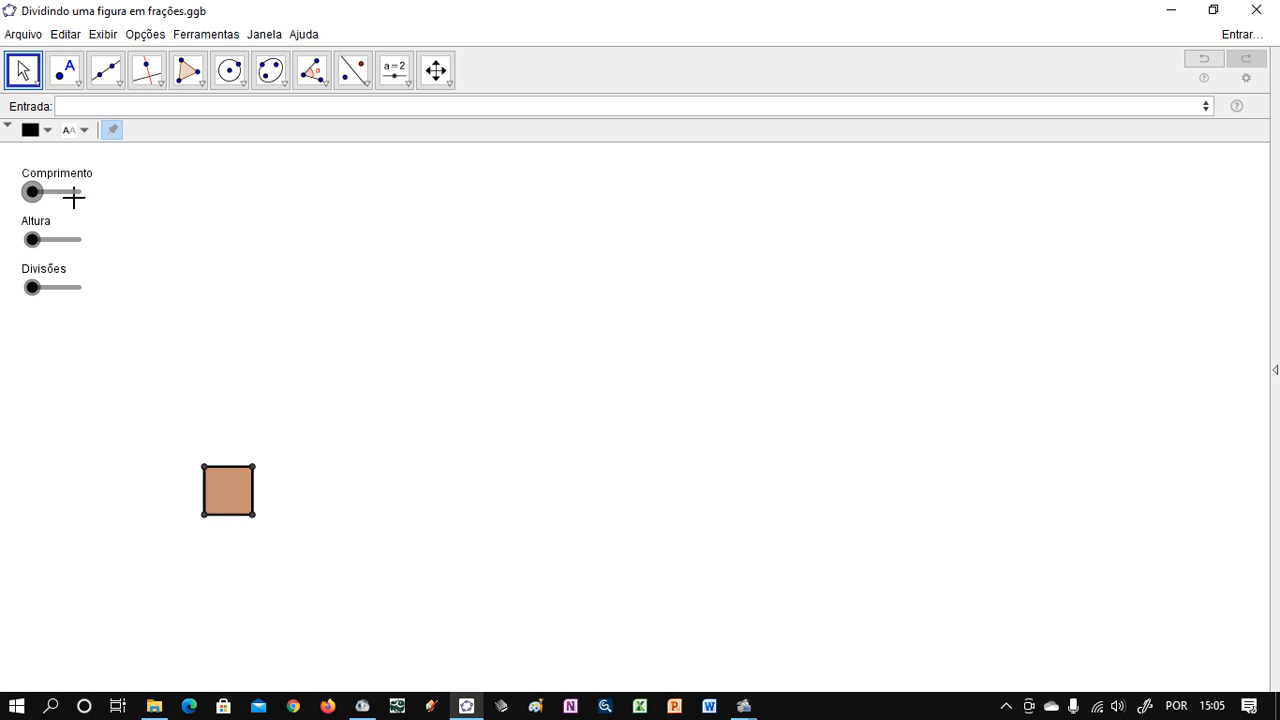
- Set the minimum of the Comprimento and Altura sliders to 0 and move both sliders to 0
{"action": "right_click", "coordinate": [33, 194]}
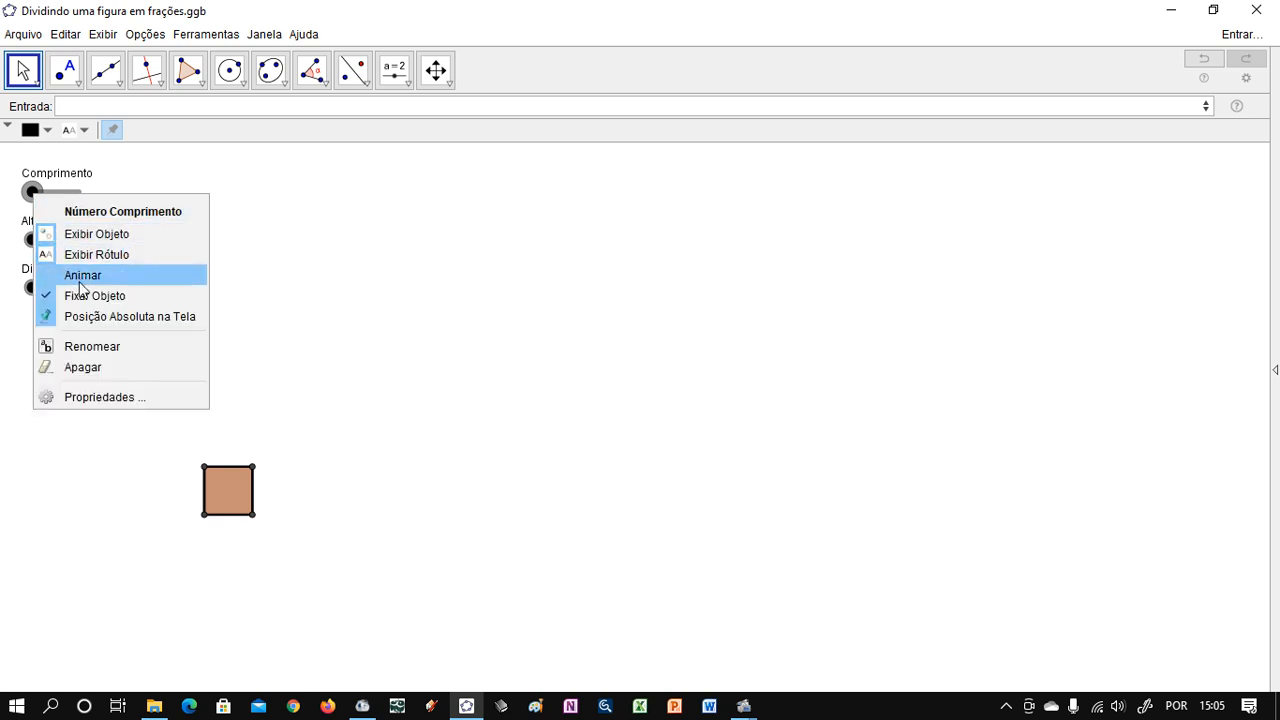
{"action": "left_click", "coordinate": [105, 390]}
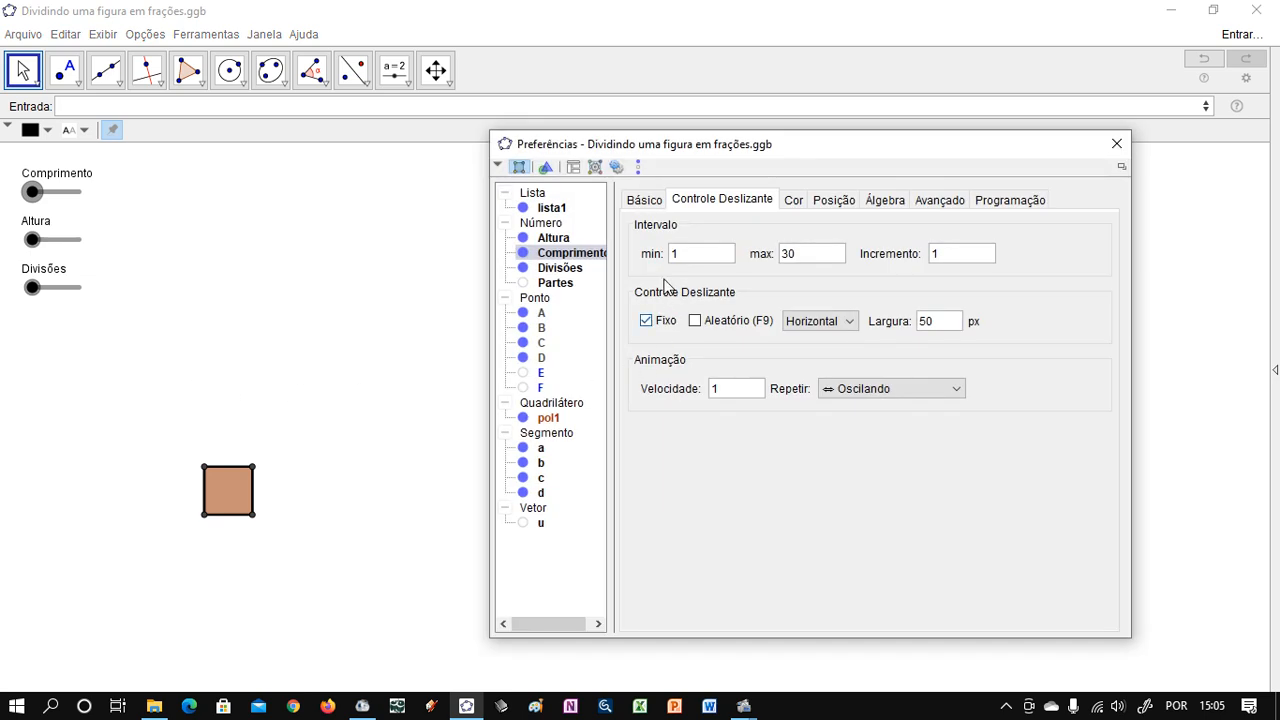
{"action": "left_click_drag", "start_coordinate": [683, 253], "coordinate": [648, 255]}
{"action": "key", "text": "Return"}
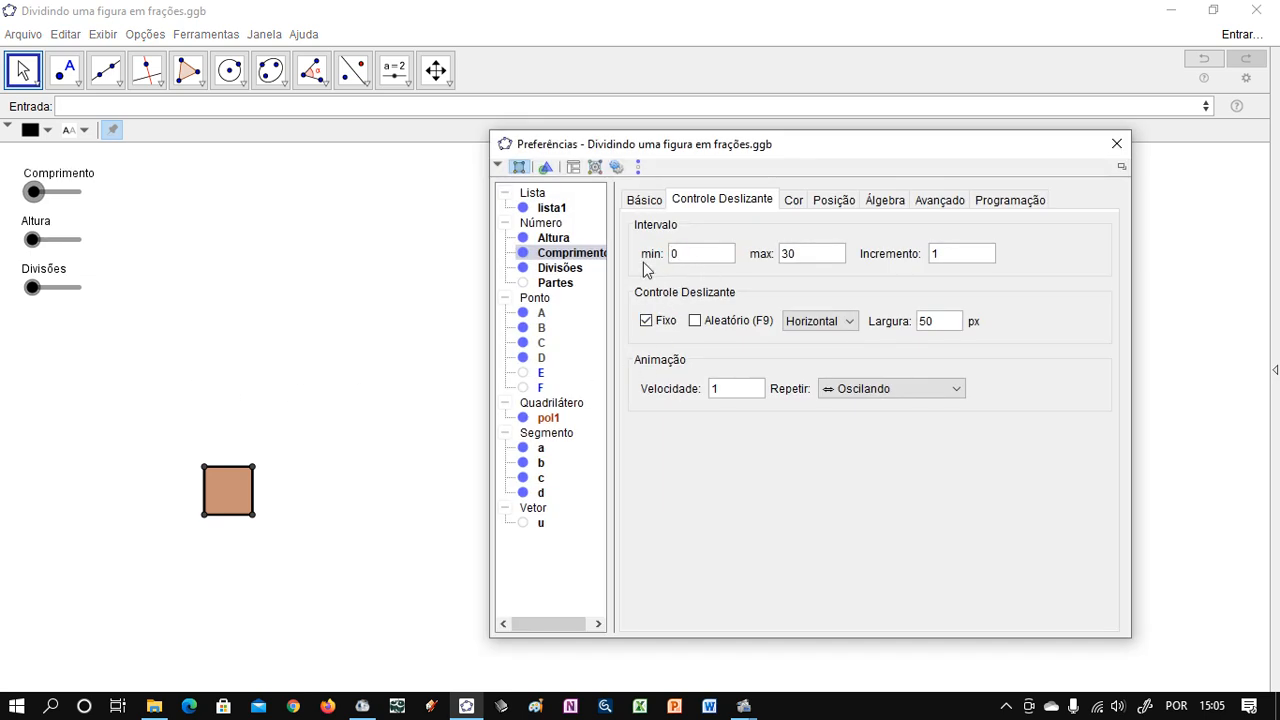
{"action": "left_click", "coordinate": [553, 238]}
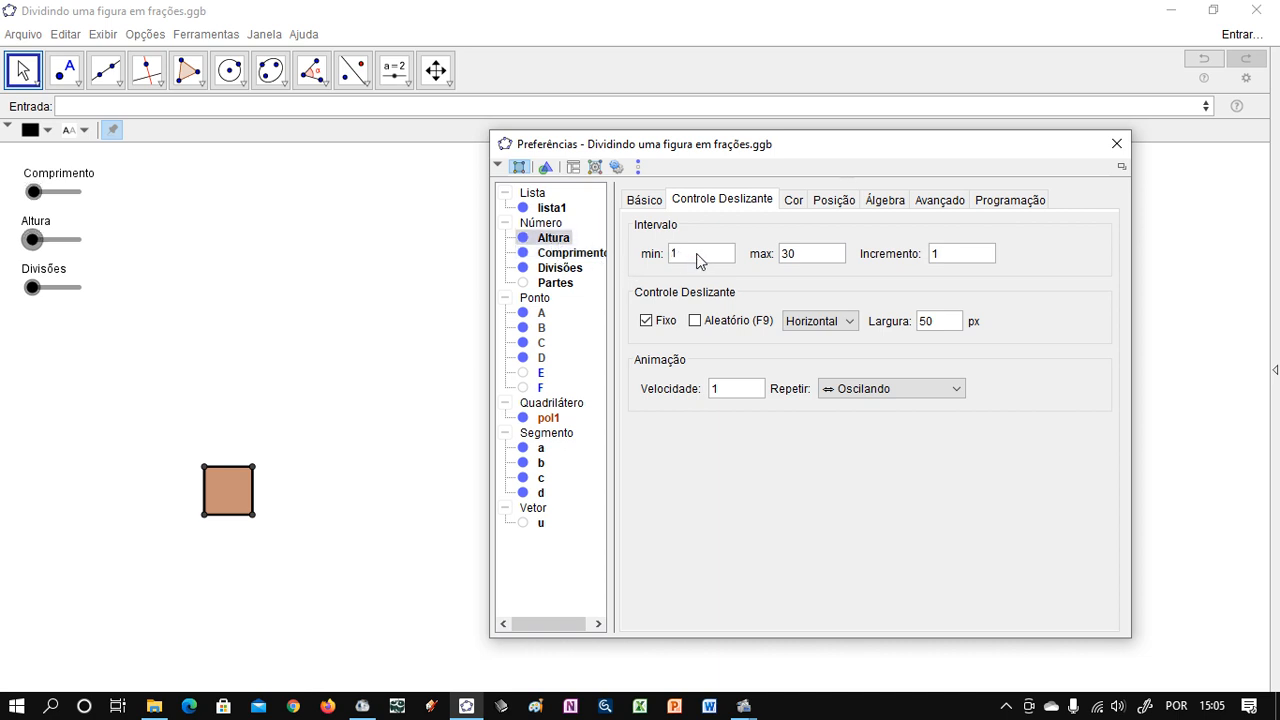
{"action": "left_click_drag", "start_coordinate": [700, 260], "coordinate": [646, 262]}
{"action": "type", "text": "0"}
{"action": "key", "text": "Return"}
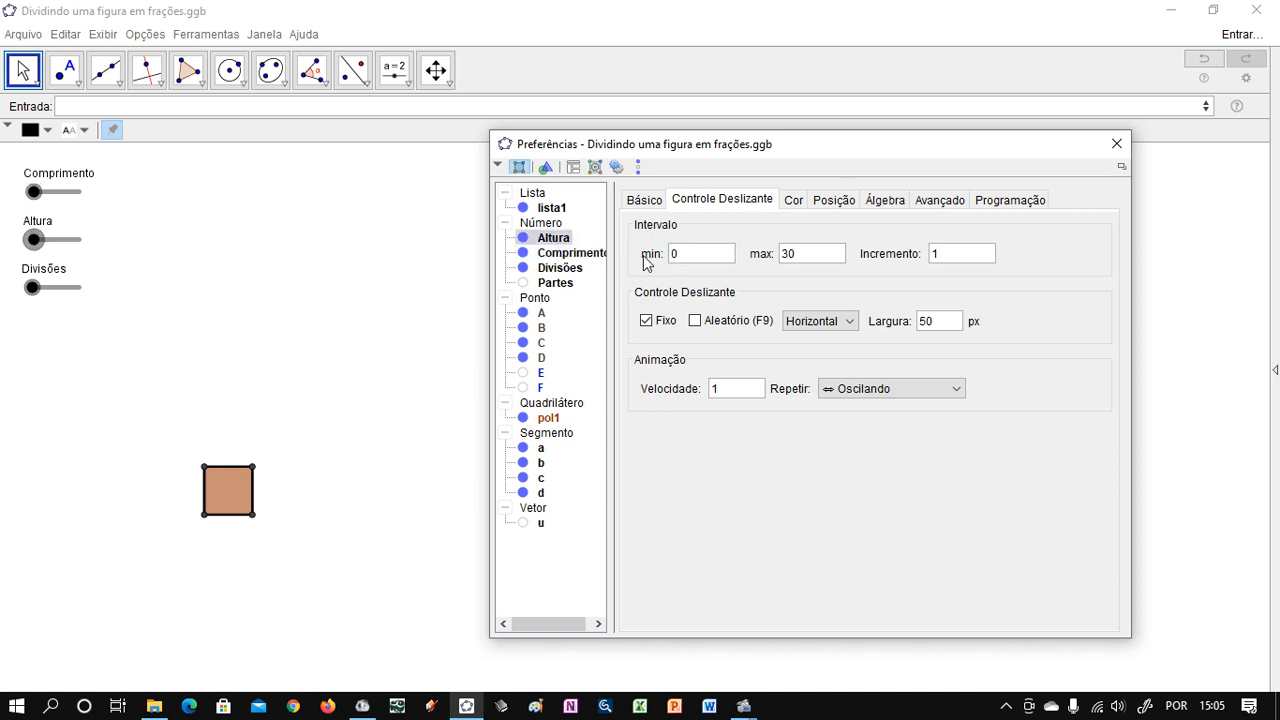
{"action": "left_click_drag", "start_coordinate": [36, 193], "coordinate": [11, 246]}
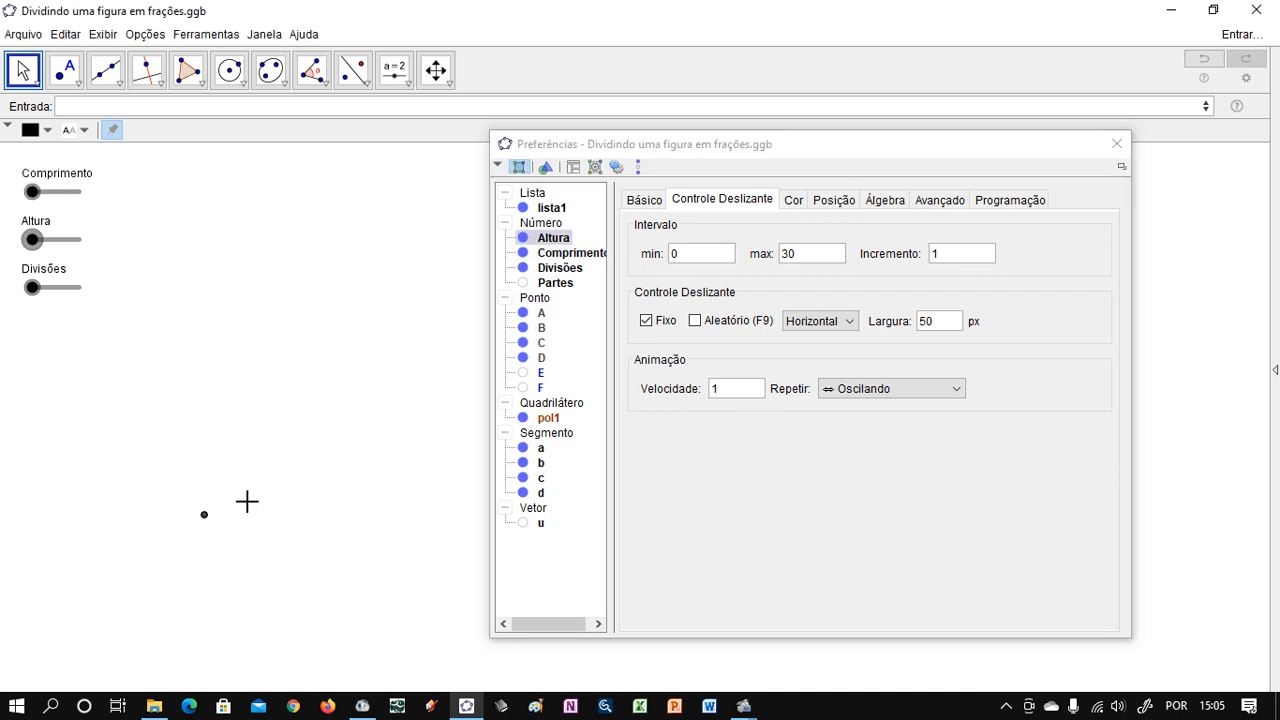
{"action": "left_click", "coordinate": [1116, 144]}
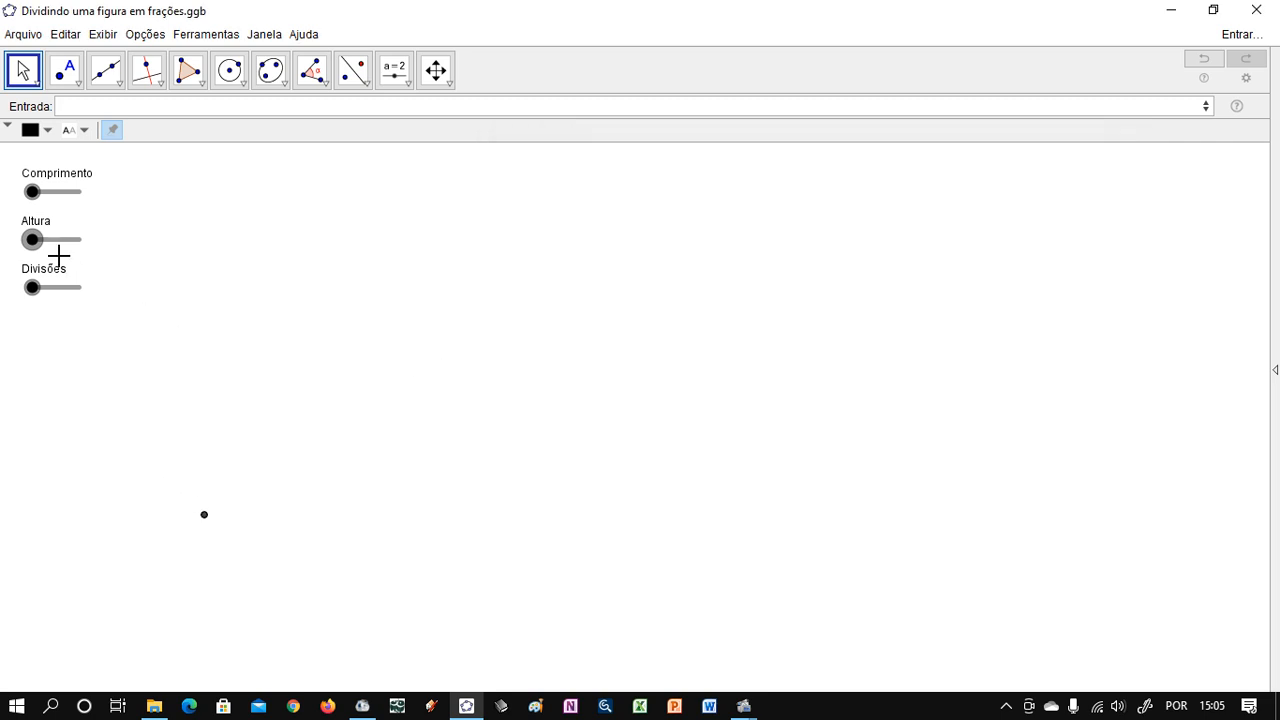
- Set the sliders to Altura 4, Comprimento 12 and Divisões 6
{"action": "left_click_drag", "start_coordinate": [31, 244], "coordinate": [40, 248]}
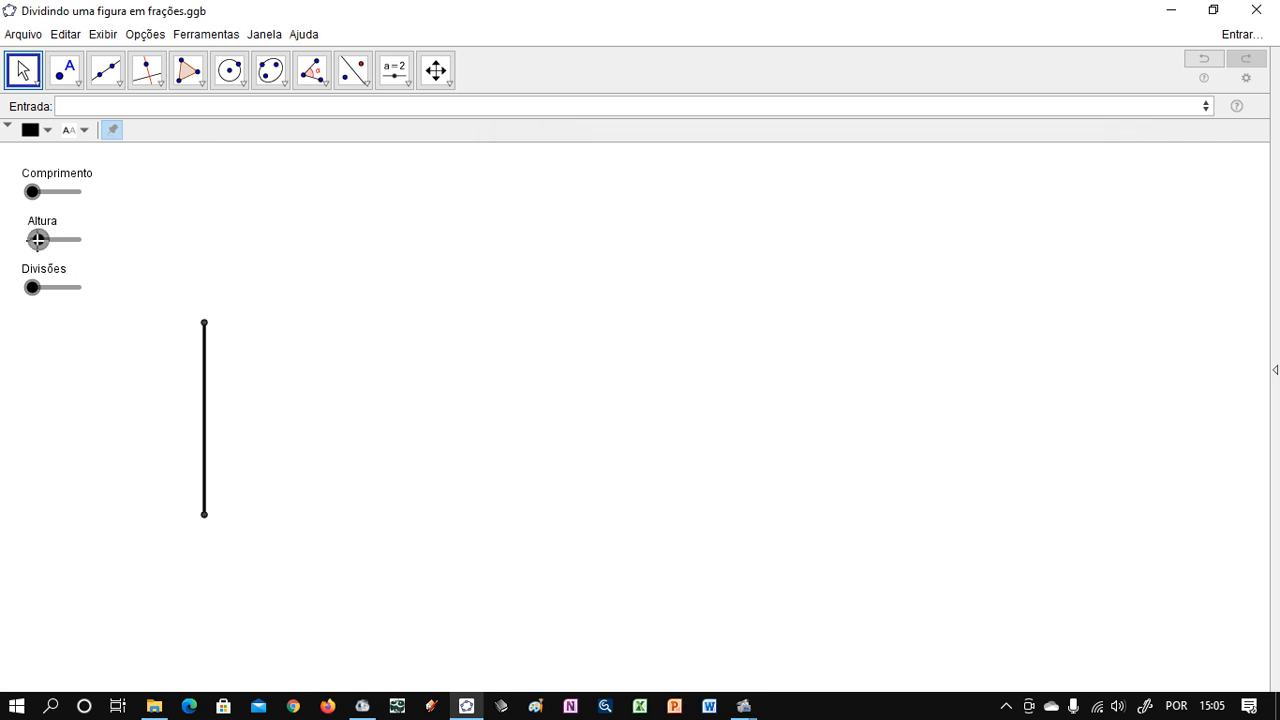
{"action": "left_click_drag", "start_coordinate": [32, 192], "coordinate": [51, 192]}
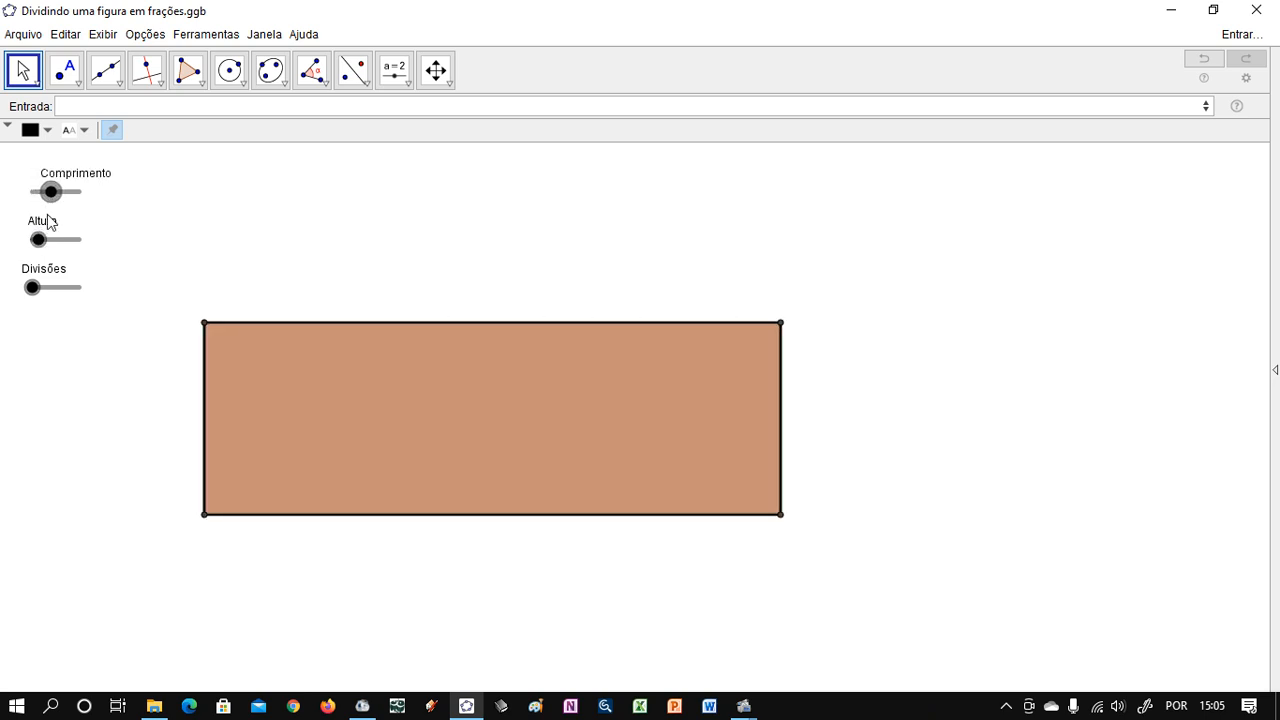
{"action": "left_click_drag", "start_coordinate": [34, 287], "coordinate": [42, 292]}
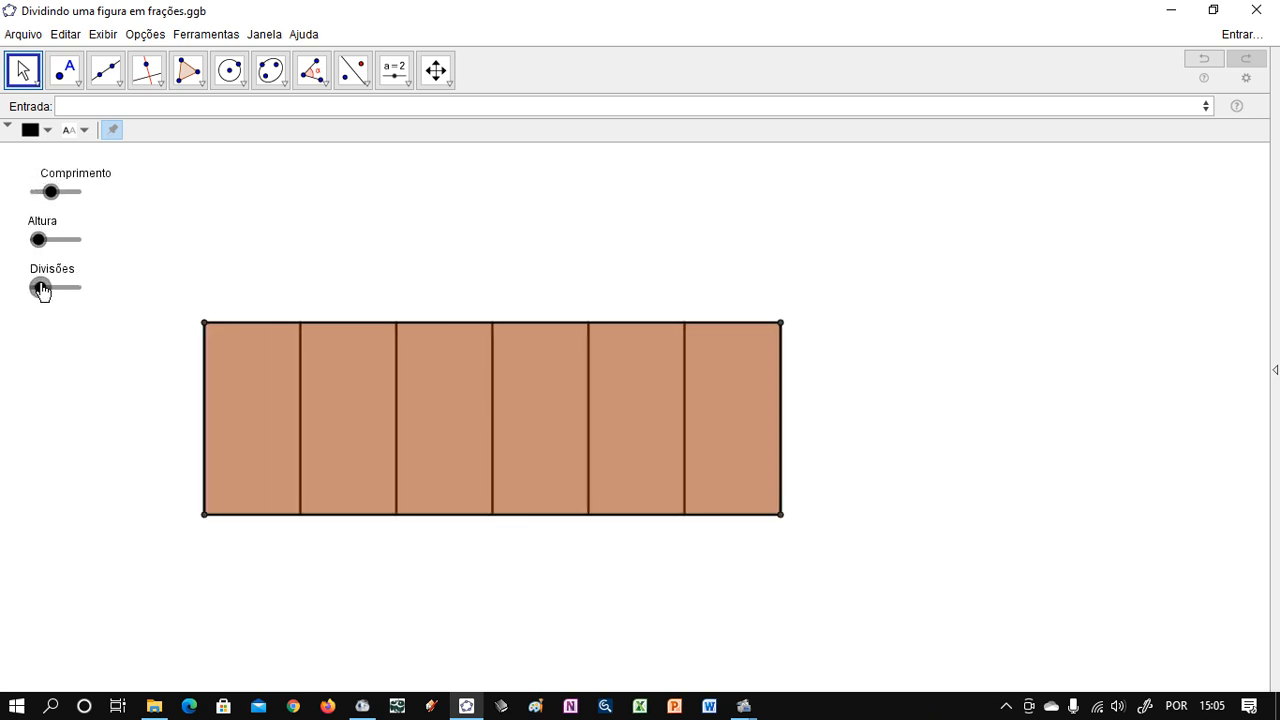
{"action": "left_click", "coordinate": [96, 348]}
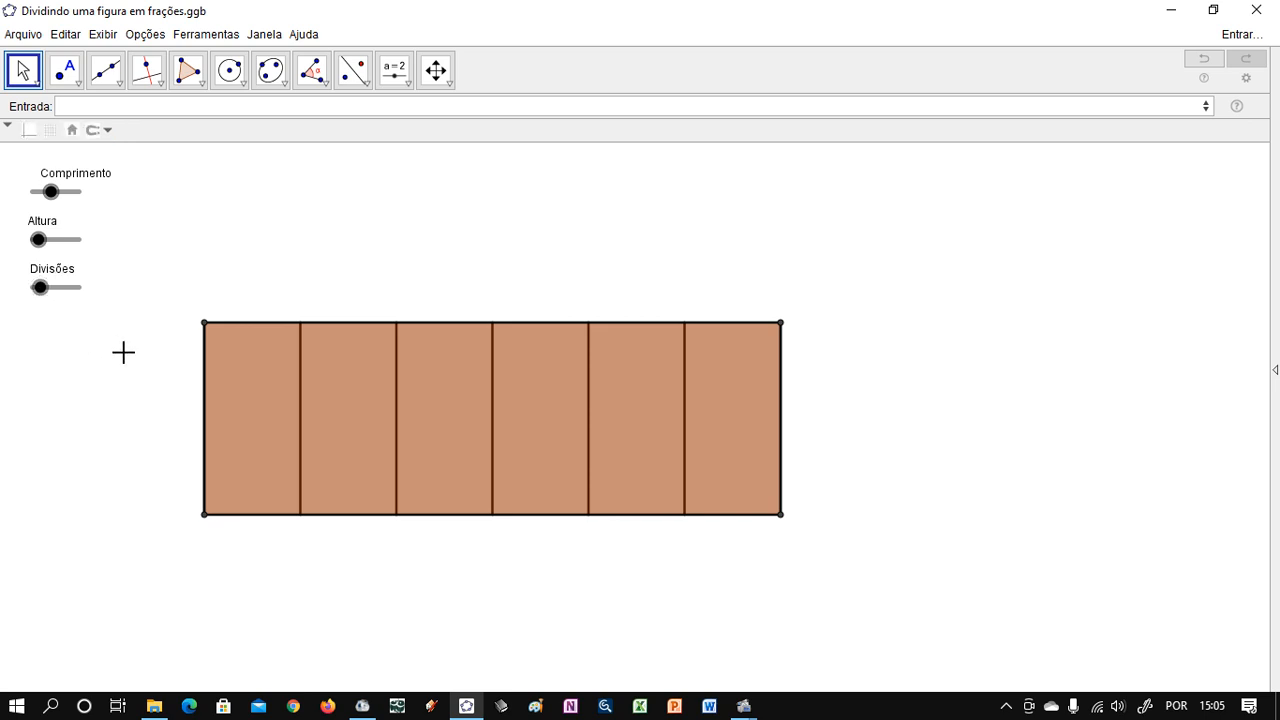